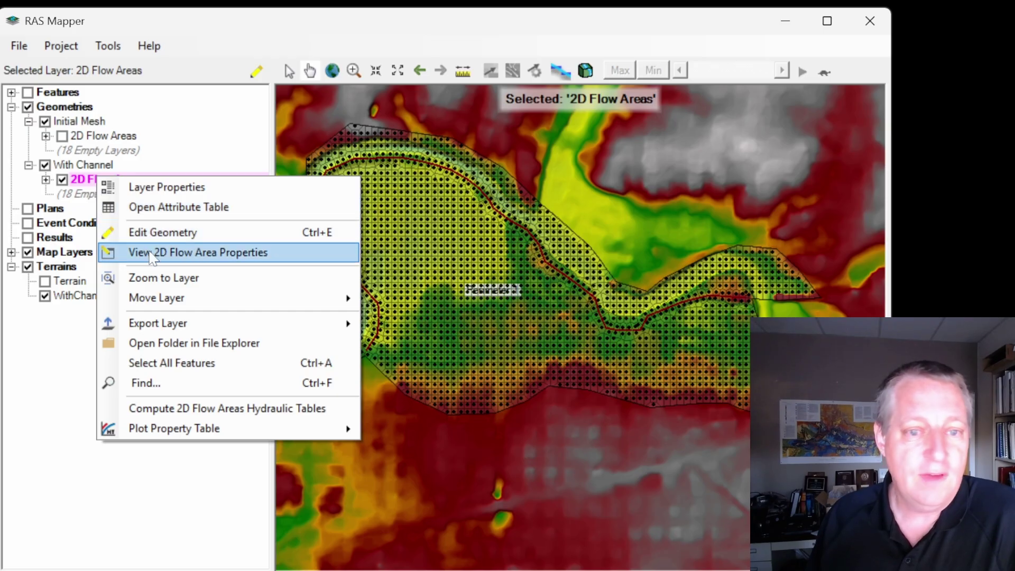
Step: Close the 2D Flow Area Editor to show the With Channel Perimeter 1 mesh over WithChannel terrain
left_click(153, 253)
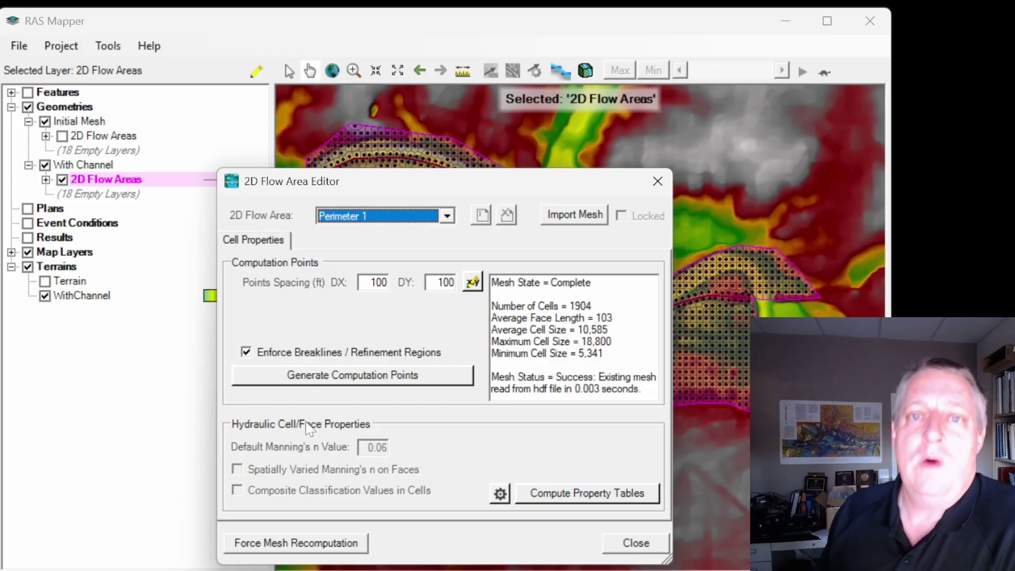
left_click(658, 181)
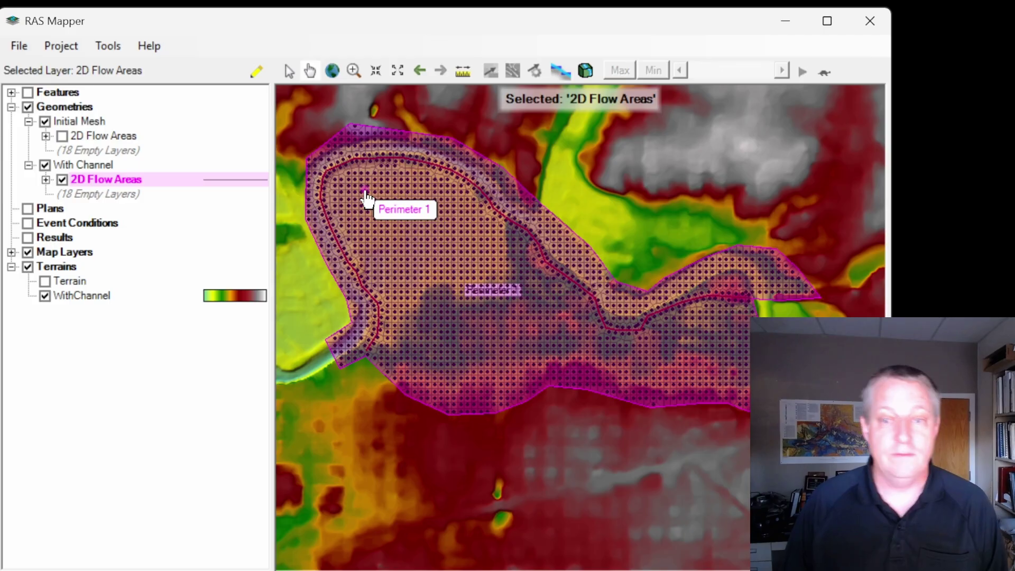
Step: Reveal LandCover, toggle Initial Mesh editing via its Manning's n layer, then hide Initial Mesh
left_click(11, 252)
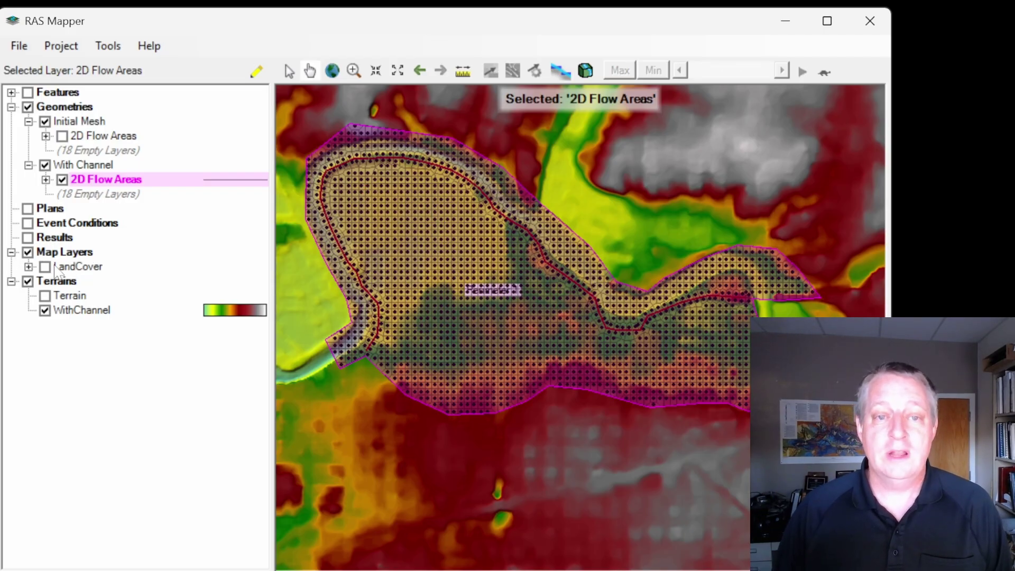
left_click(100, 136)
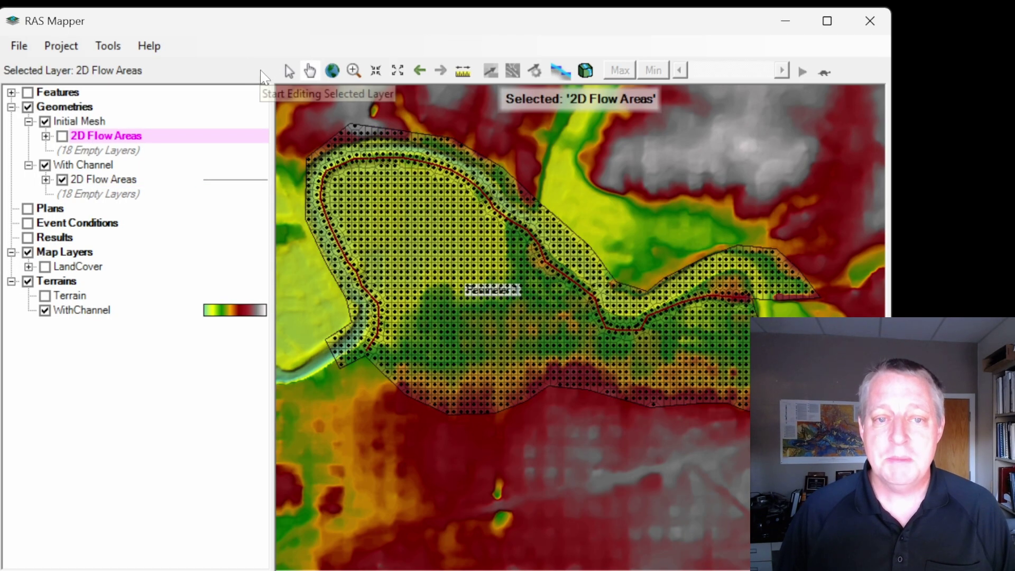
left_click(257, 71)
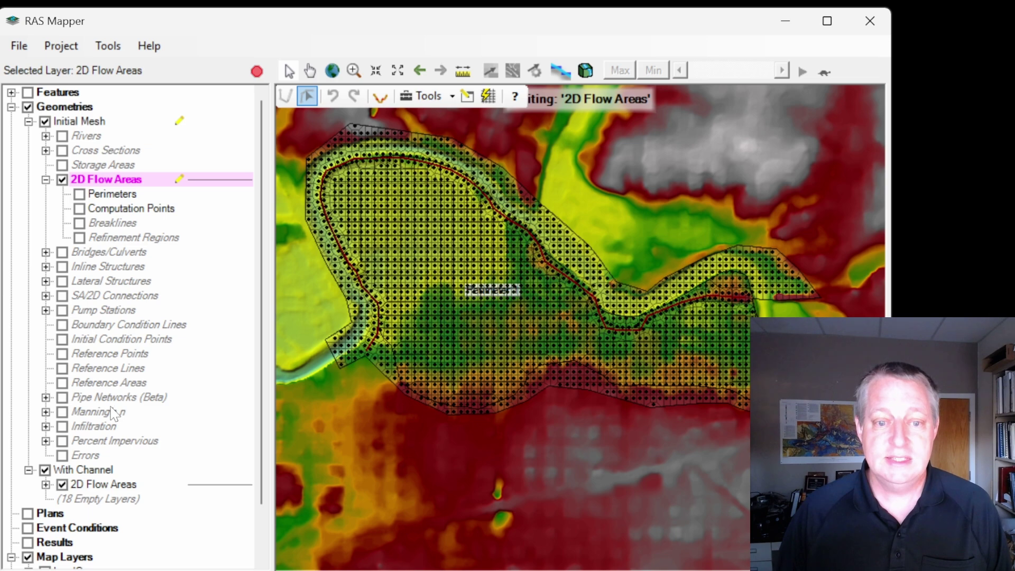
left_click(109, 411)
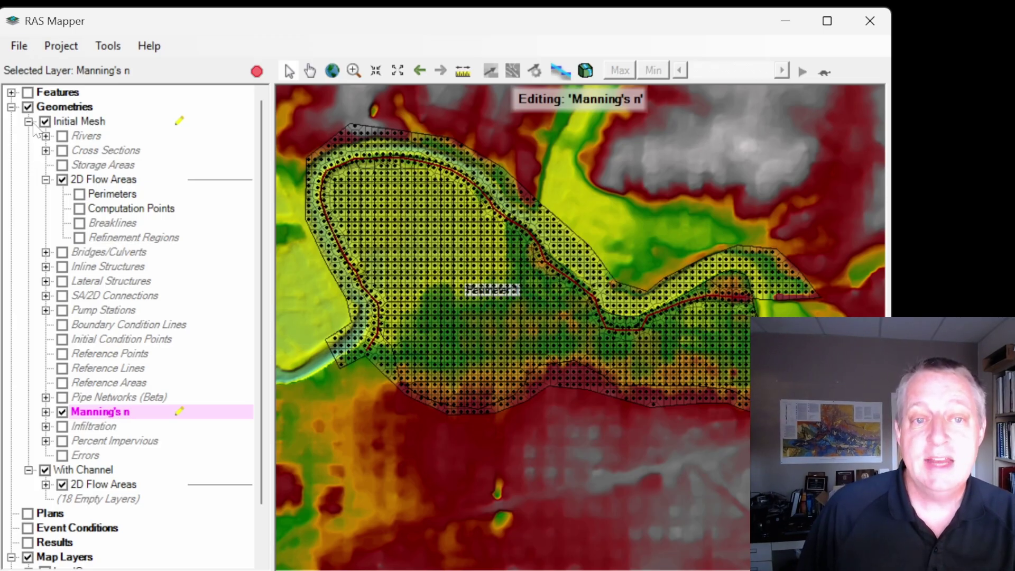
left_click(47, 137)
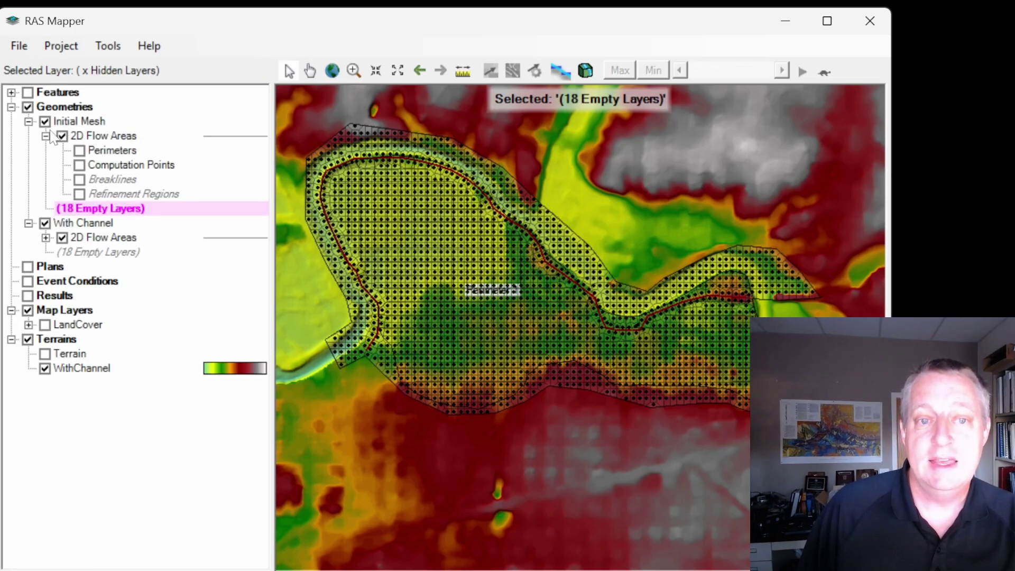
left_click(45, 121)
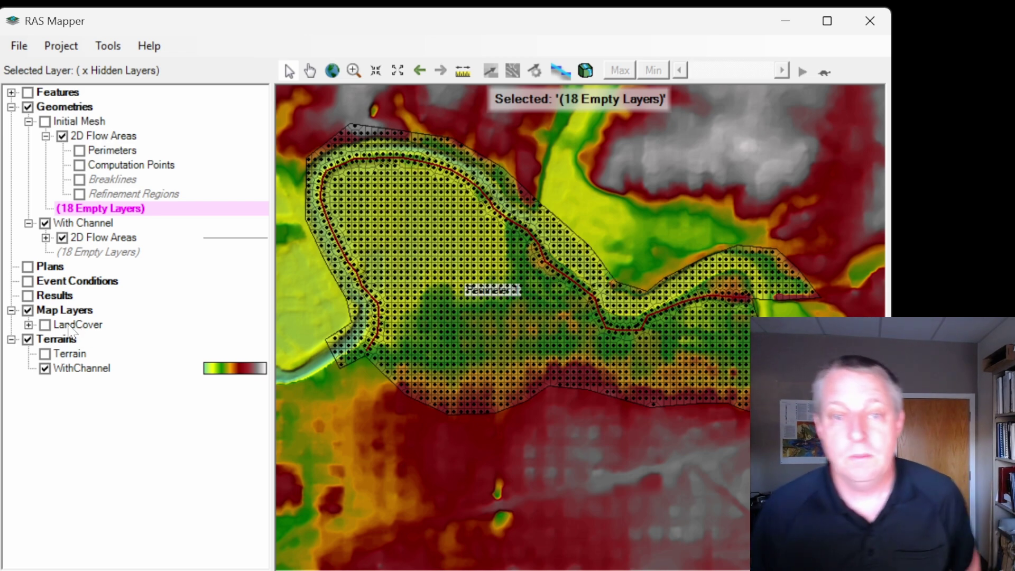
Step: Bring up the Create a New RAS Layer options for Map Layers, showing Land Cover, Soils and Infiltration
right_click(80, 310)
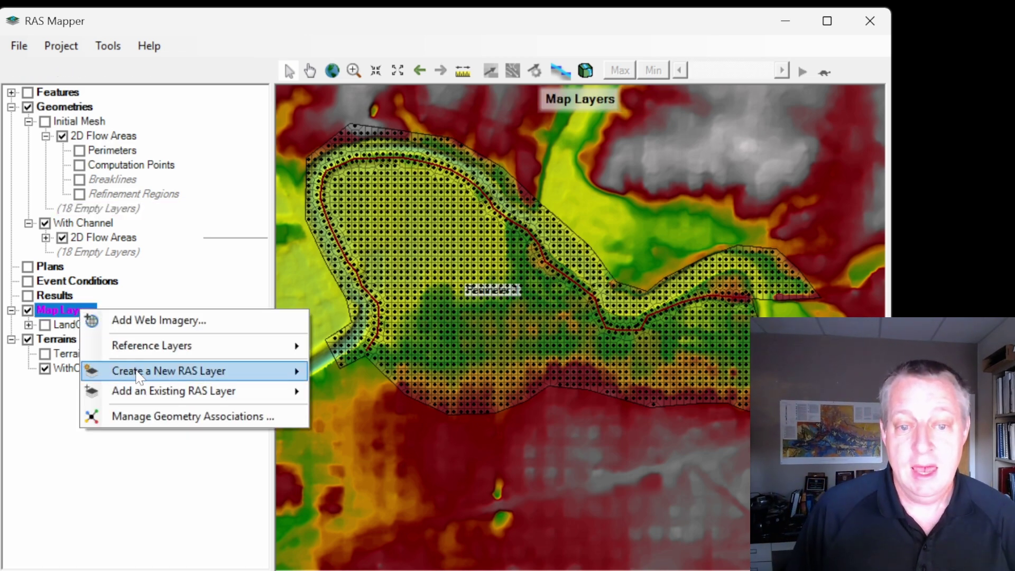
mouse_move(139, 377)
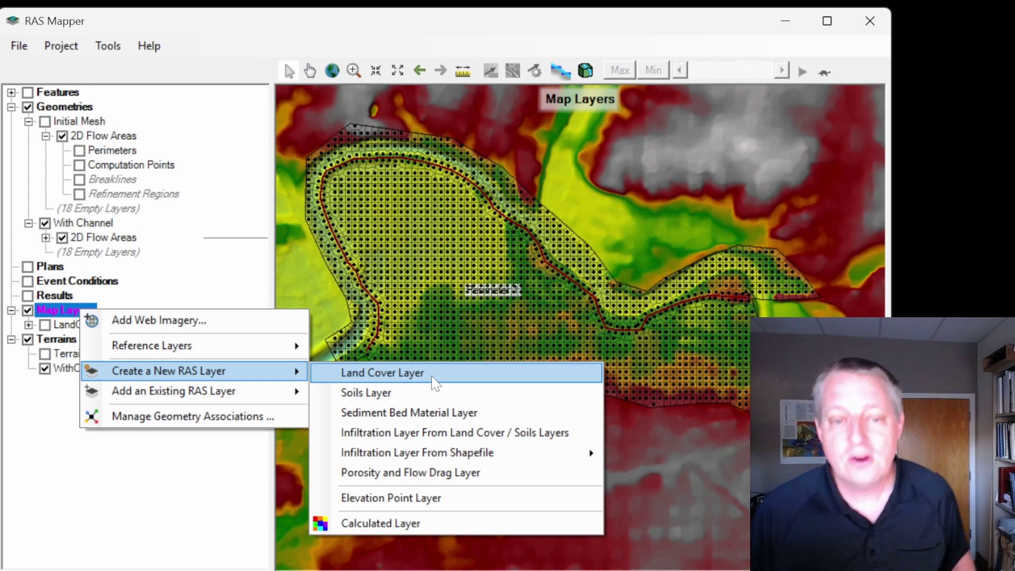
Step: Start a new Land Cover Layer with its output file saved as Draw.hdf
left_click(432, 375)
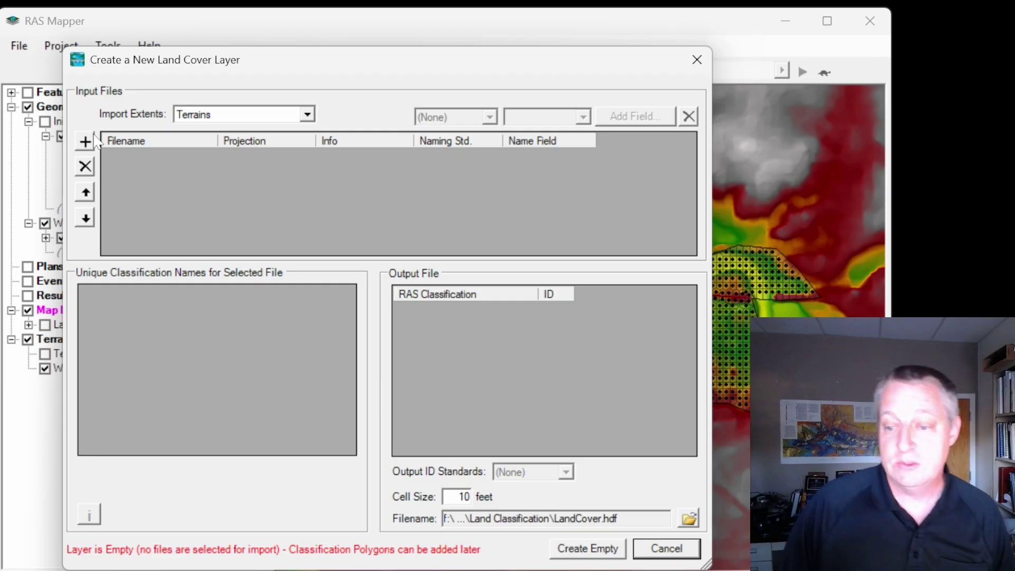
left_click(689, 521)
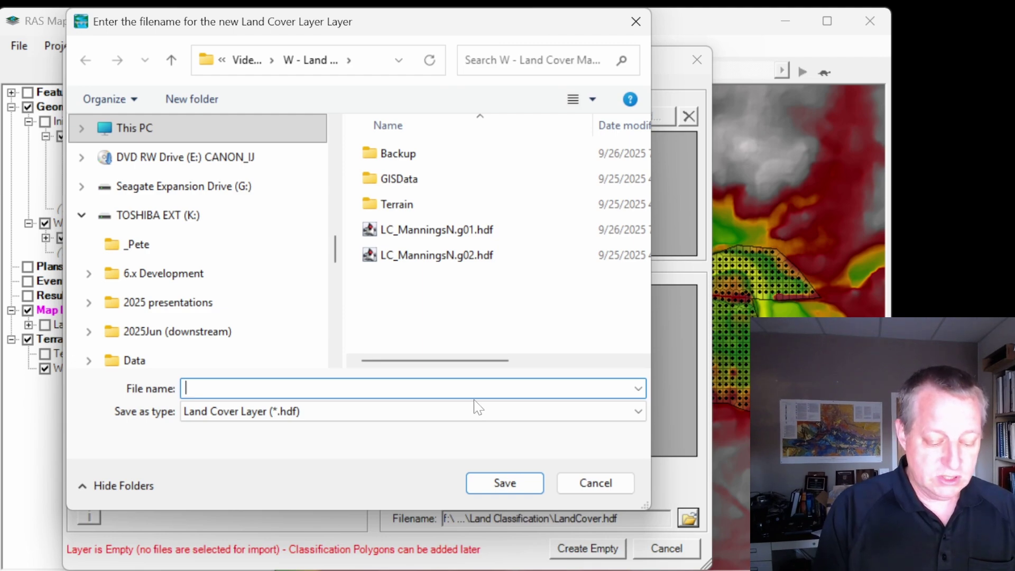
type("Draw")
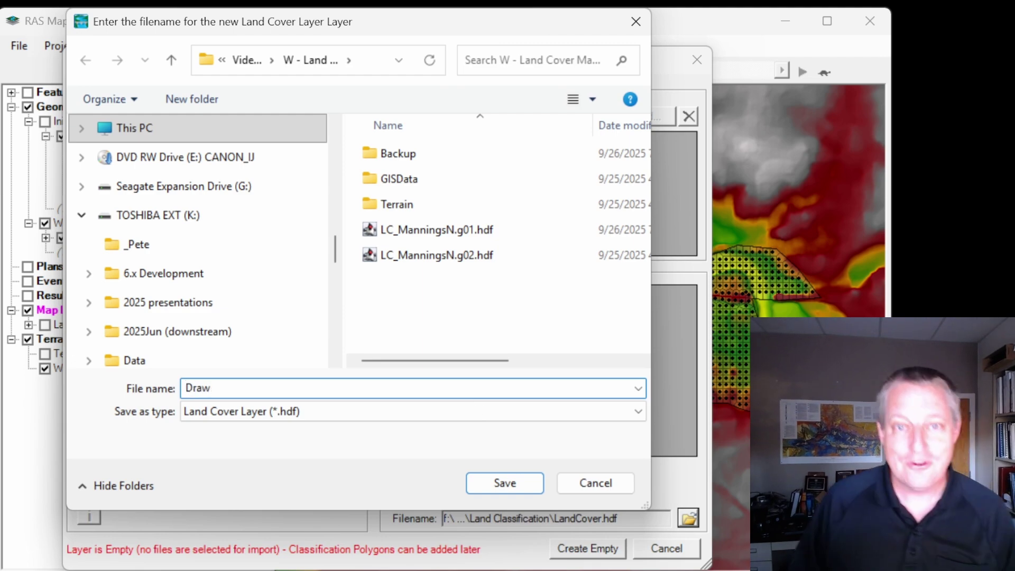
left_click(504, 481)
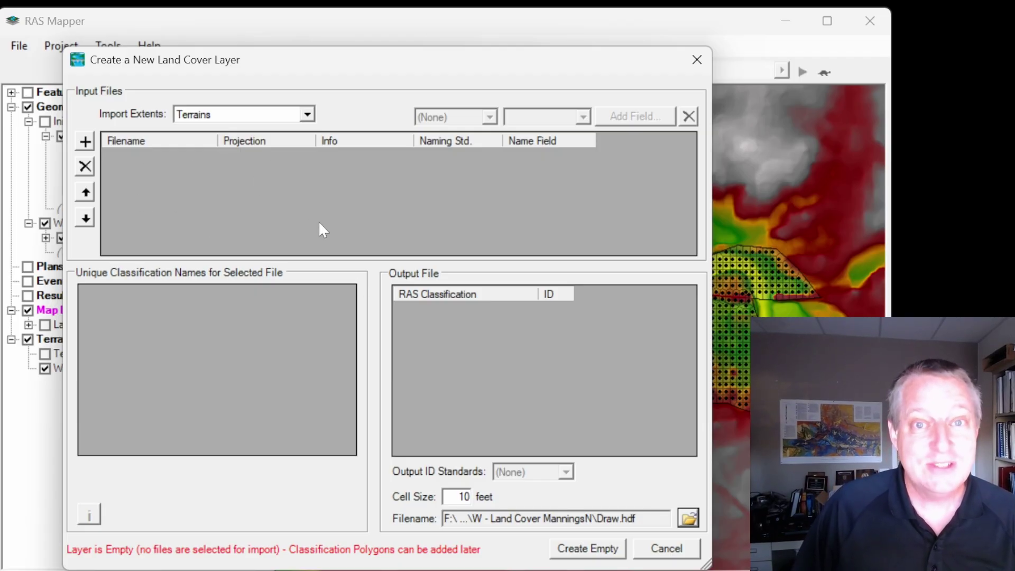
Step: Create the empty Draw layer and assign it as Manning's n for Initial Mesh and With Channel
left_click(615, 549)
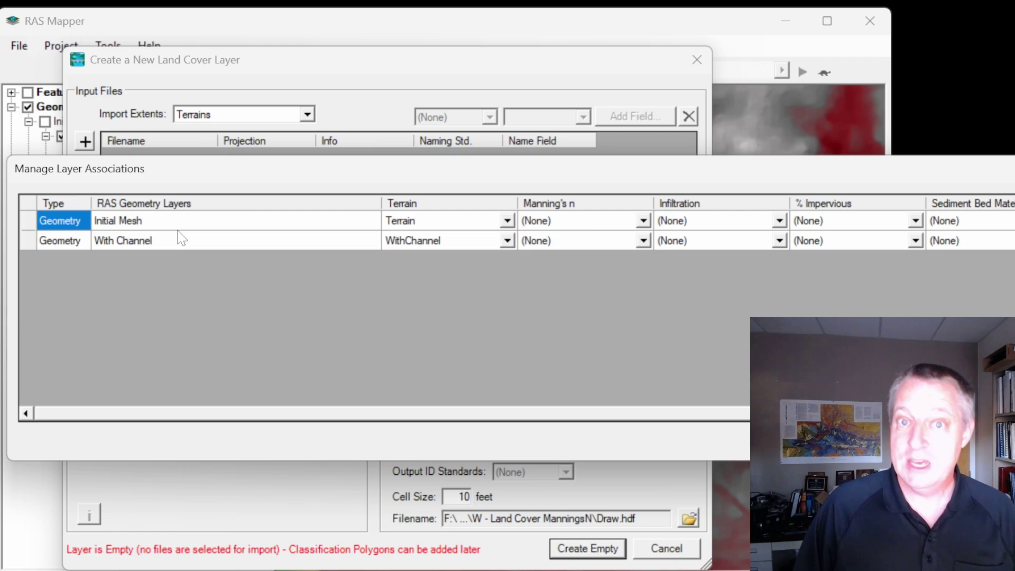
left_click(643, 220)
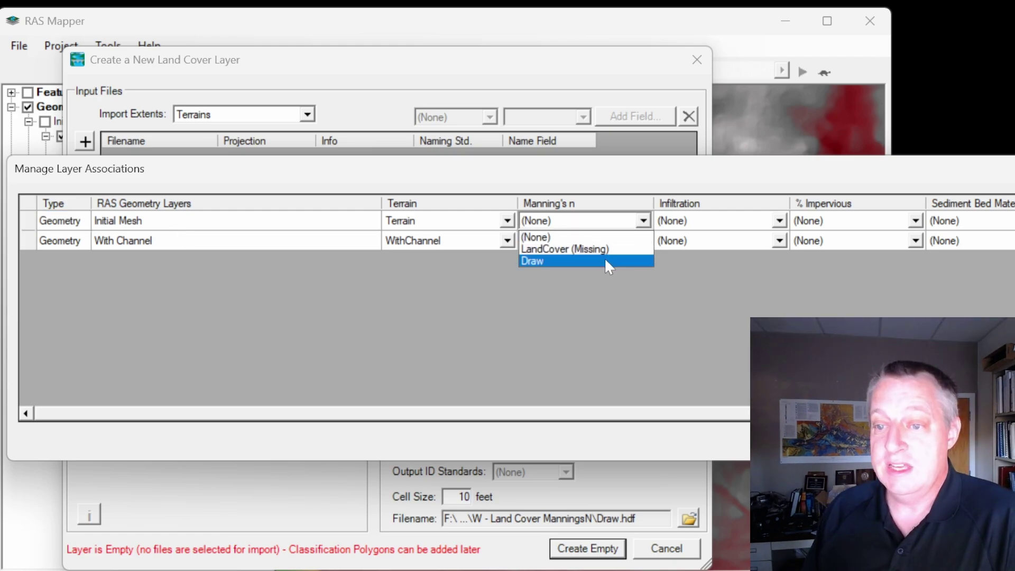
left_click(605, 260)
left_click(633, 246)
left_click(588, 278)
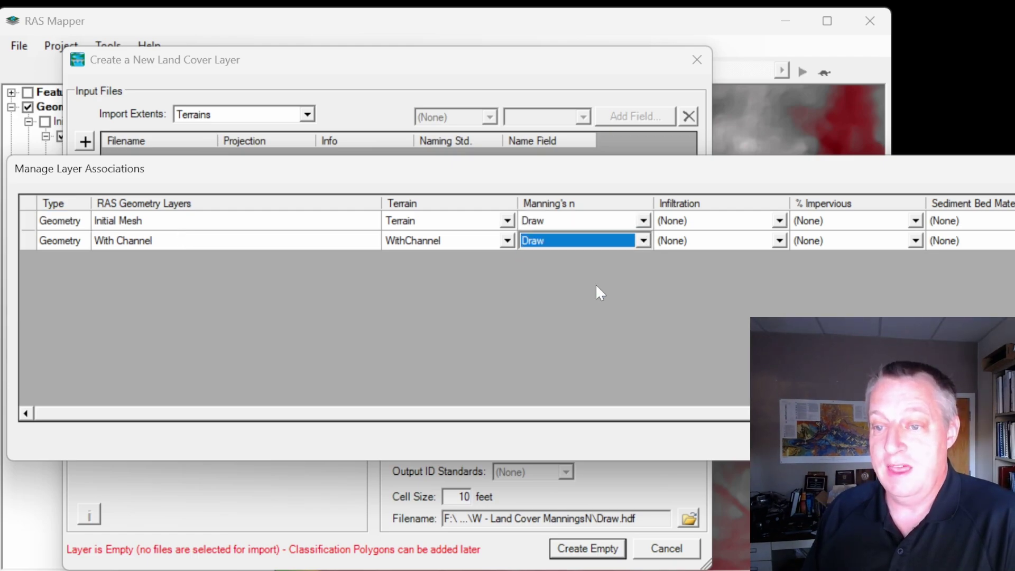
key("Return")
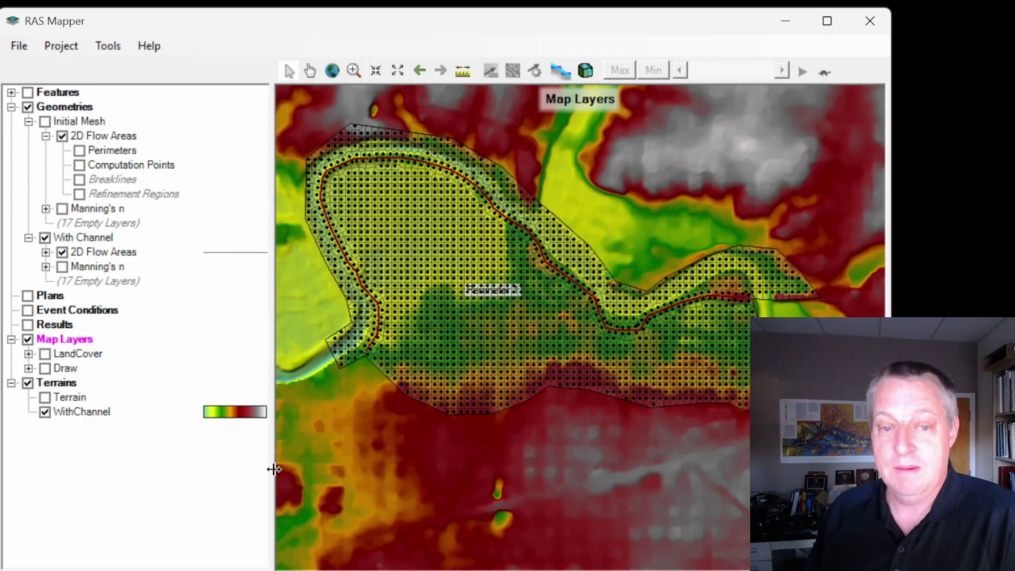
Step: Turn on the Draw layer and display its Classification Polygons sublayer for editing
left_click(45, 369)
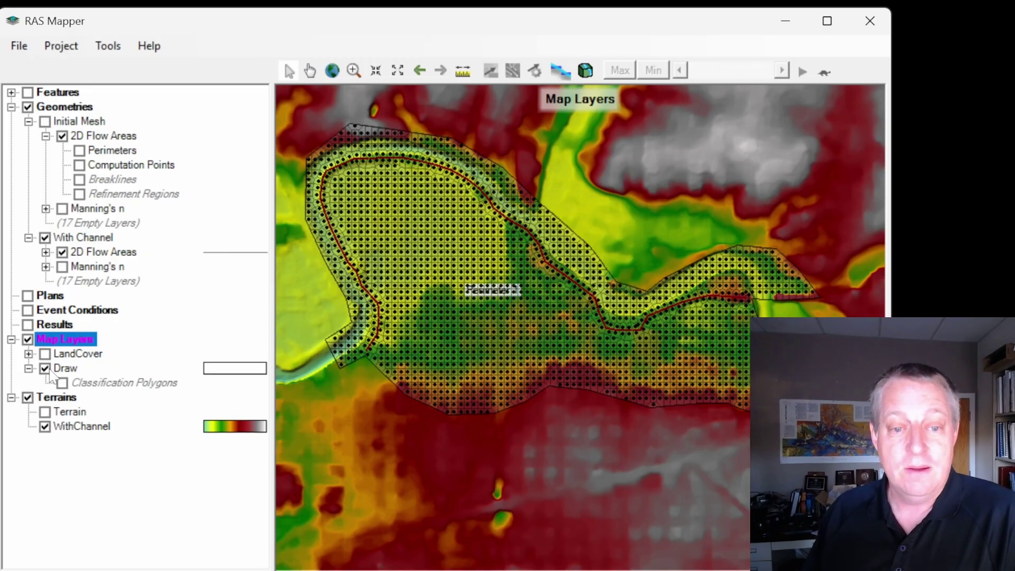
left_click(64, 368)
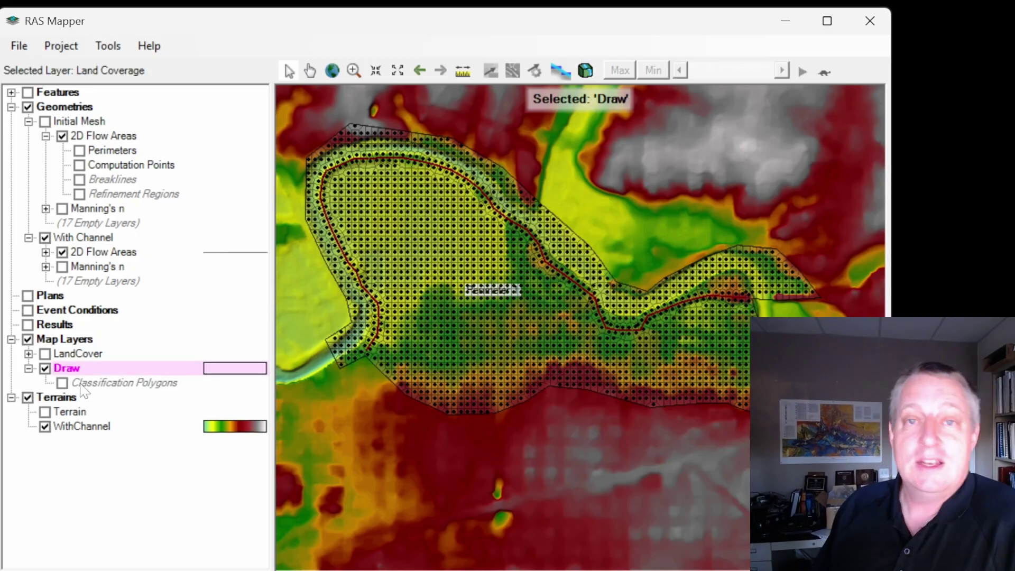
left_click(84, 385)
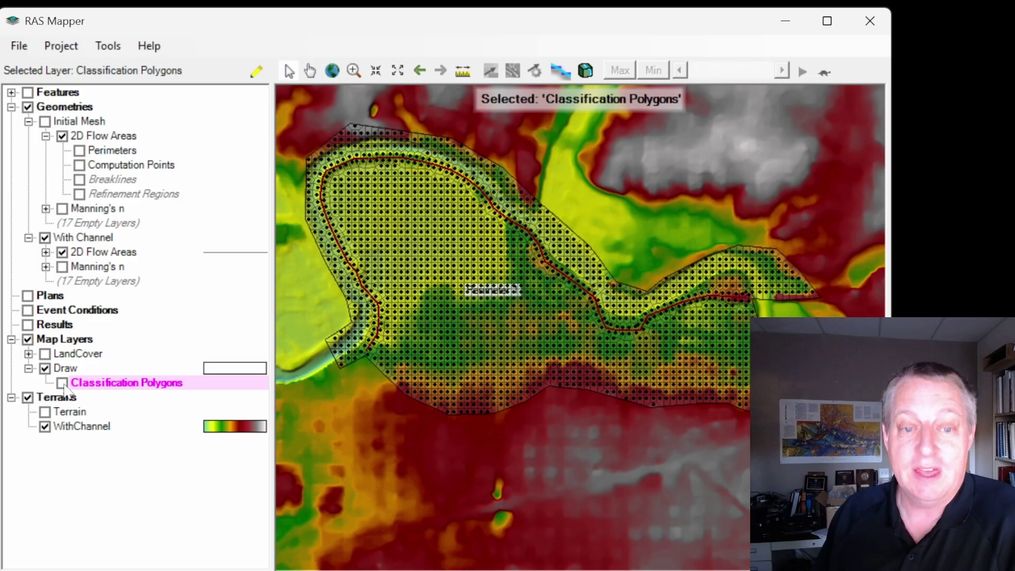
left_click(63, 382)
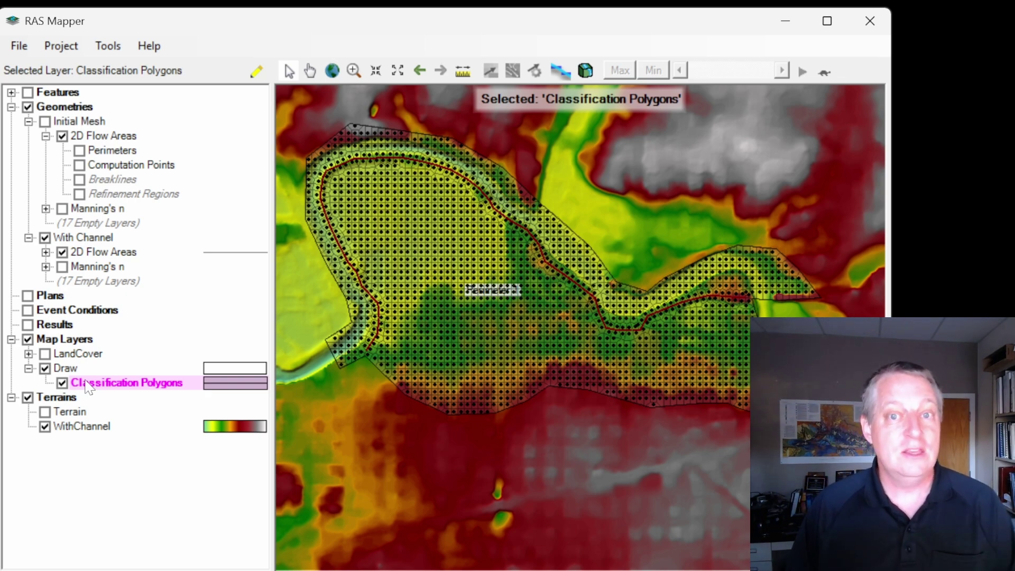
right_click(89, 388)
Step: Draw a polygon around the whole mesh and classify it as Base with Manning's n 0.08
left_click(125, 416)
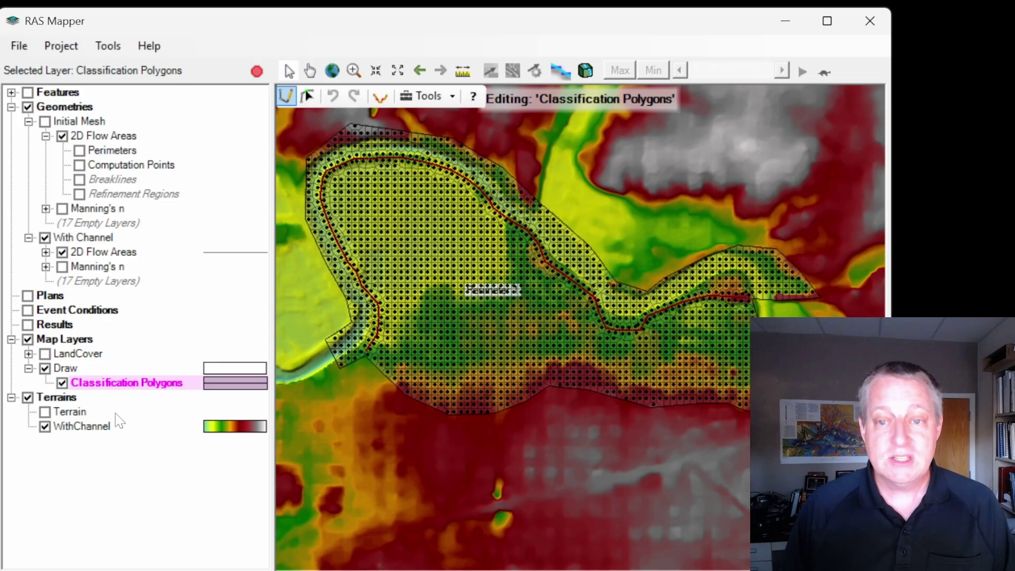
left_click(285, 126)
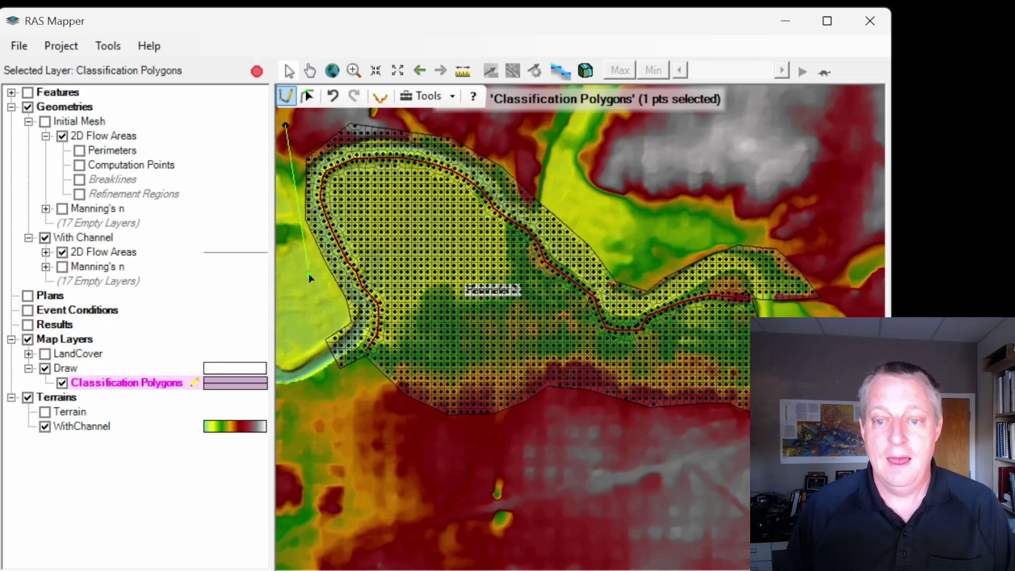
left_click(325, 496)
left_click(849, 144)
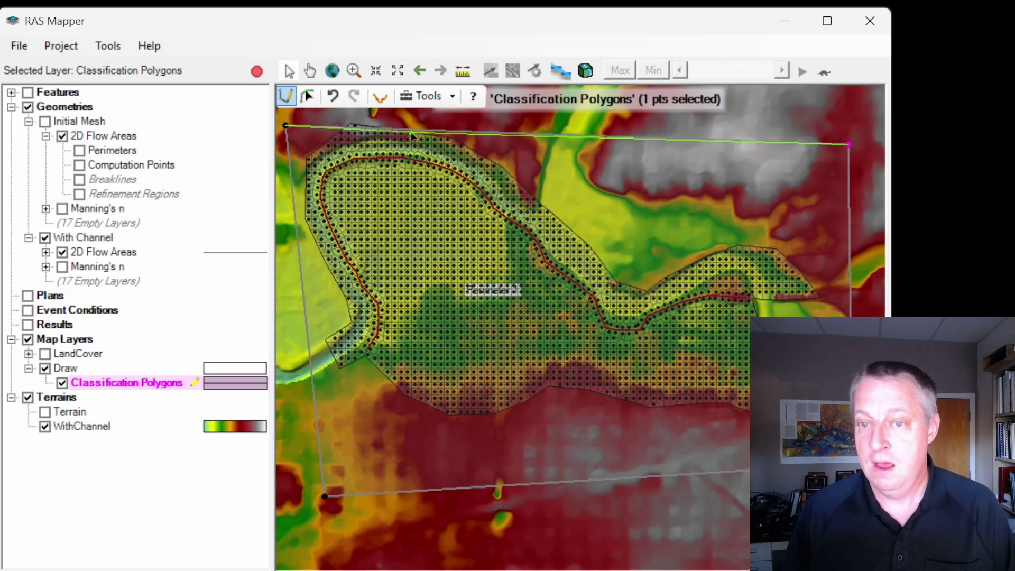
double_click(370, 116)
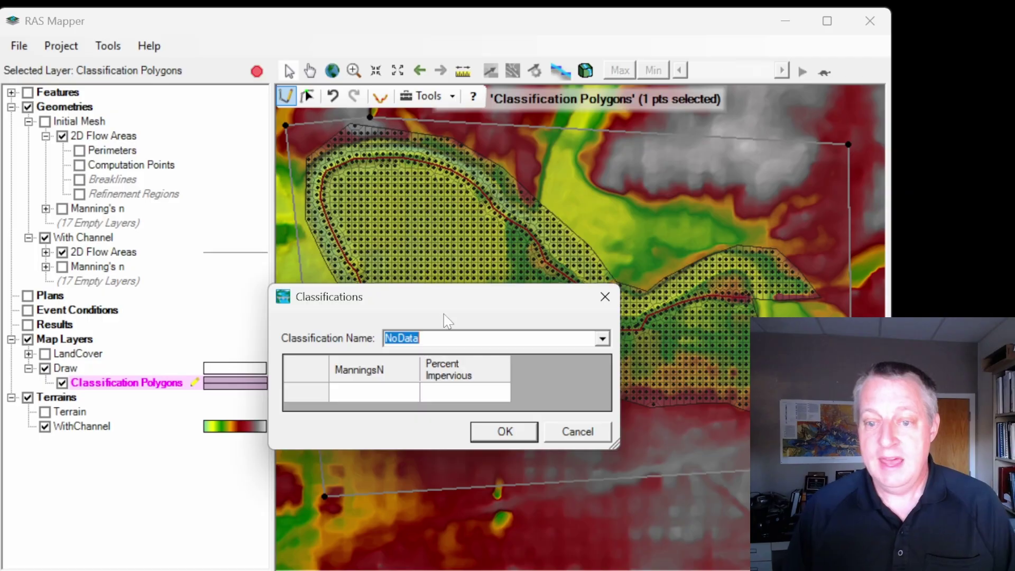
type("Base")
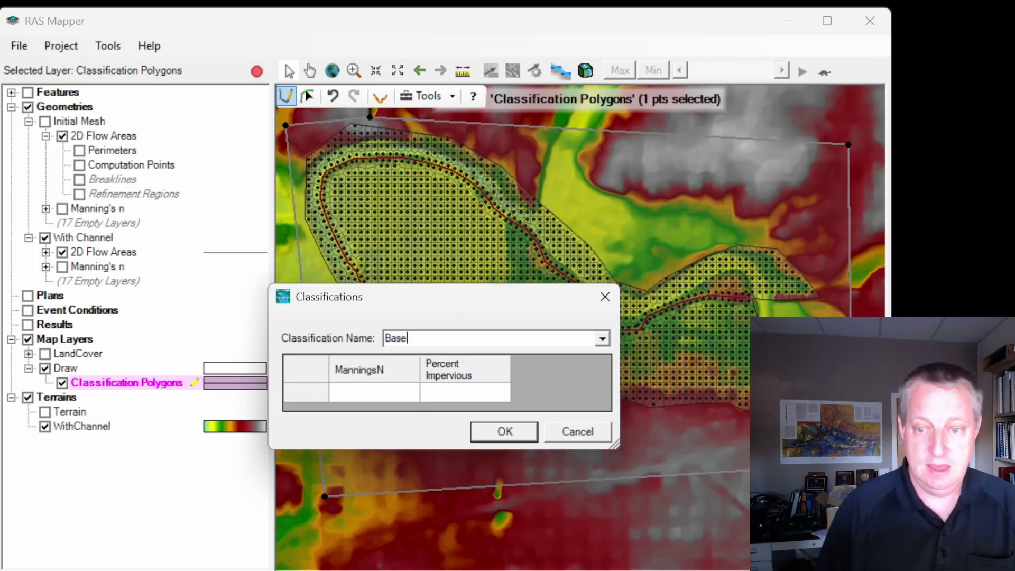
left_click(373, 395)
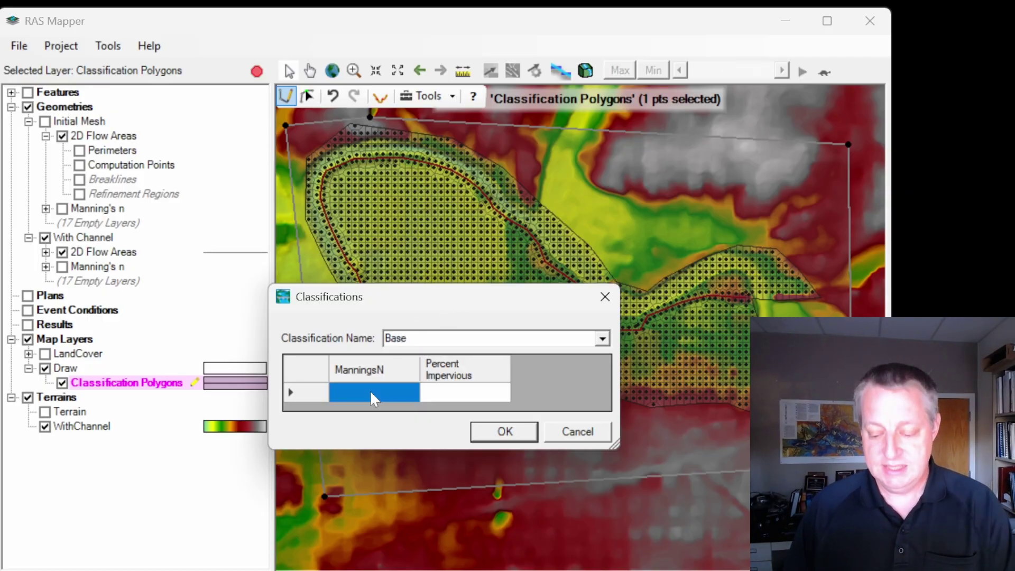
type("0.08")
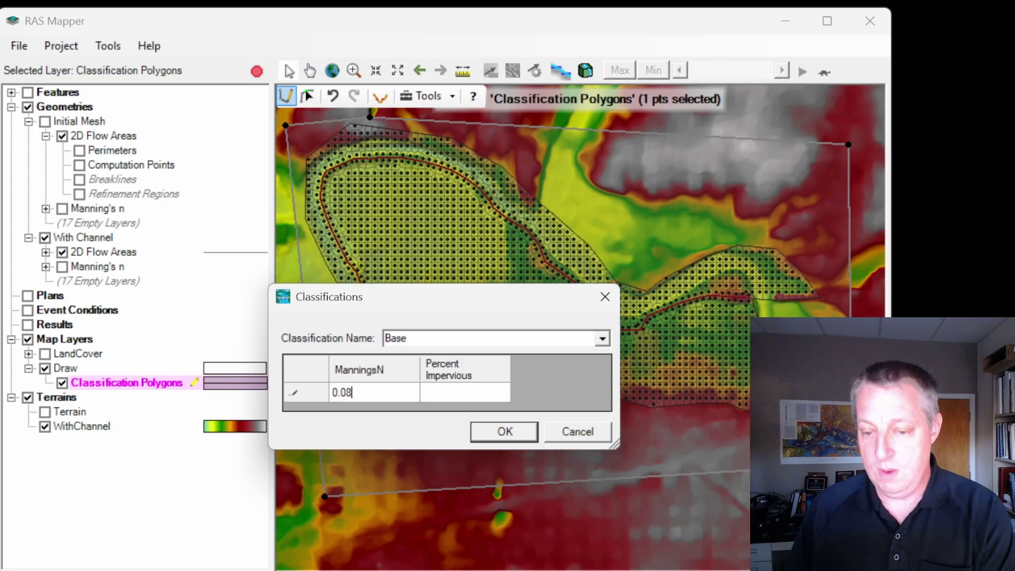
left_click(502, 431)
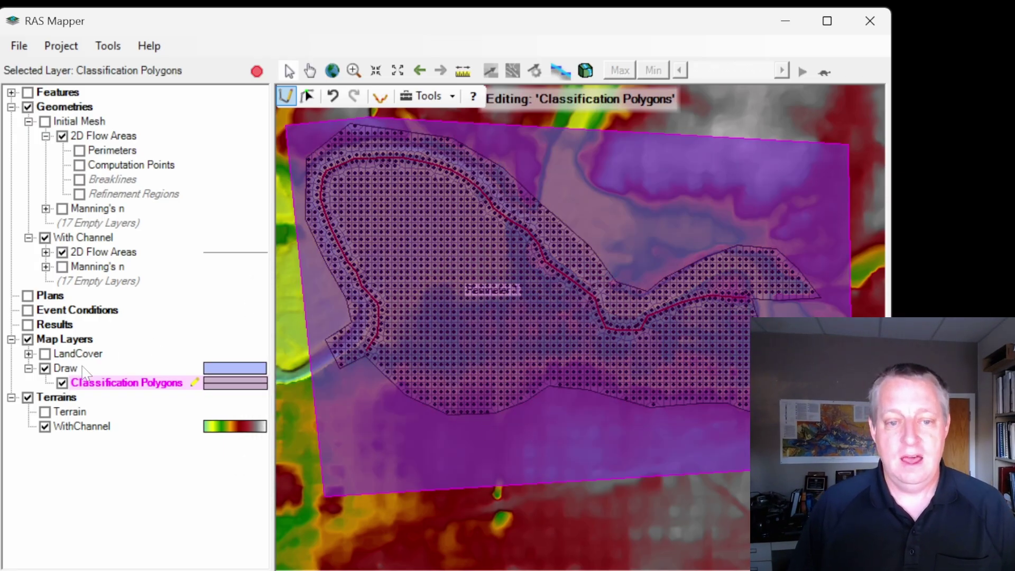
left_click_drag(516, 281, 483, 288)
Step: Draw a Forest classification polygon inside the mesh with Manning's n 0.09
left_click(464, 293)
left_click(405, 317)
left_click(422, 358)
left_click(446, 380)
left_click(513, 373)
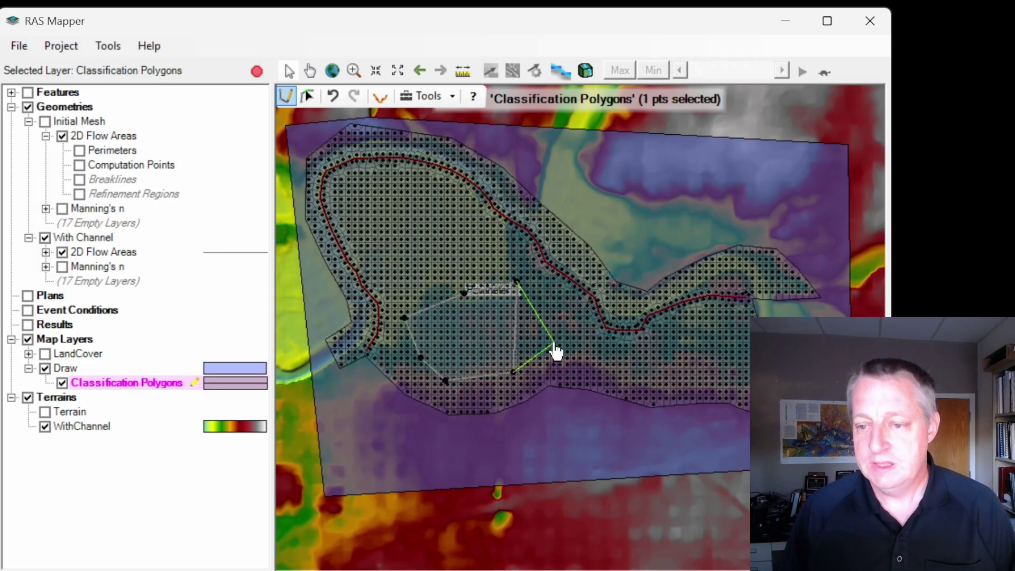
left_click(554, 342)
double_click(550, 309)
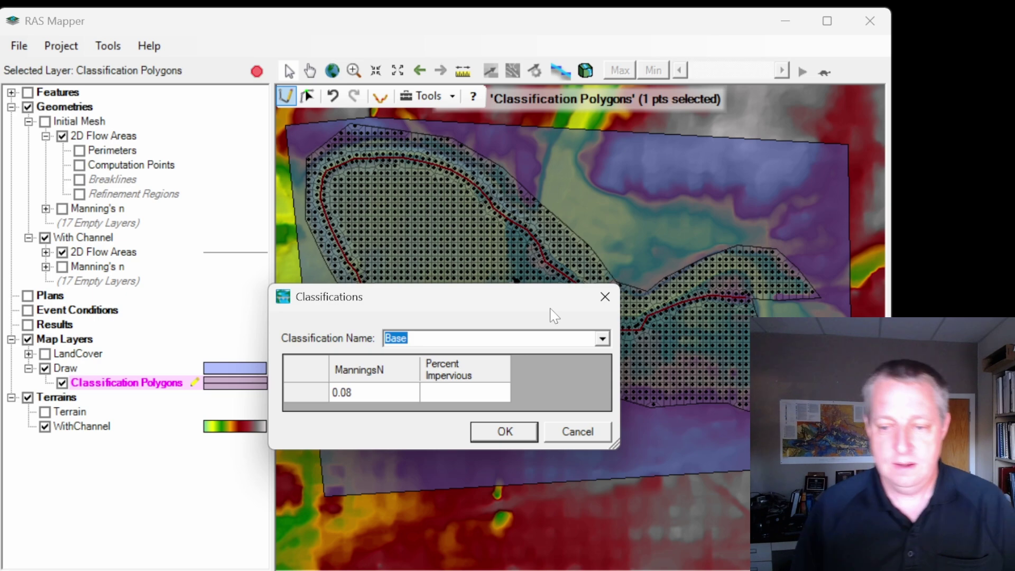
type("Forest")
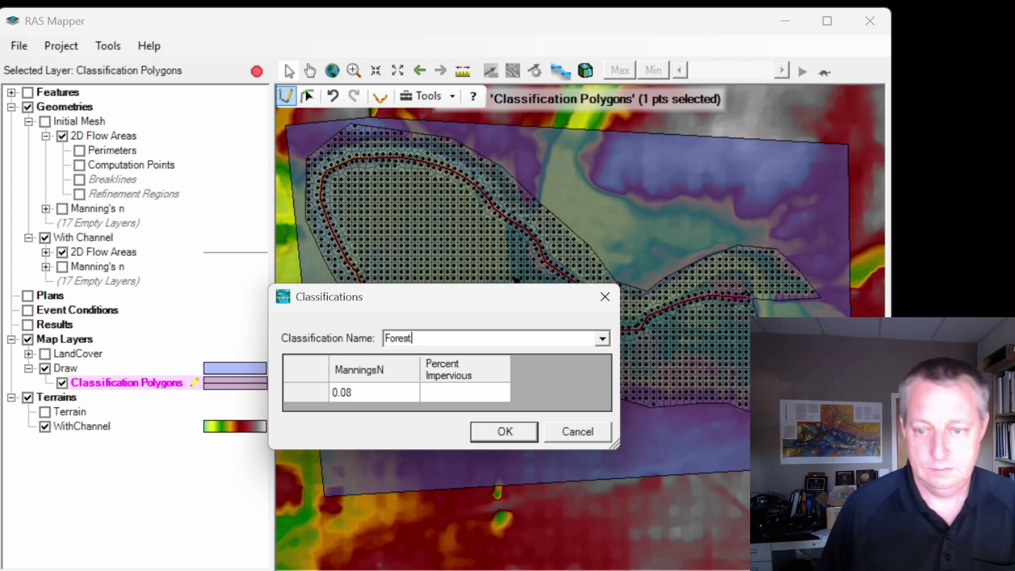
left_click(361, 394)
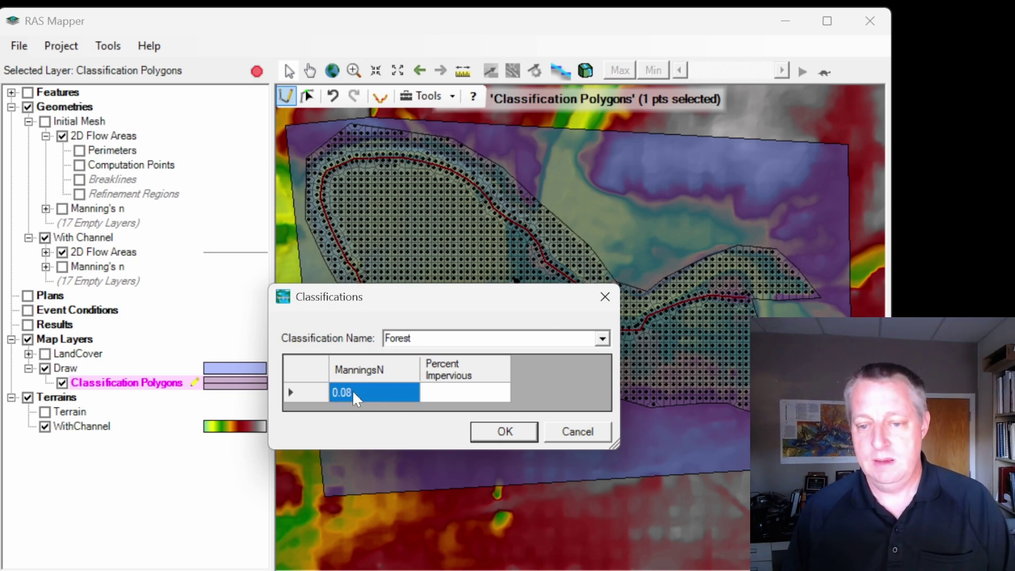
left_click_drag(351, 392, 347, 392)
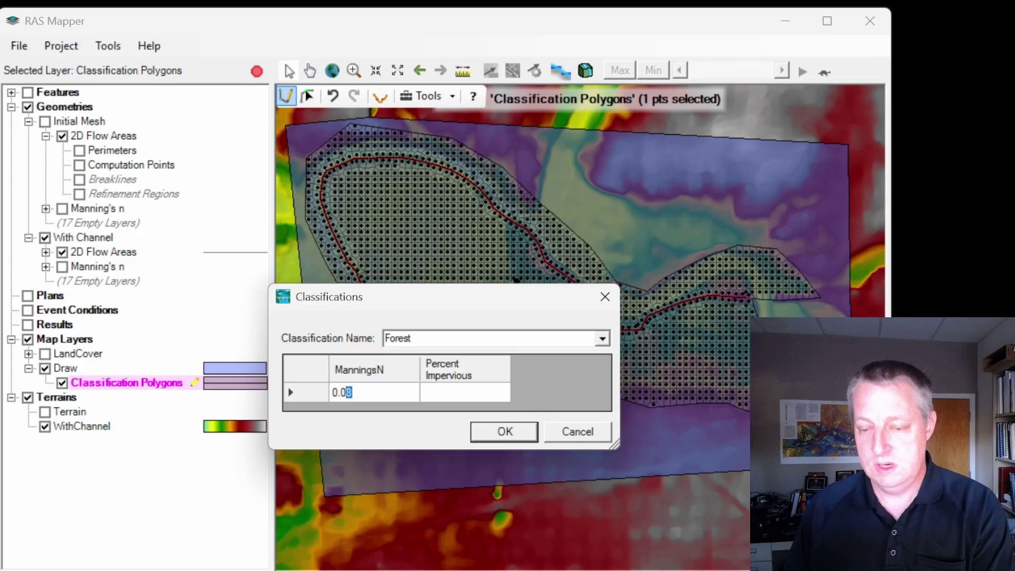
key("Return")
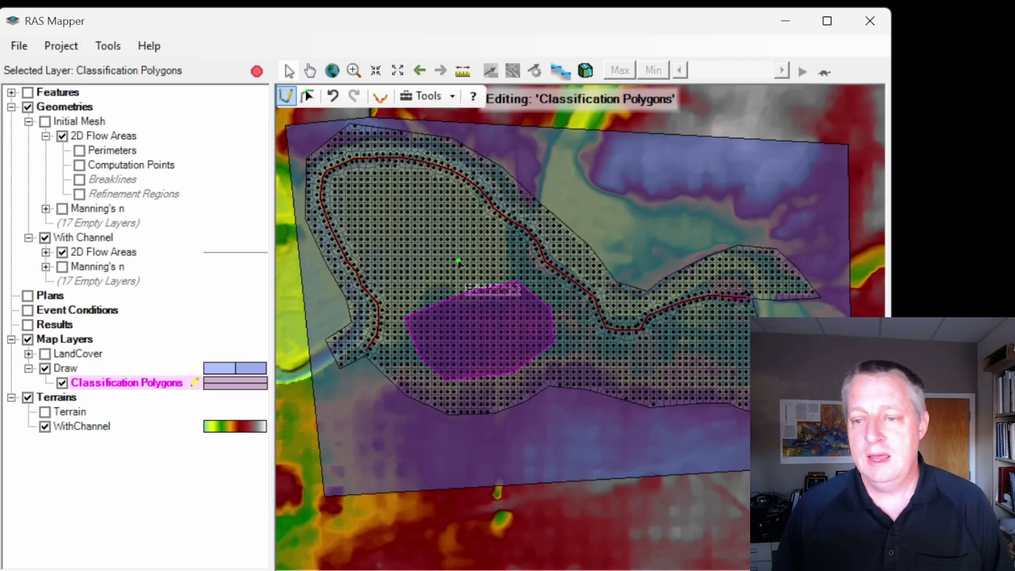
Step: Draw an urban classification polygon with Manning's n 0.05
left_click(448, 284)
left_click(460, 307)
left_click(487, 311)
left_click(516, 301)
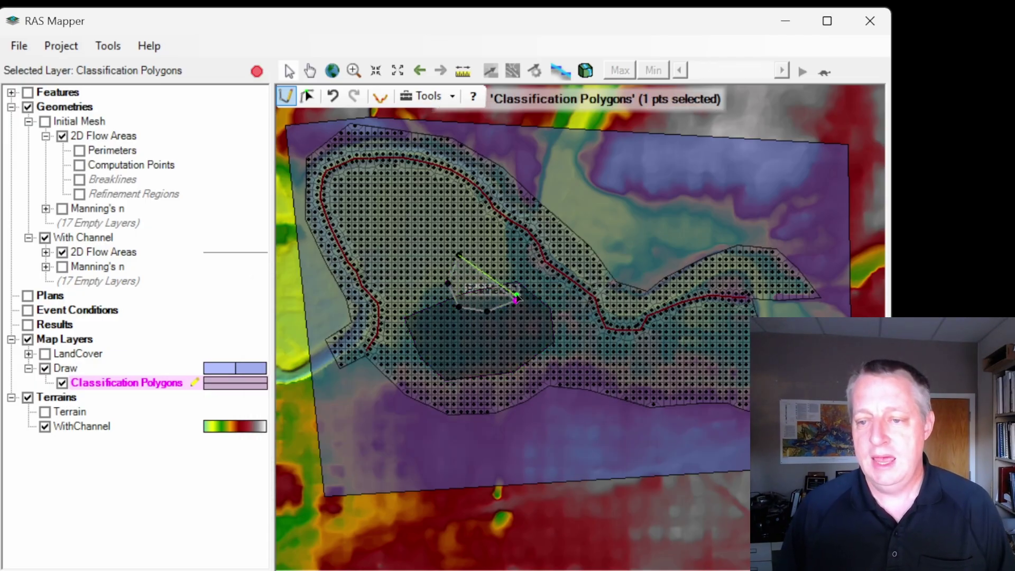
double_click(503, 253)
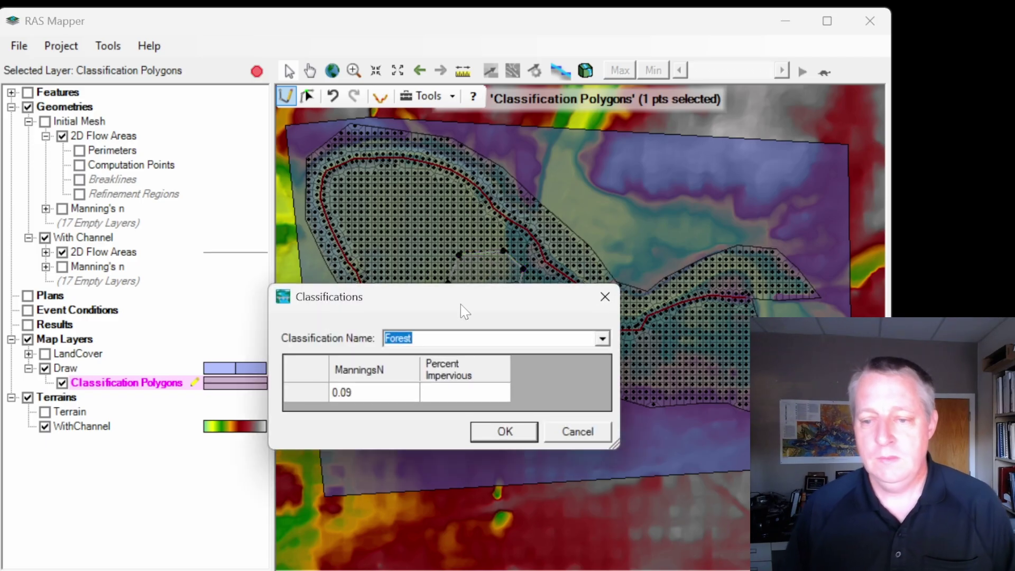
type("urban")
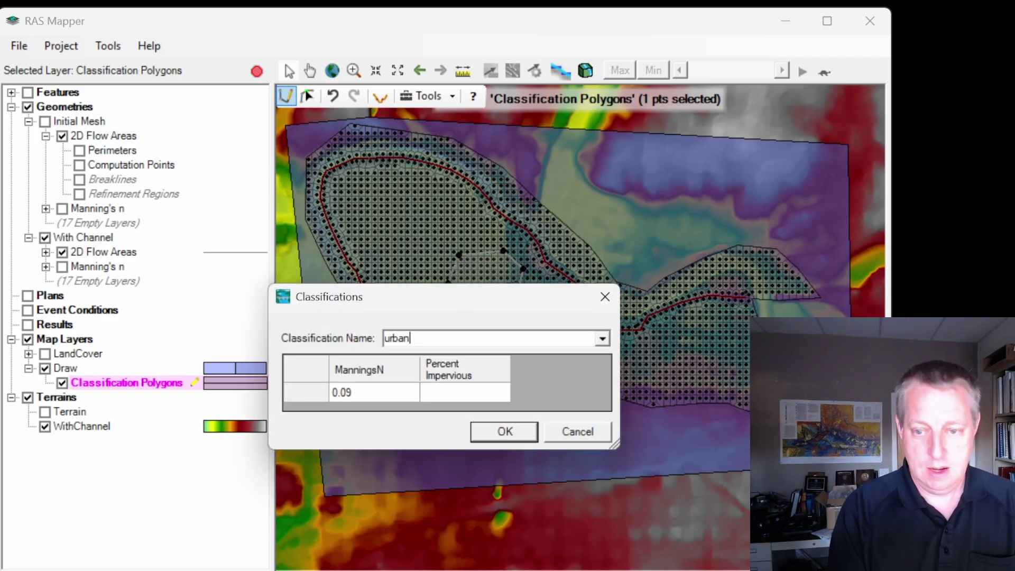
left_click(372, 391)
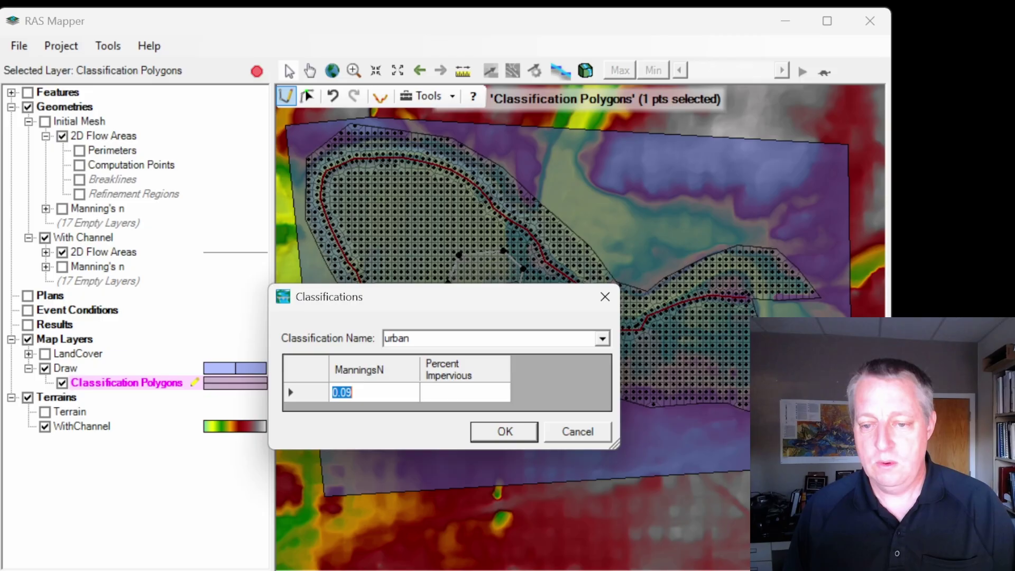
left_click(372, 392)
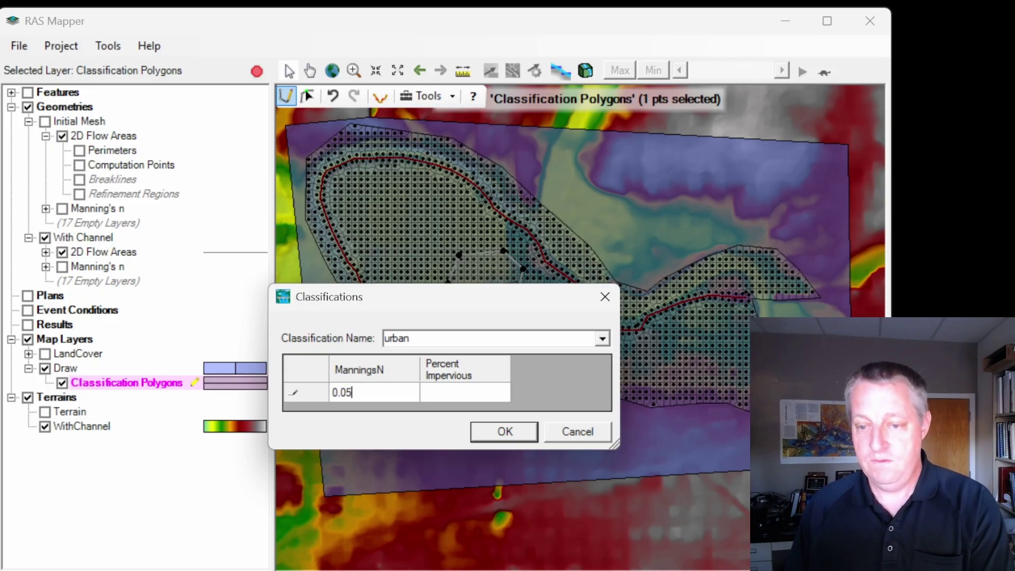
left_click(488, 435)
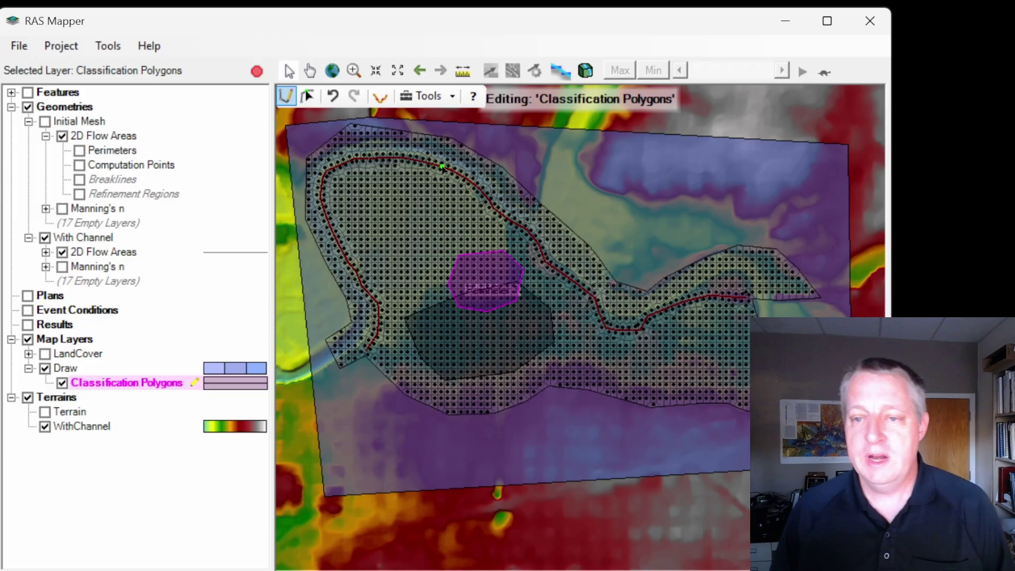
Step: Draw a Stream classification polygon along the channel with Manning's n 0.035
left_click(473, 177)
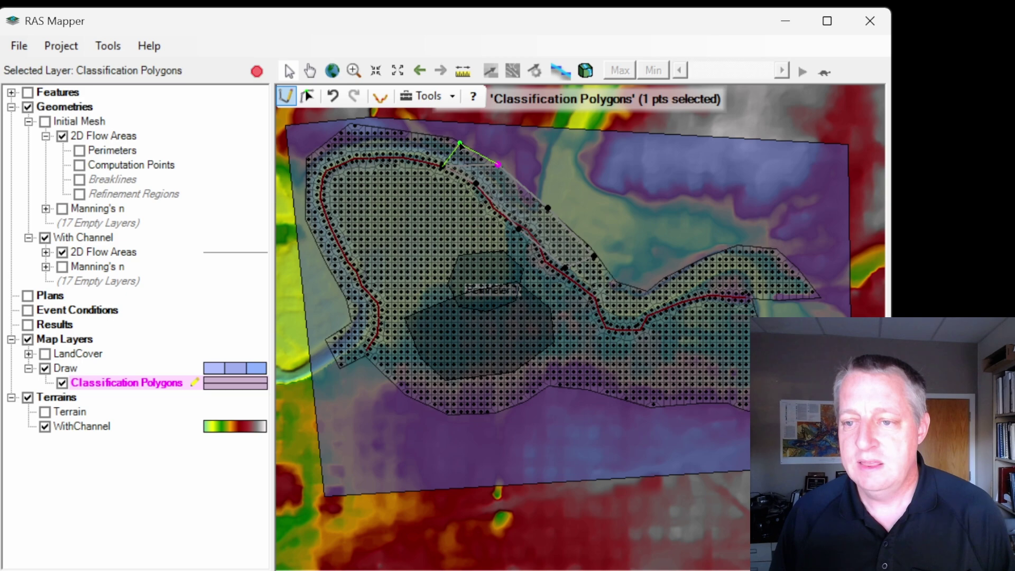
double_click(460, 143)
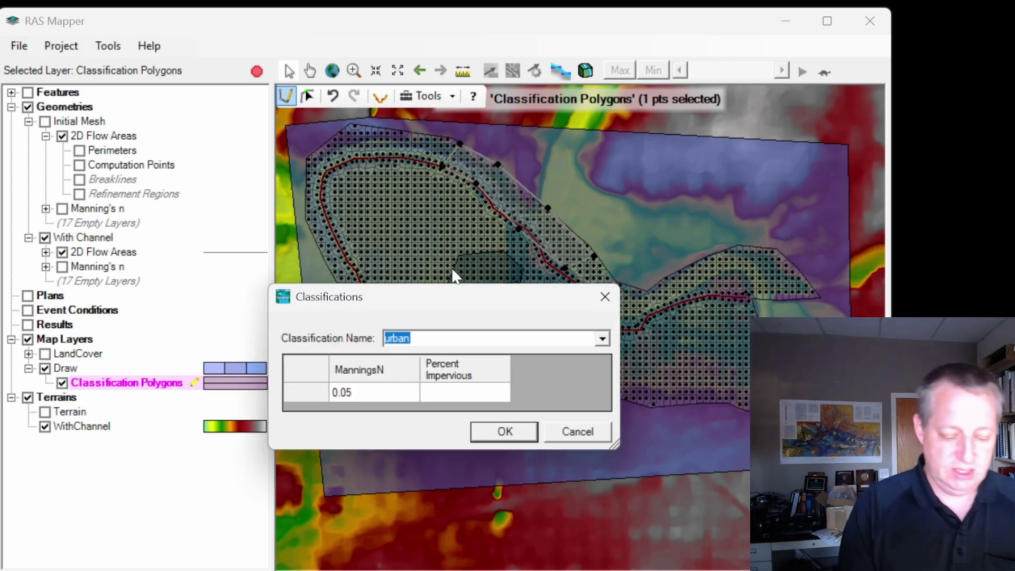
type("Stream")
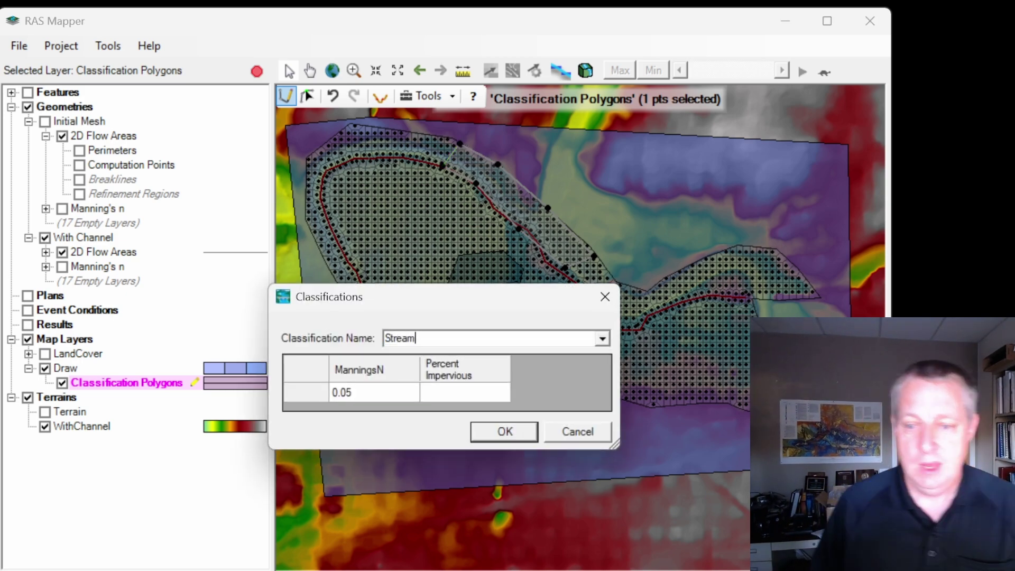
left_click(351, 394)
left_click(349, 394)
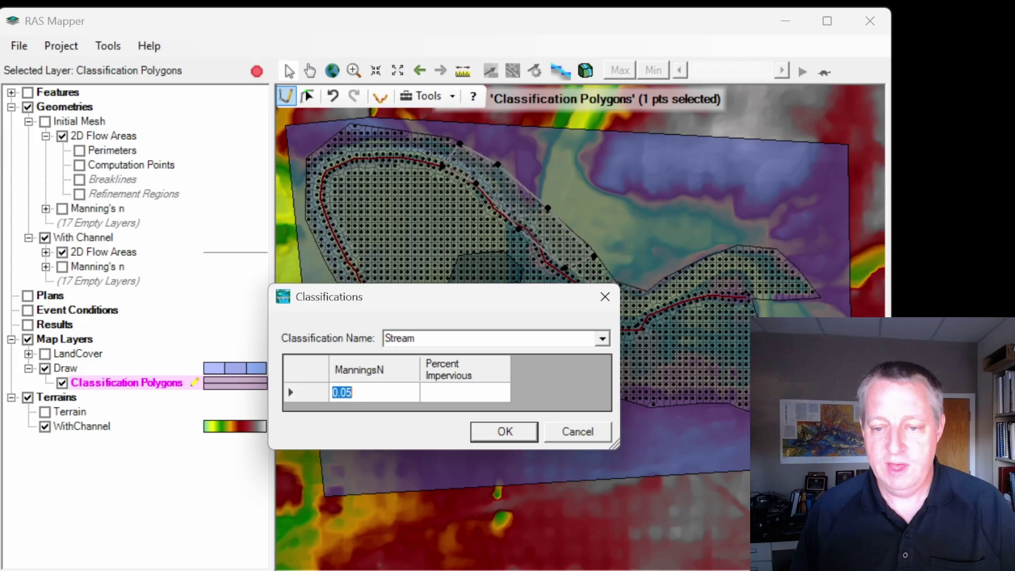
type("3")
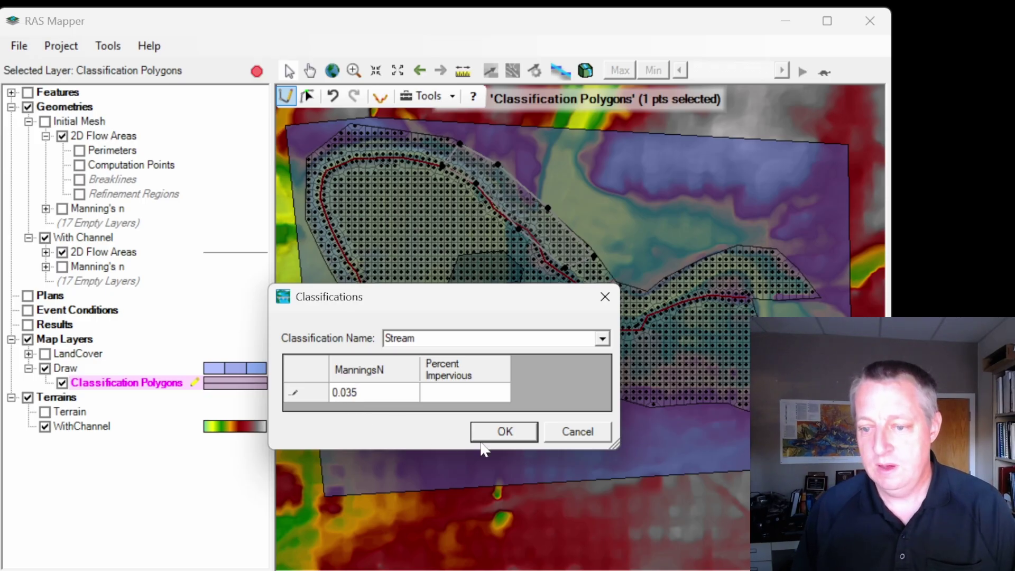
left_click(505, 432)
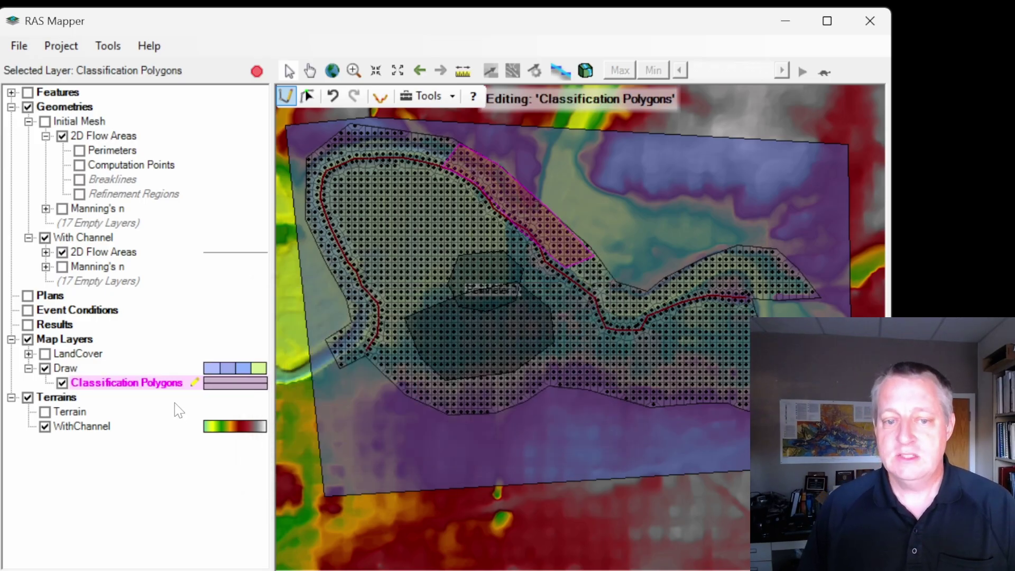
Step: Enter 65 as urban's Percent Impervious in the Draw land cover data table
right_click(125, 369)
left_click(159, 426)
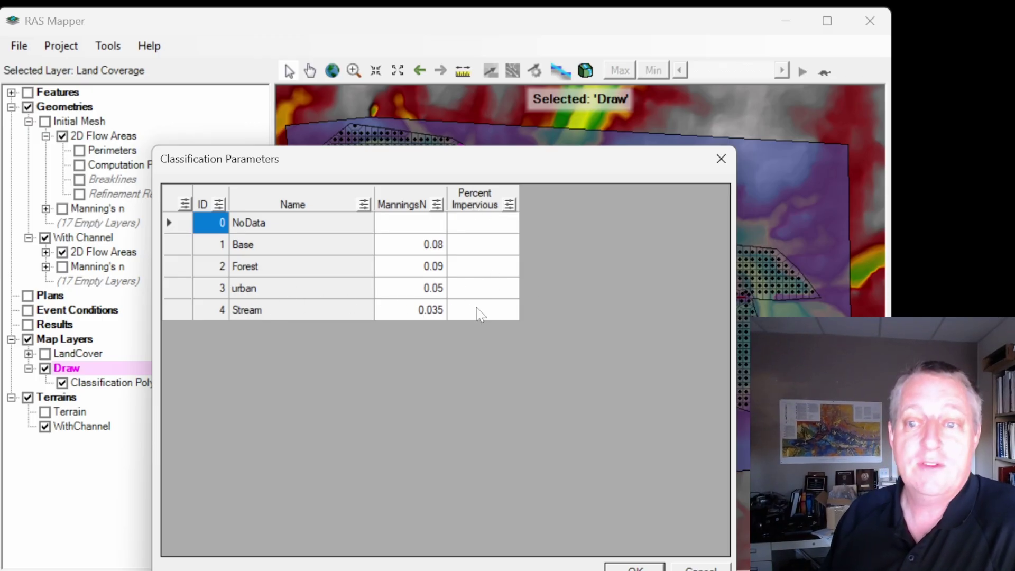
left_click(486, 286)
left_click(492, 286)
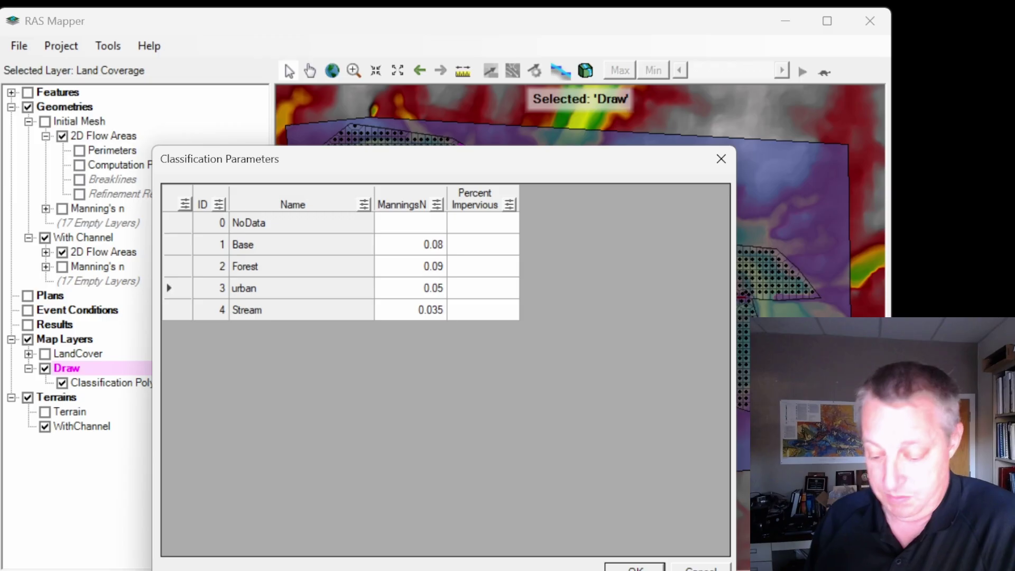
type("65")
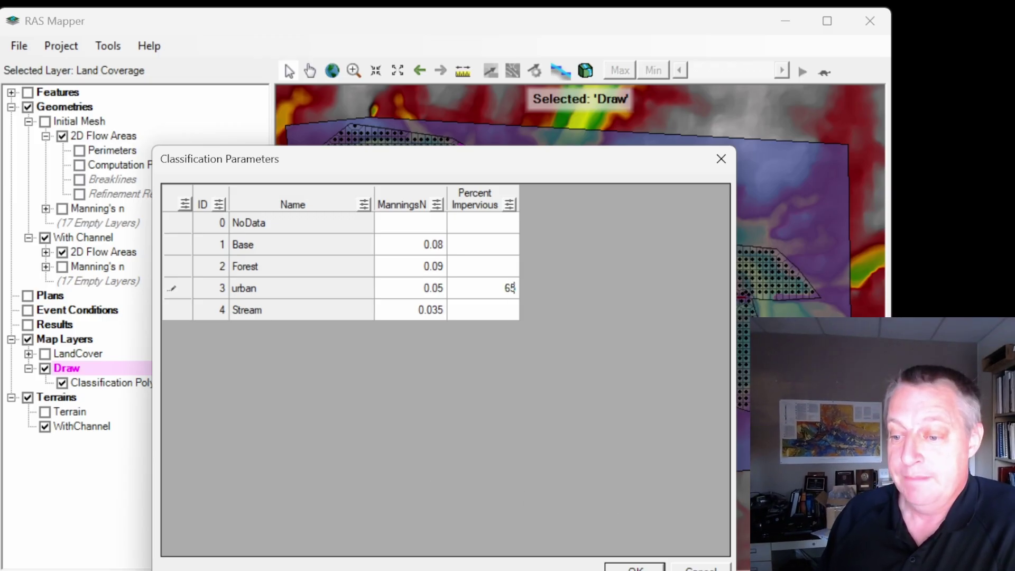
left_click(634, 567)
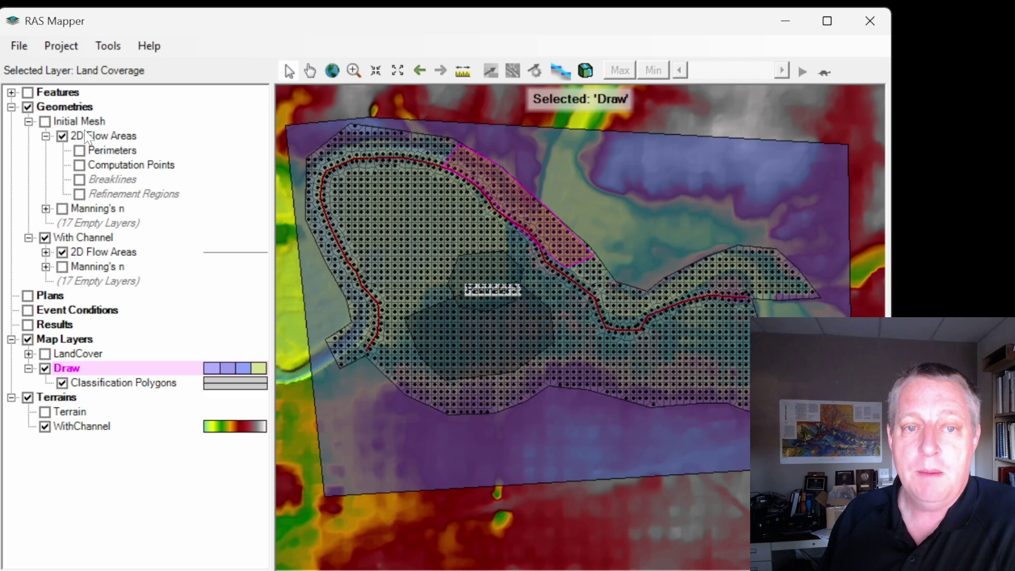
Step: Hide the With Channel mesh and briefly show the Initial Mesh Manning's n and Final n Values
left_click(45, 238)
left_click(66, 107)
left_click(112, 139)
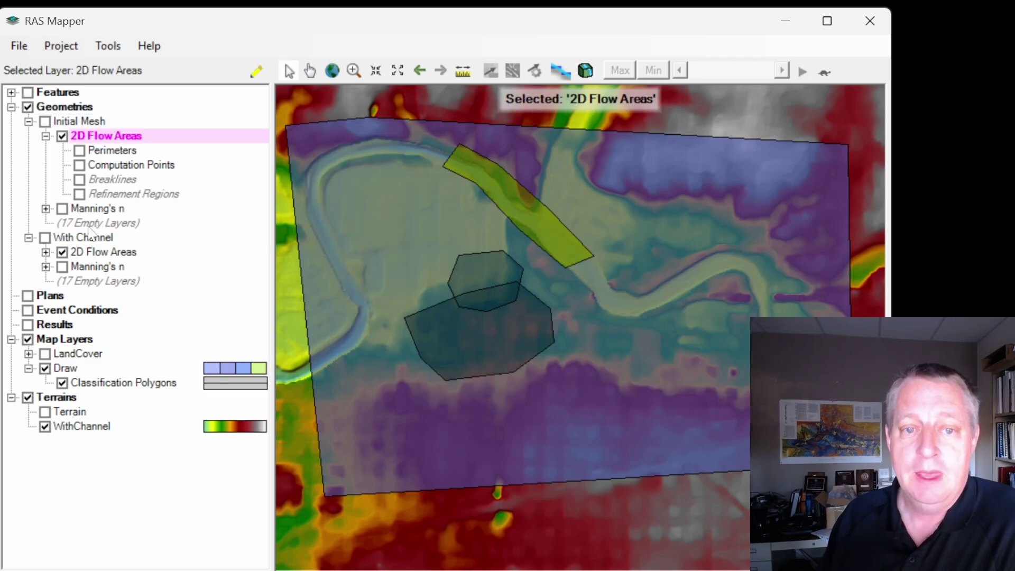
left_click(100, 209)
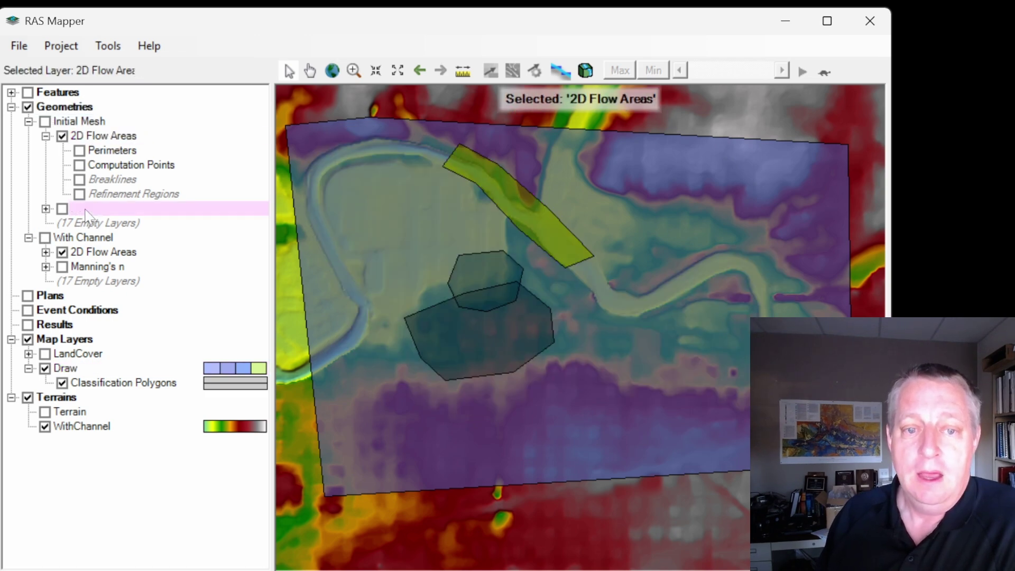
left_click(46, 209)
left_click(62, 209)
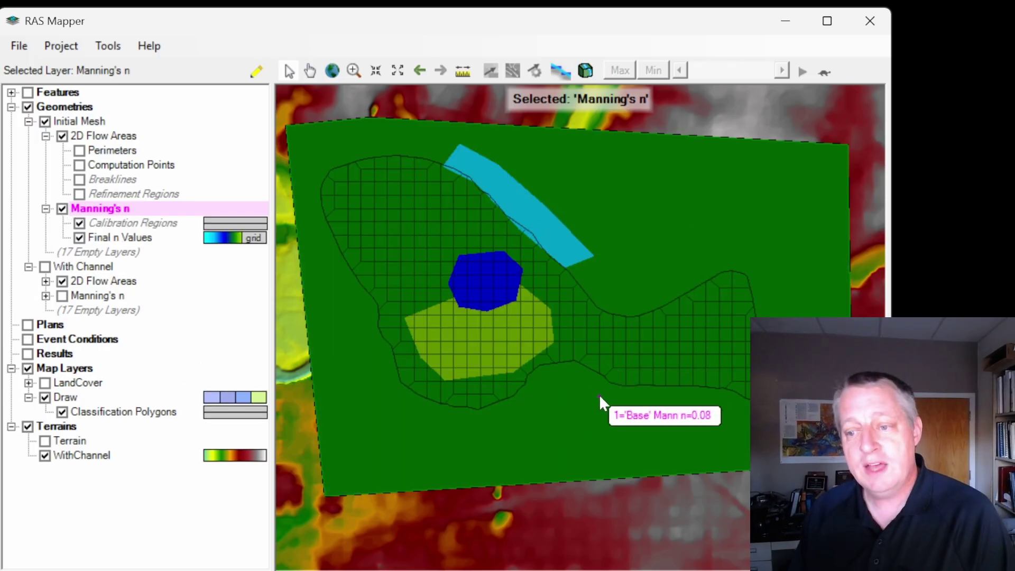
left_click(121, 238)
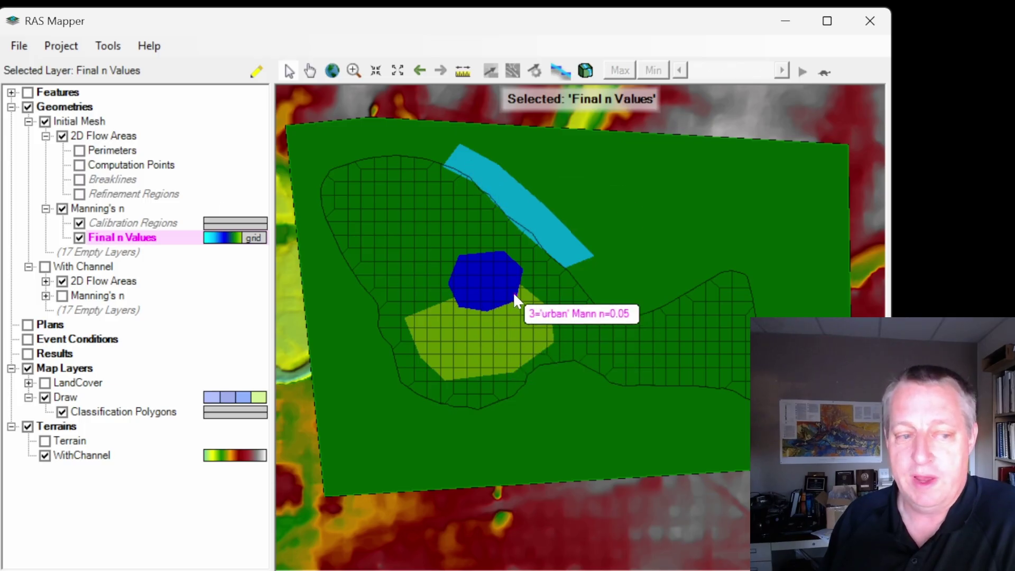
Step: Hide and collapse the Draw layer, then turn off the Manning's n layer
left_click(45, 397)
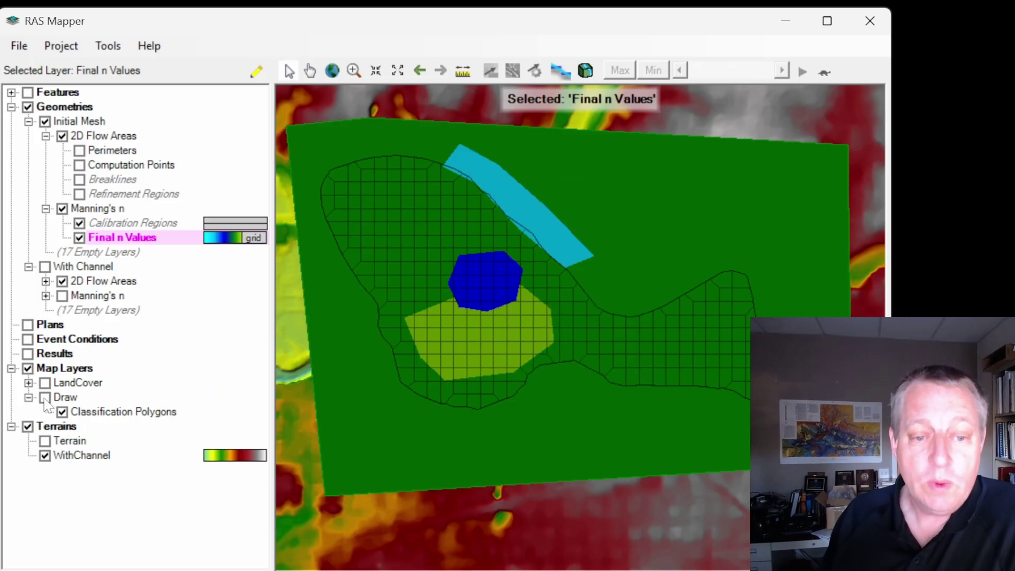
left_click(29, 398)
left_click(62, 209)
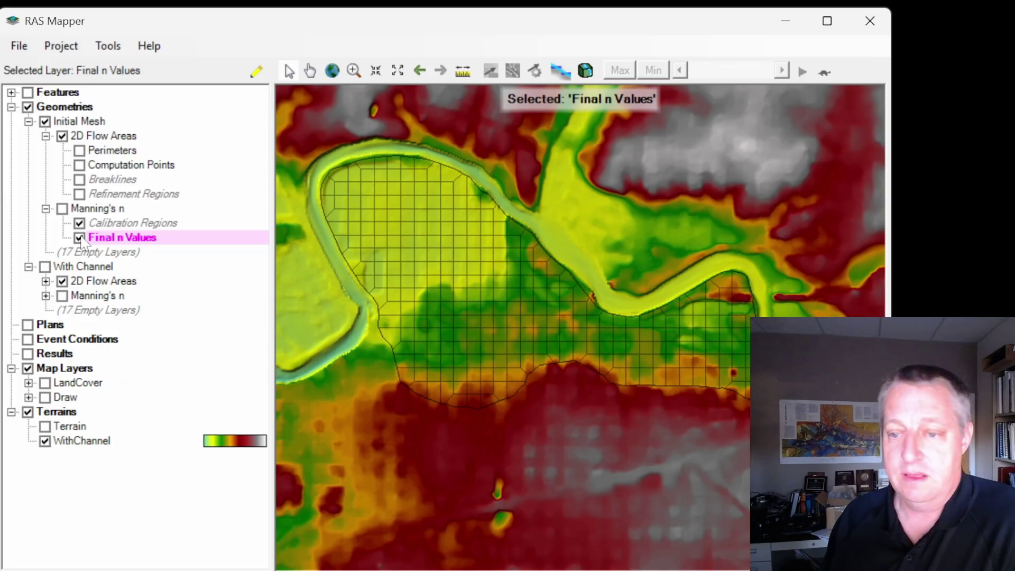
Step: Start another new Land Cover Layer with its output file saved as import.hdf
right_click(65, 369)
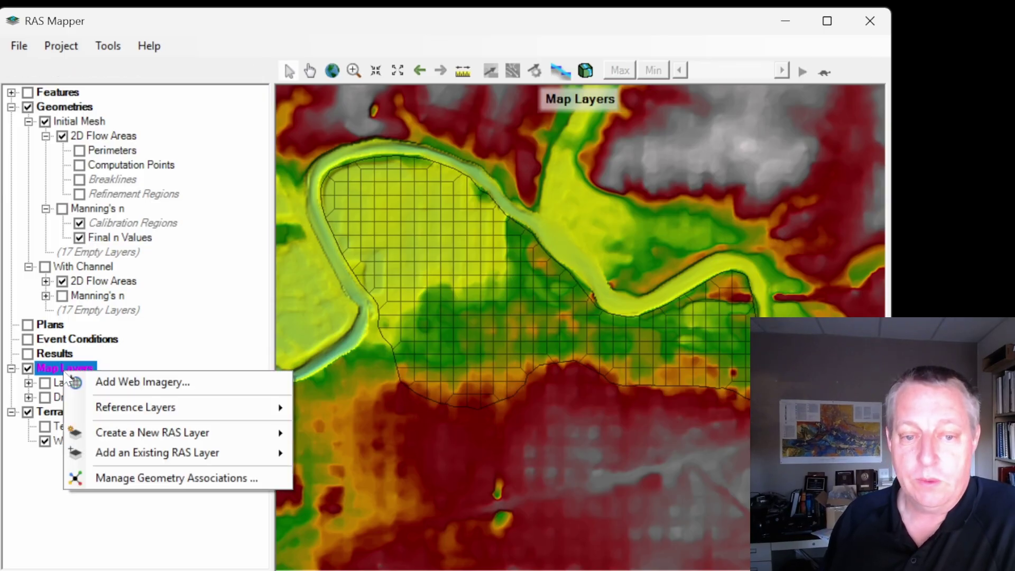
mouse_move(204, 432)
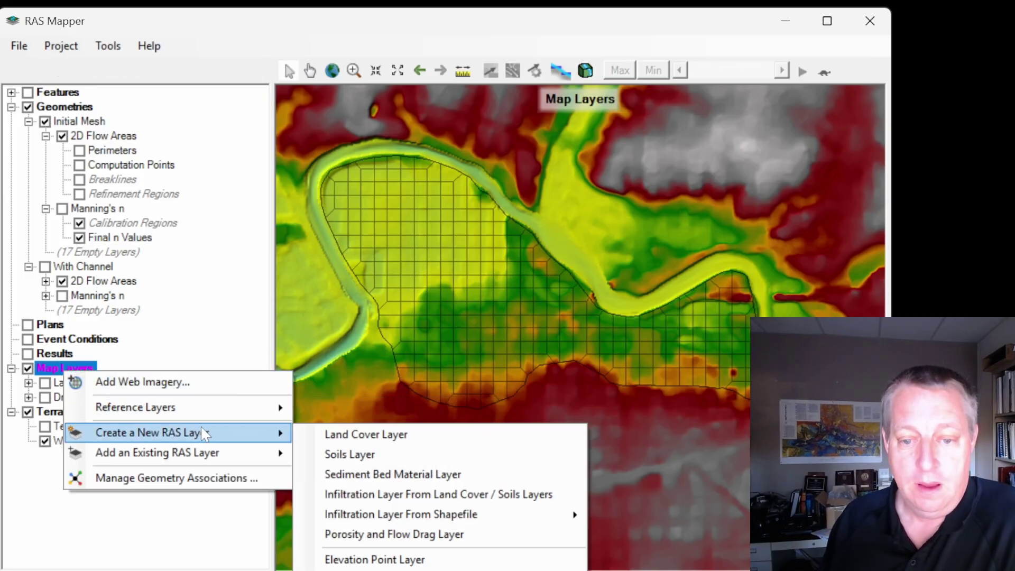
left_click(366, 433)
left_click_drag(401, 118, 293, 40)
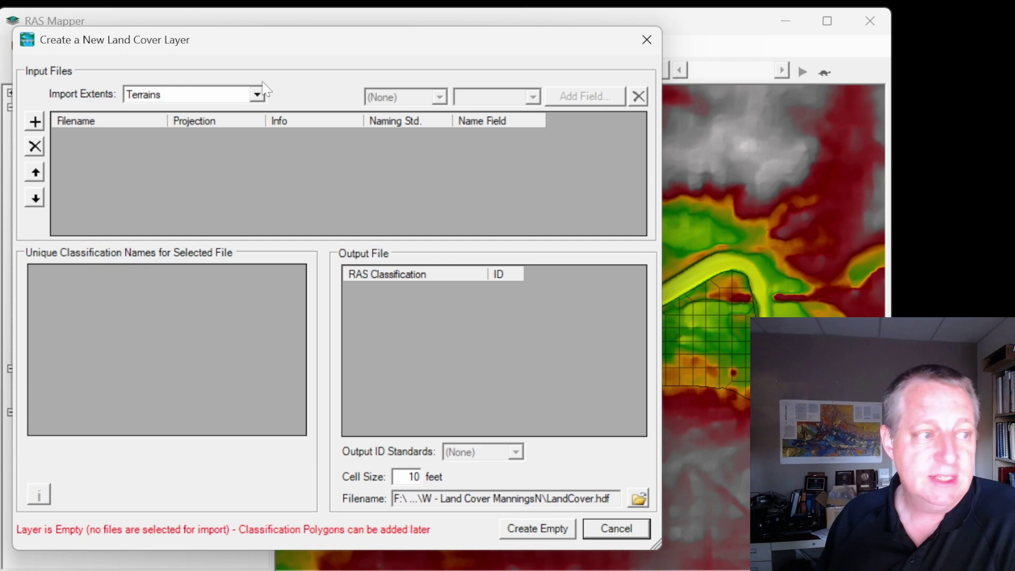
left_click(640, 501)
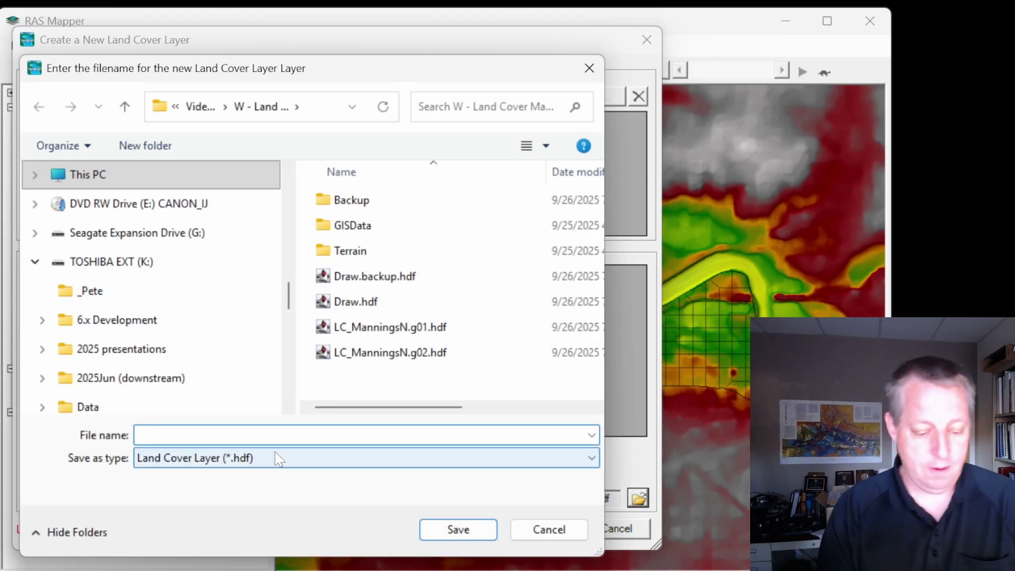
type("import")
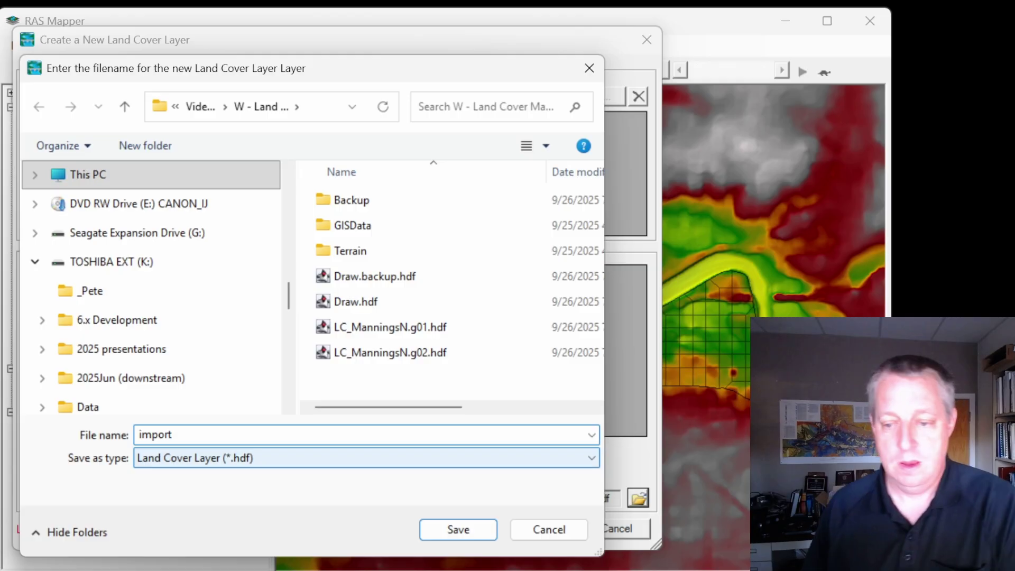
left_click(444, 535)
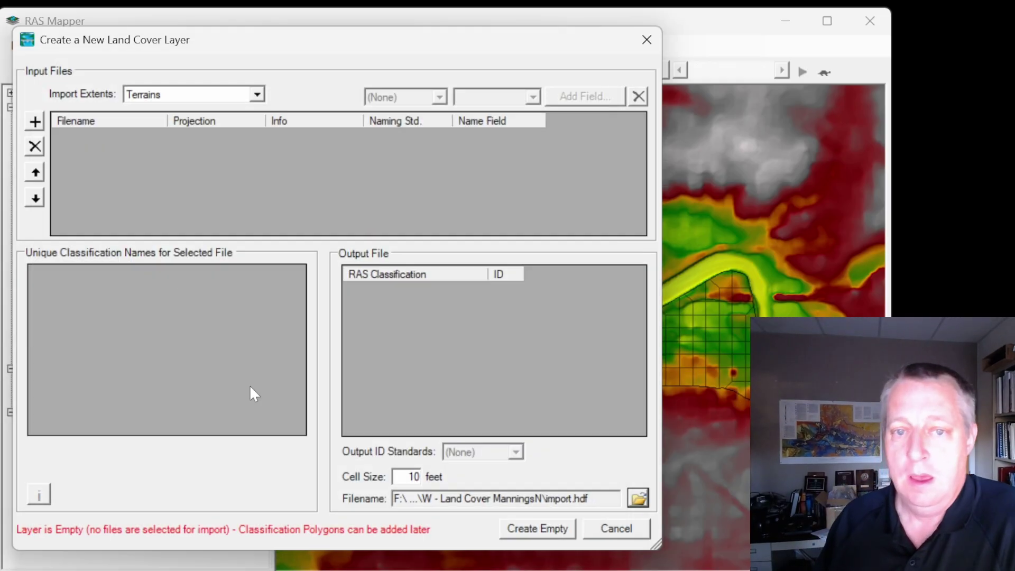
Step: Add GISData\NLCD.tif as the layer's classification source
left_click(35, 122)
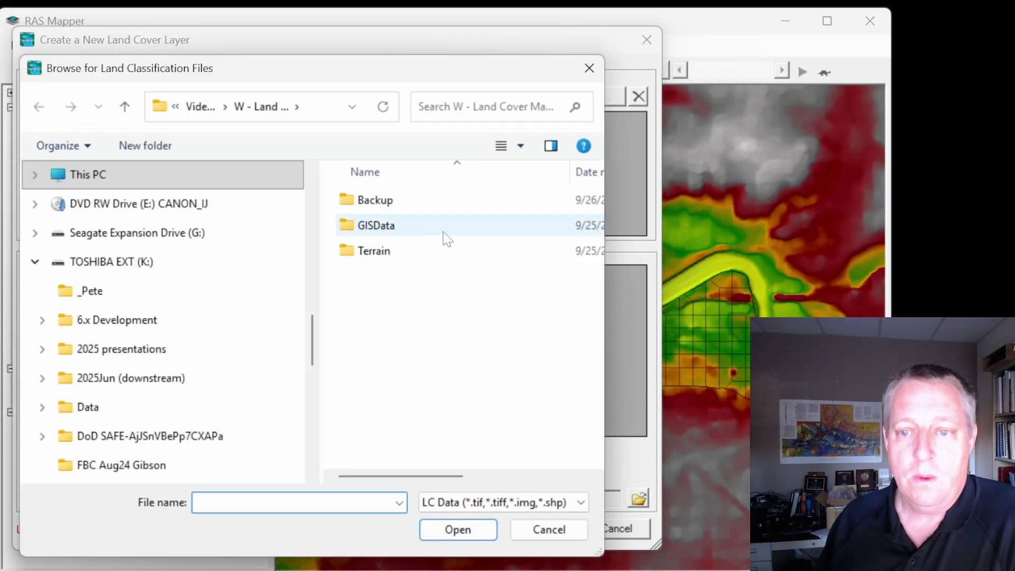
double_click(423, 227)
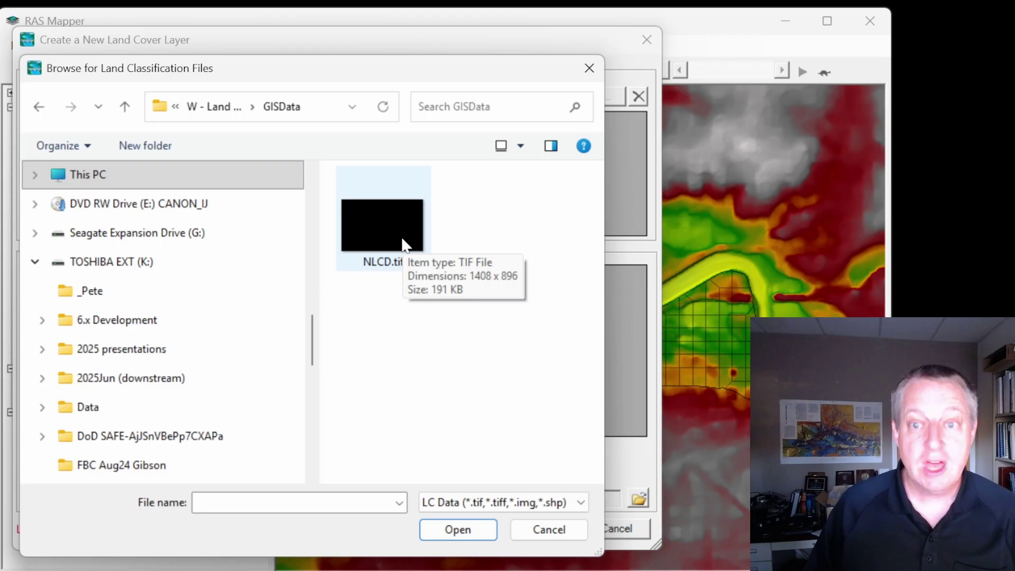
double_click(382, 227)
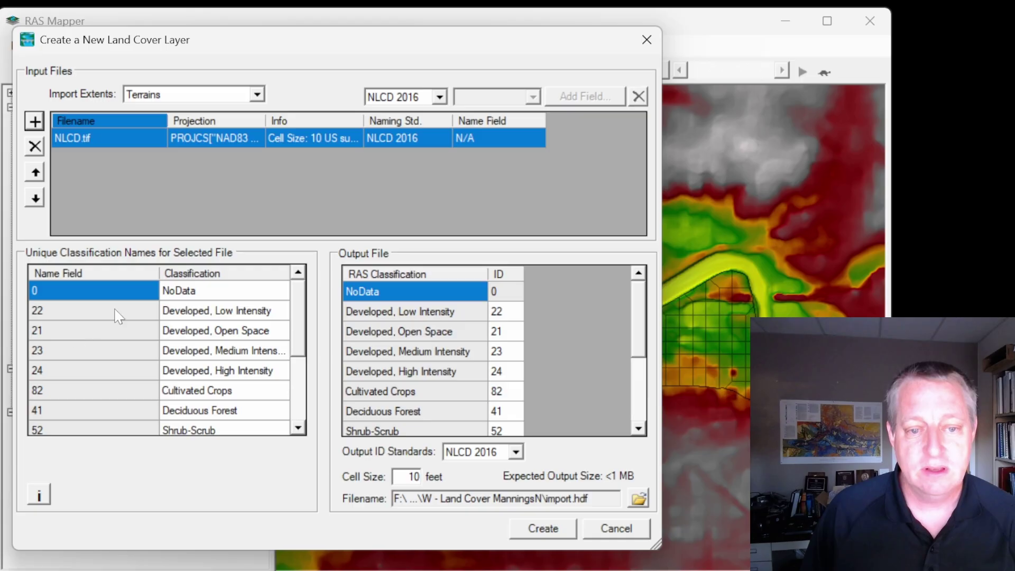
Step: Rename NLCD class 11 from Open Water to Stream in the land cover table
left_click(238, 318)
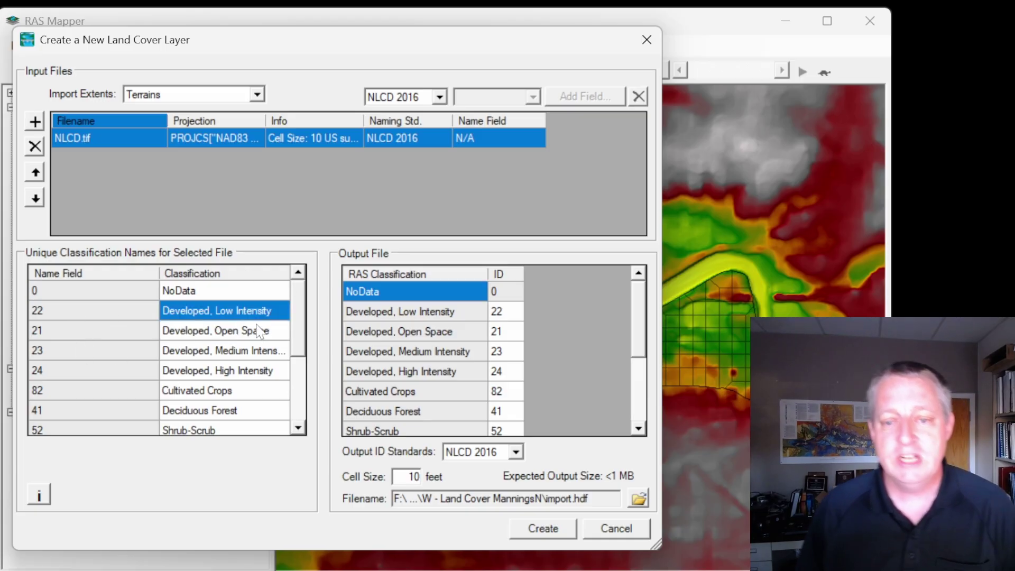
left_click_drag(301, 320, 304, 402)
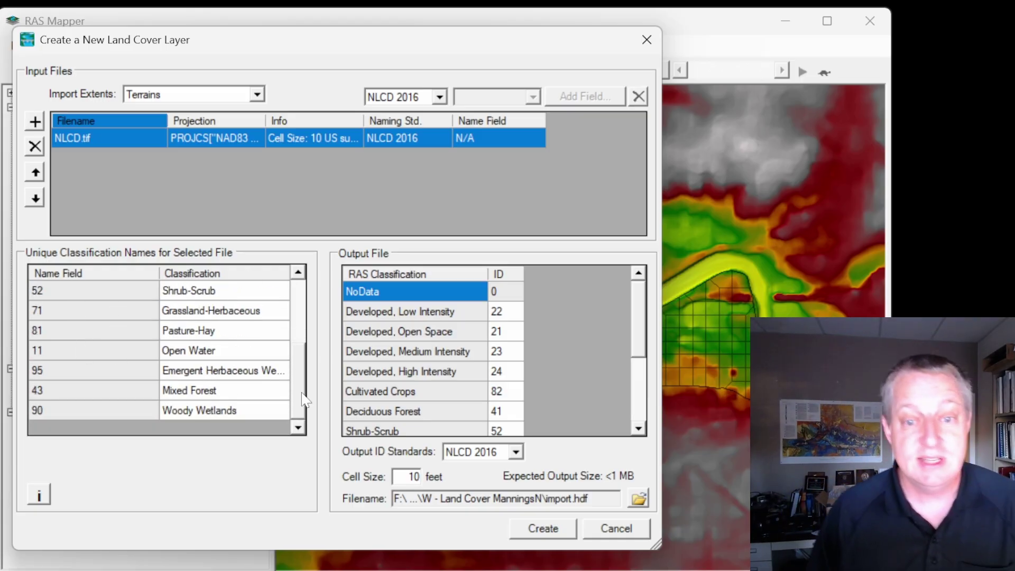
left_click(249, 351)
left_click(248, 350)
left_click(248, 351)
key("ctrl+a")
type("S")
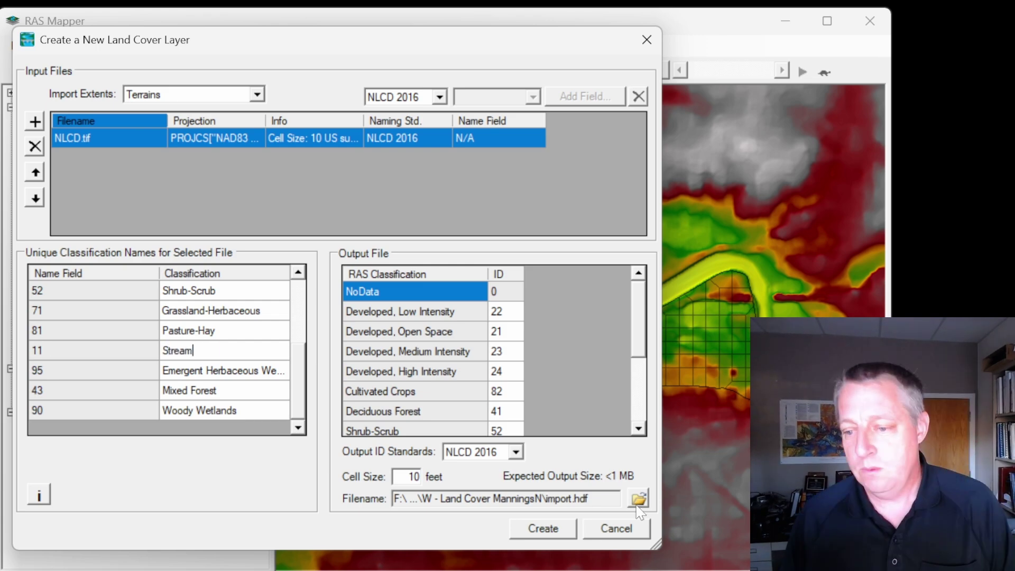
key("Return")
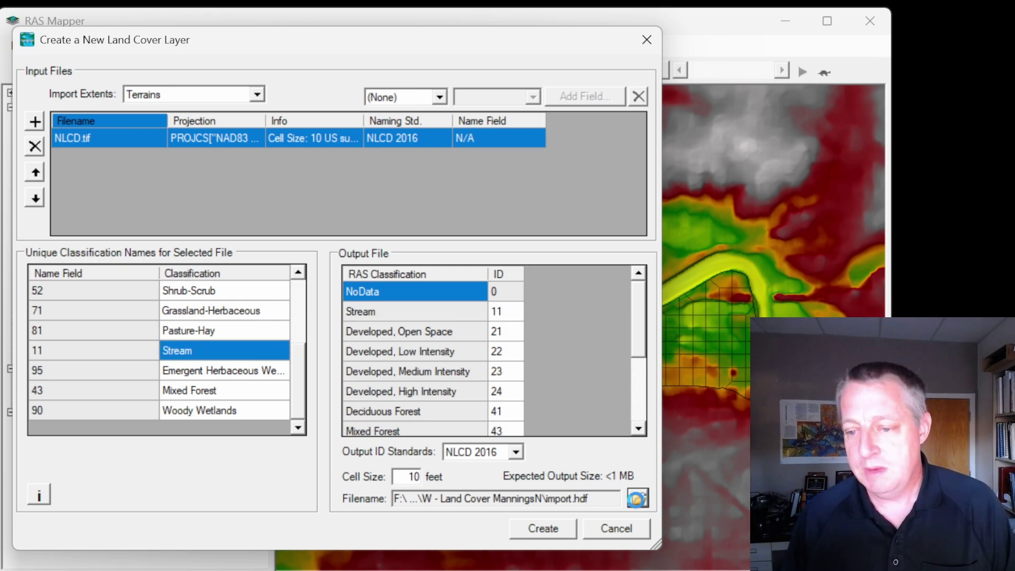
Step: Create the import land cover layer and make it Manning's n for Initial Mesh and With Channel
left_click(543, 528)
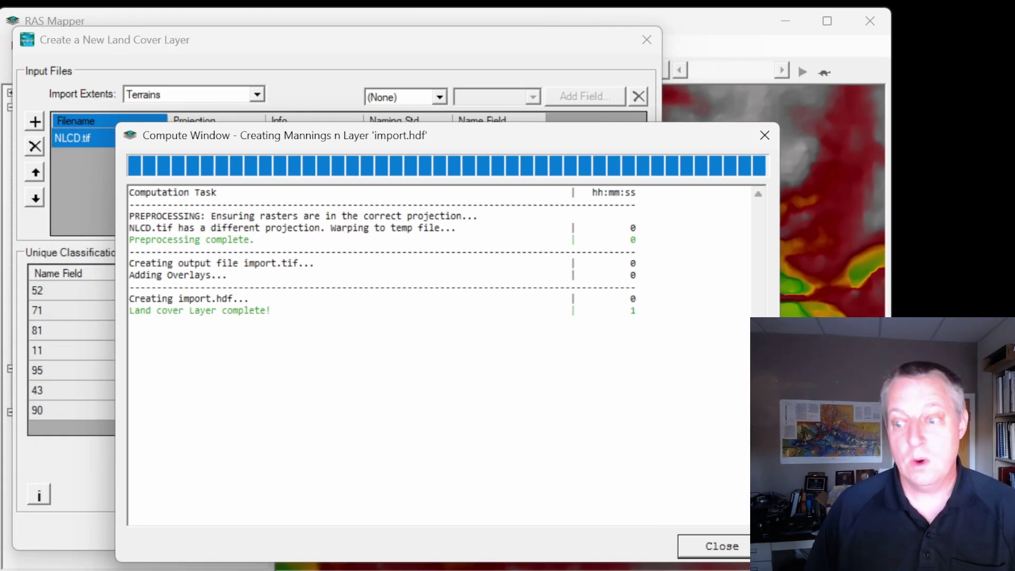
left_click(739, 548)
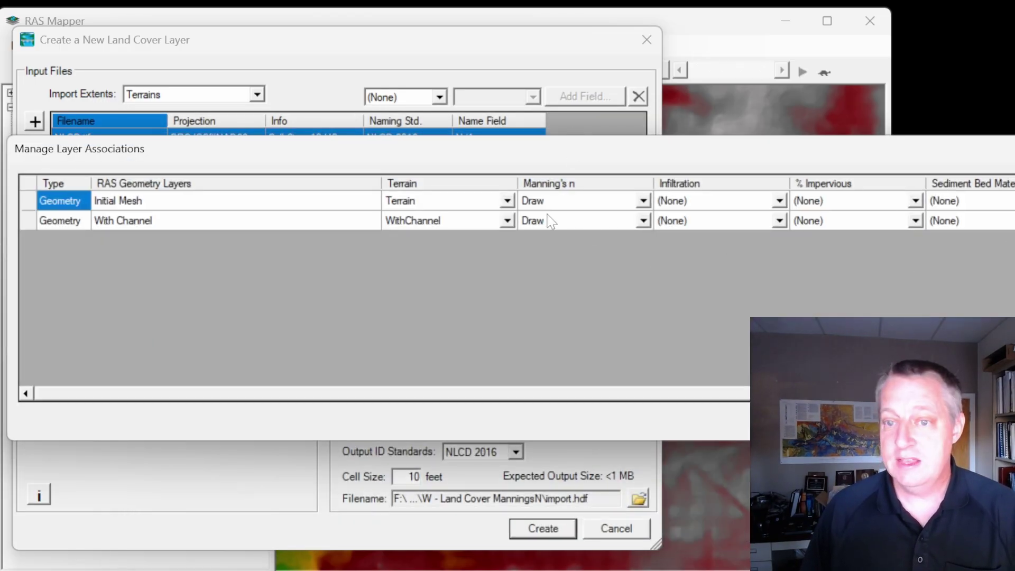
left_click(643, 201)
left_click(595, 251)
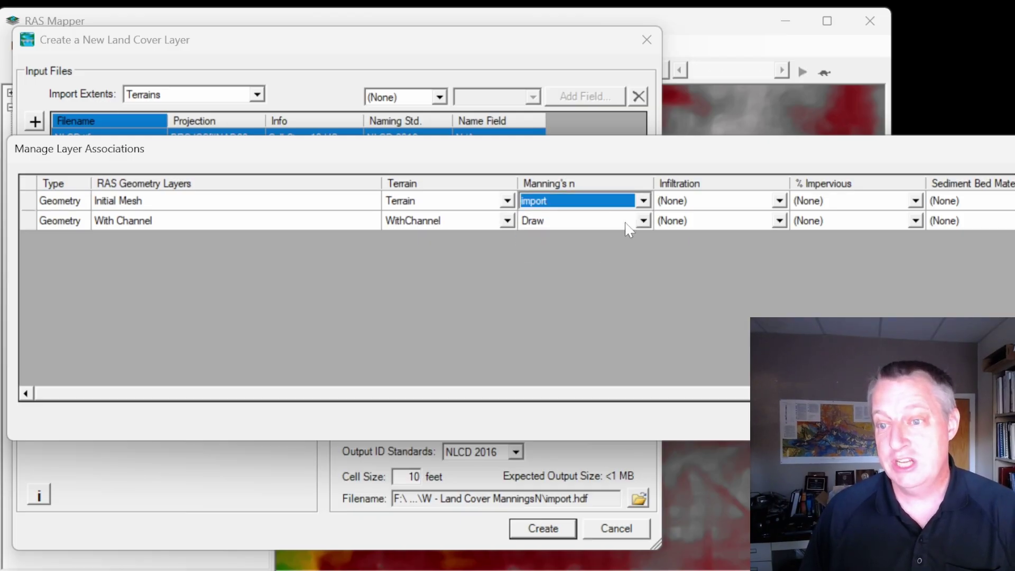
left_click(643, 221)
left_click(592, 271)
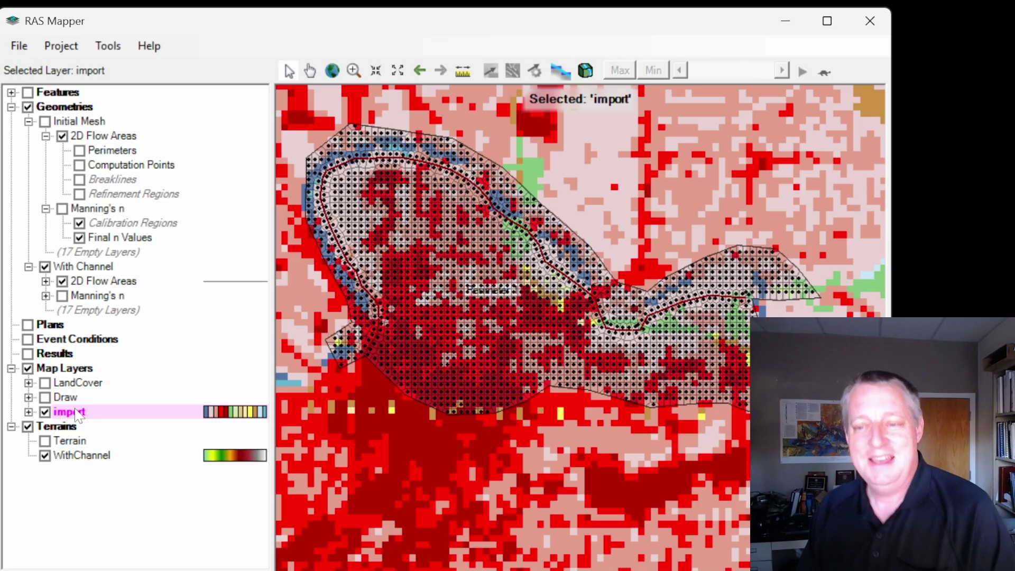
Step: Colour the import layer's Stream class blue and lower the layer's opacity to about 33%
right_click(76, 411)
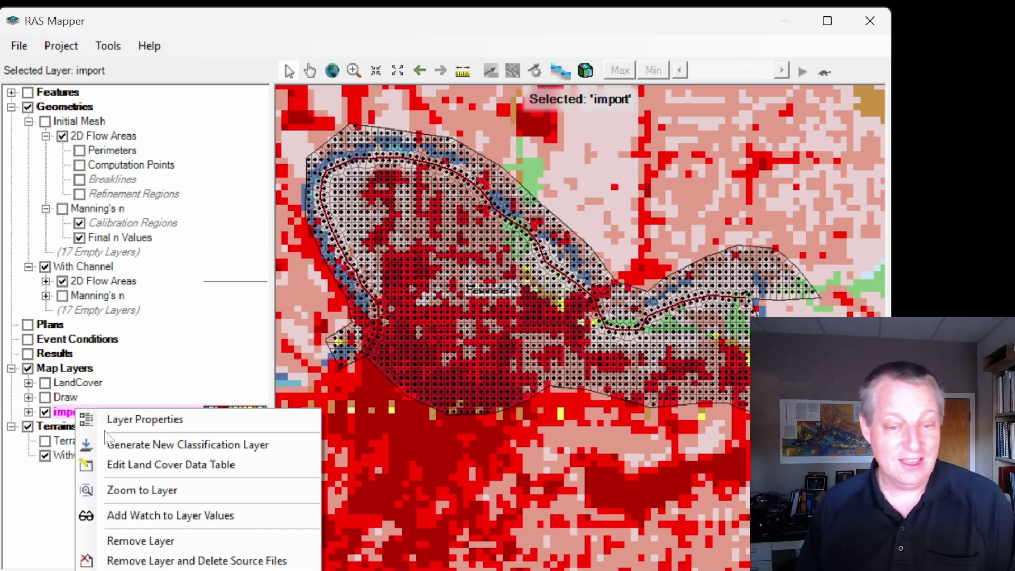
left_click(153, 423)
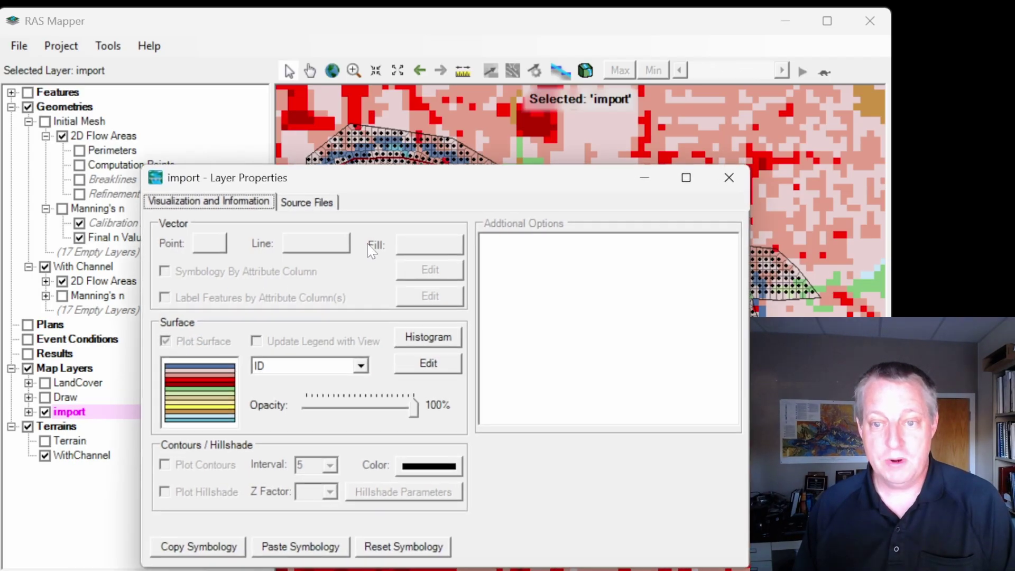
left_click(372, 262)
double_click(397, 333)
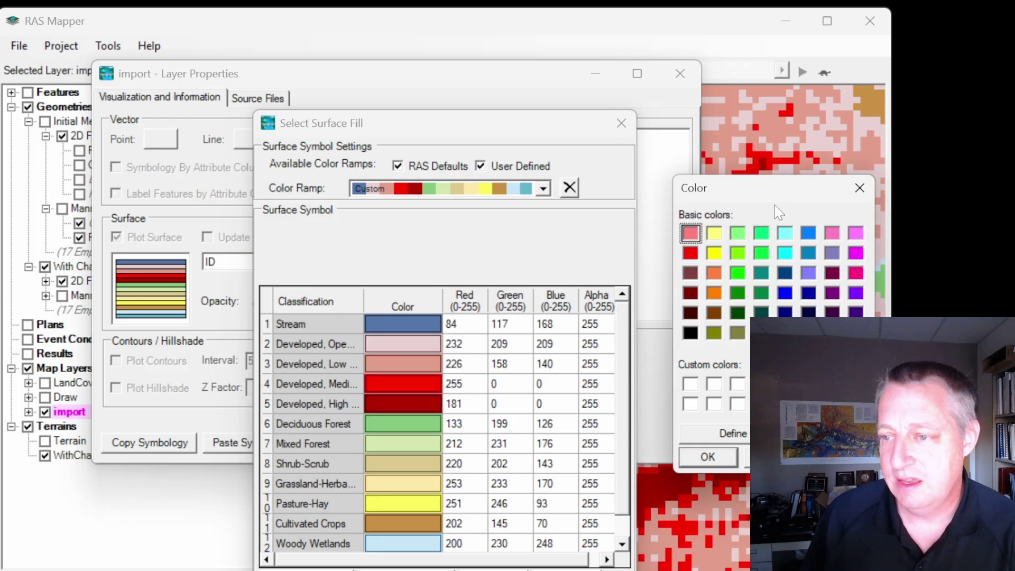
left_click(785, 293)
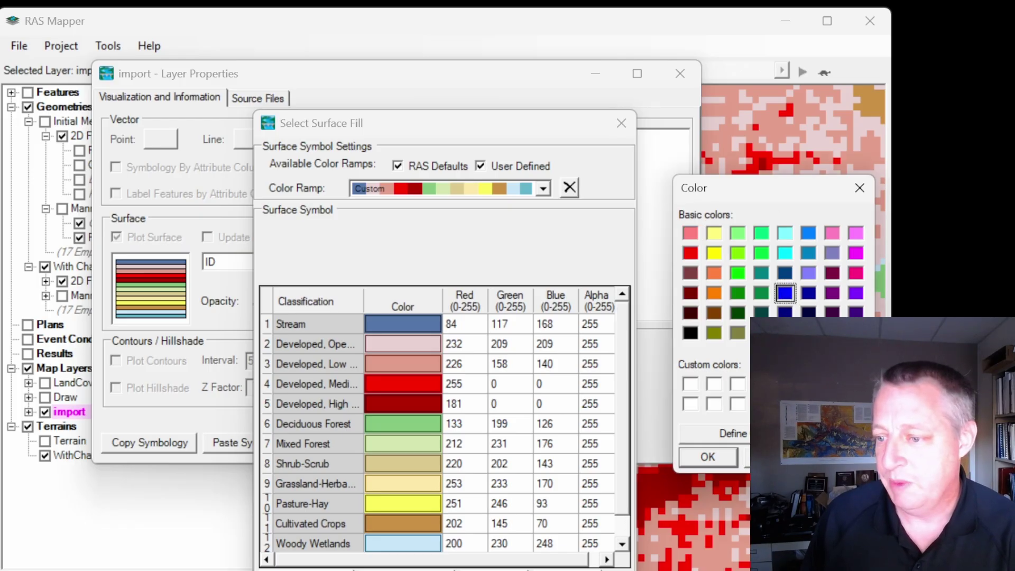
left_click(709, 457)
key("Return")
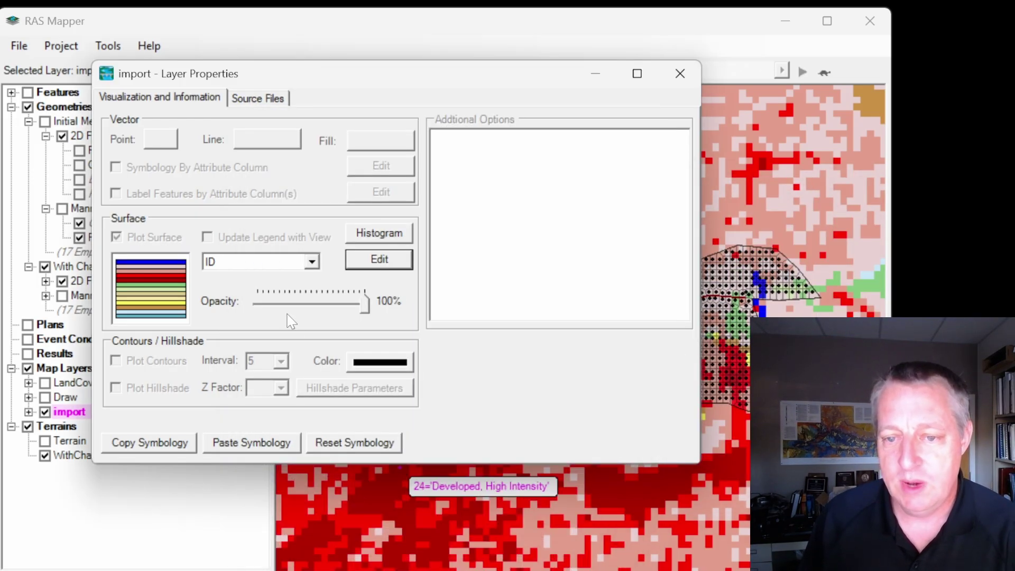
left_click_drag(365, 304, 313, 311)
left_click(680, 73)
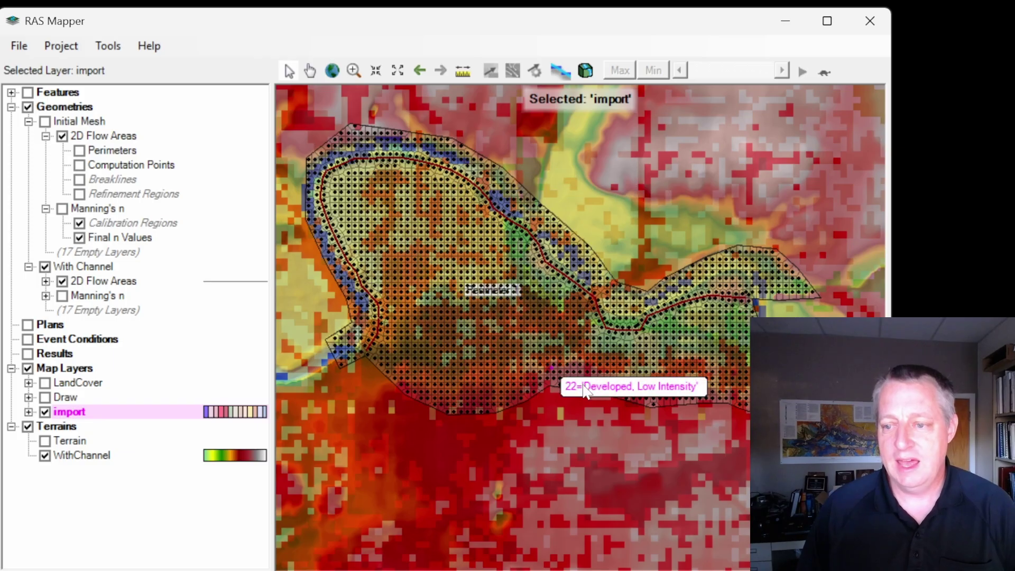
Step: Open the import layer's classification parameters table and enter Stream's Manning's n
right_click(68, 412)
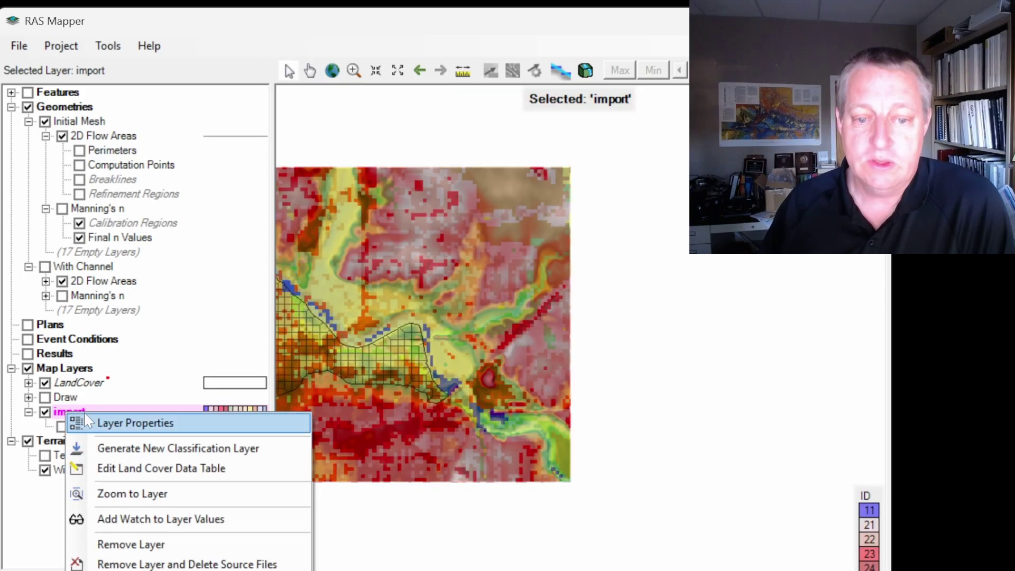
left_click(162, 468)
left_click(399, 288)
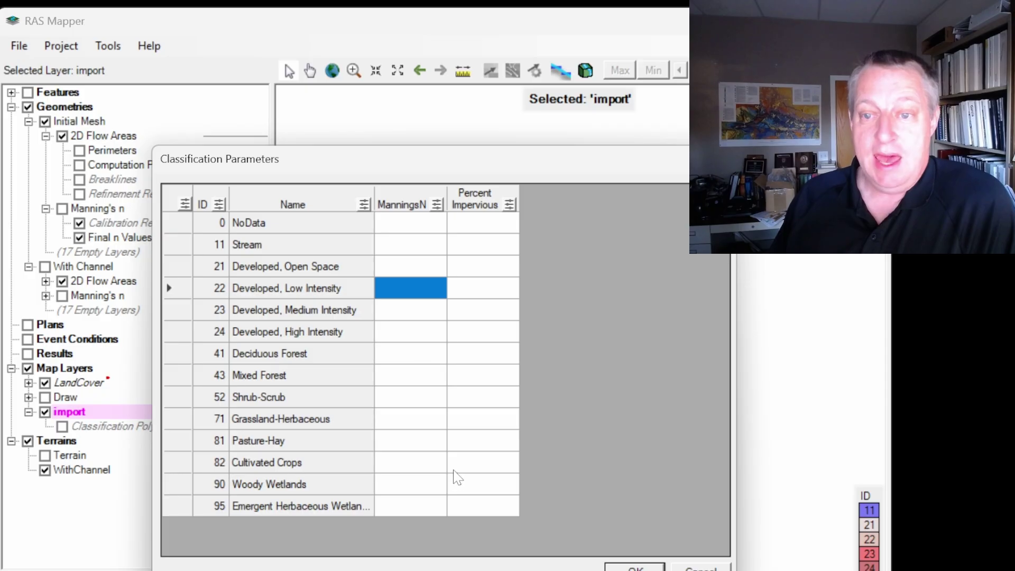
left_click(425, 239)
type("0.035")
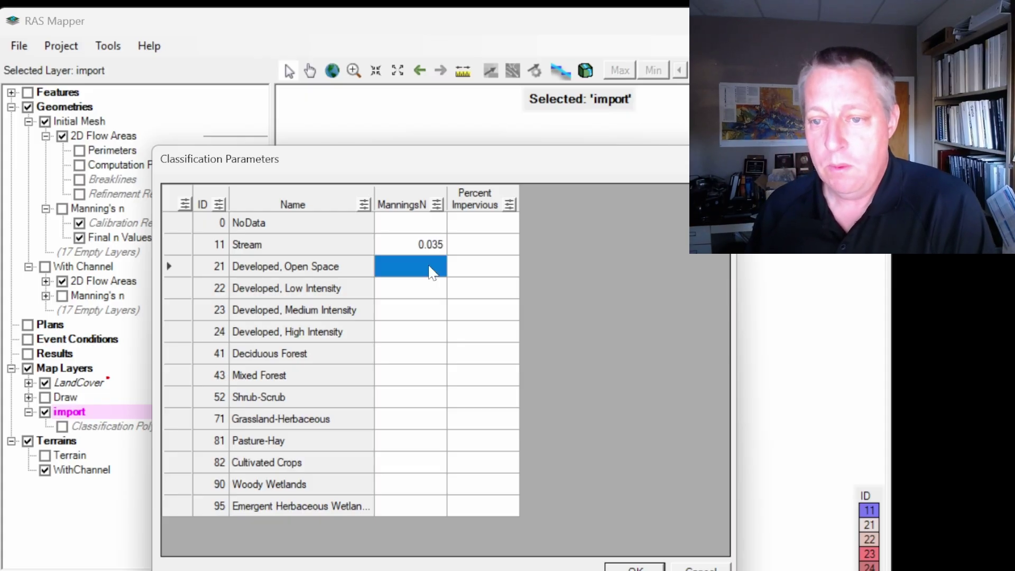
type("0.05")
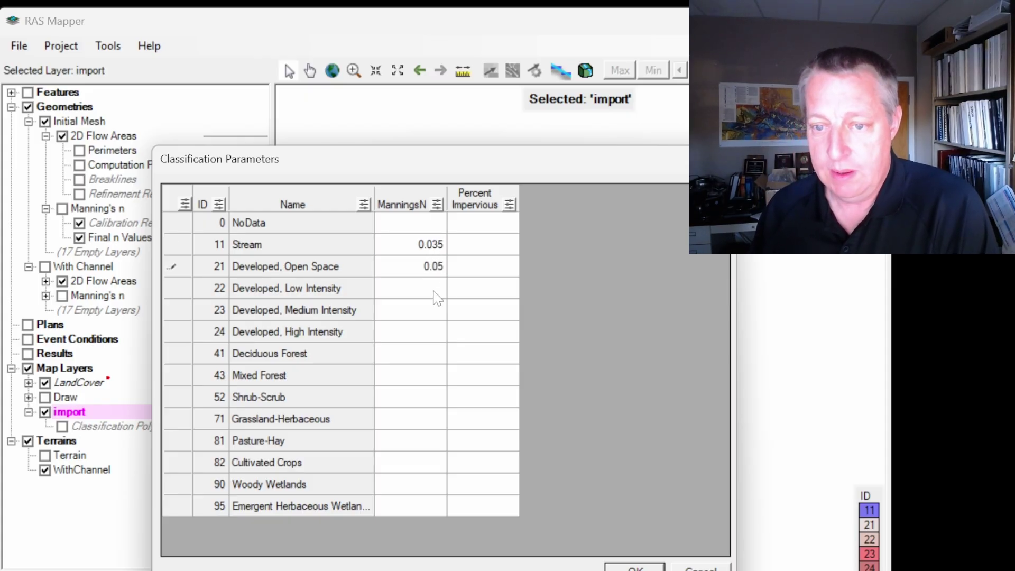
Step: Enter Manning's n for the Developed classes, with 0.07 for Medium and 0.08 for High Intensity
left_click(433, 290)
type("0.06")
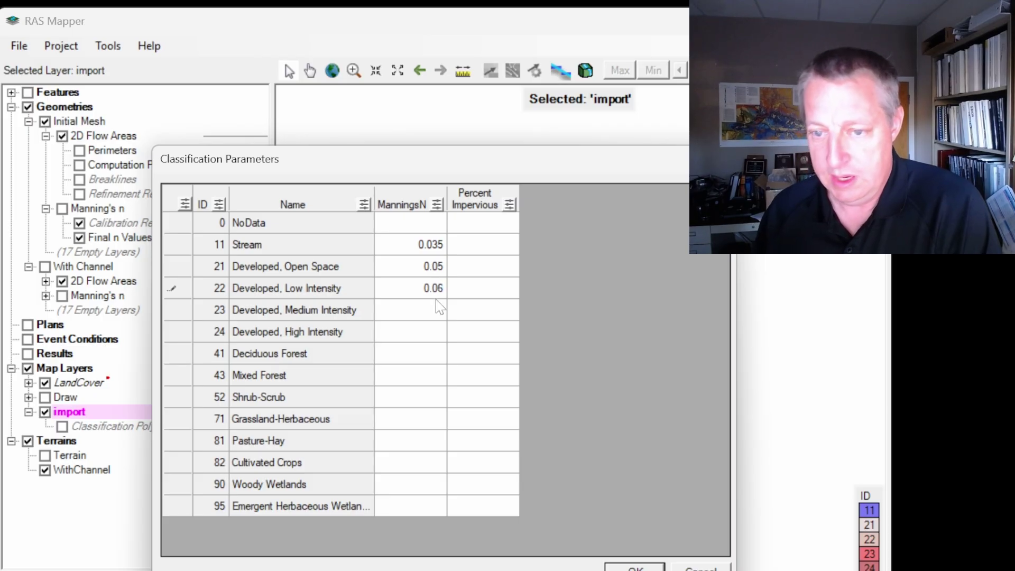
left_click(437, 301)
type("0.07")
left_click(437, 328)
type("0")
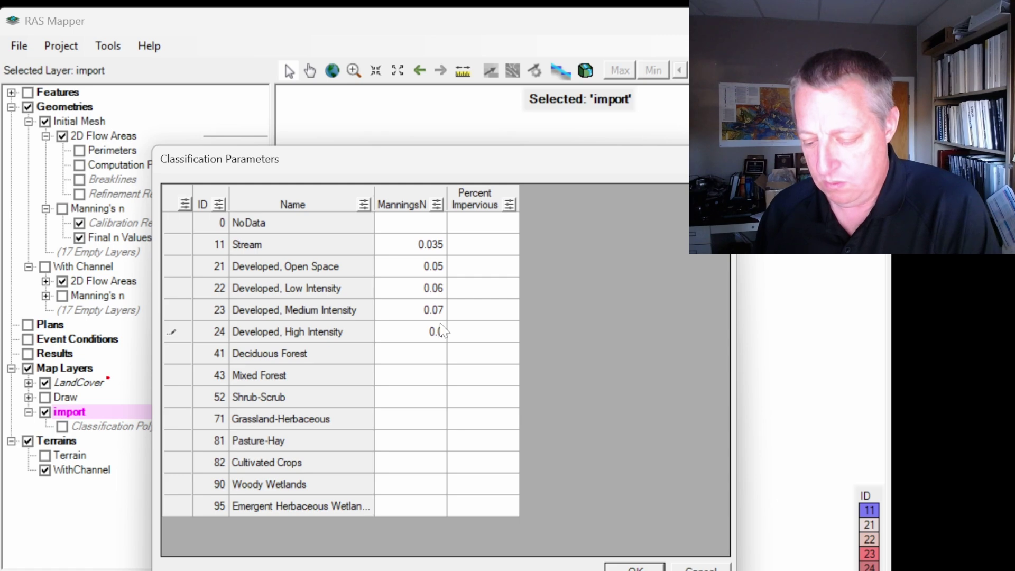
type(".08")
Step: Enter Manning's n for Deciduous Forest, Mixed Forest and Emergent Herbaceous Wetlands (0.06)
left_click(428, 351)
type("0.08")
left_click(437, 375)
type("0.07")
left_click(433, 509)
type("0.06")
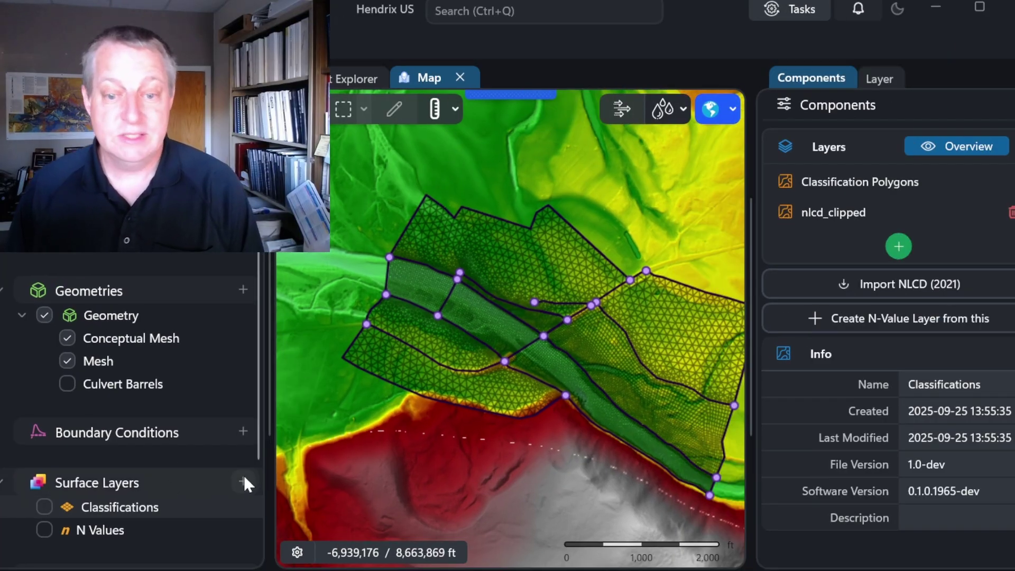
Step: Add a classification layer named nvalue, import 2021 NLCD land cover into it and display it
left_click(242, 479)
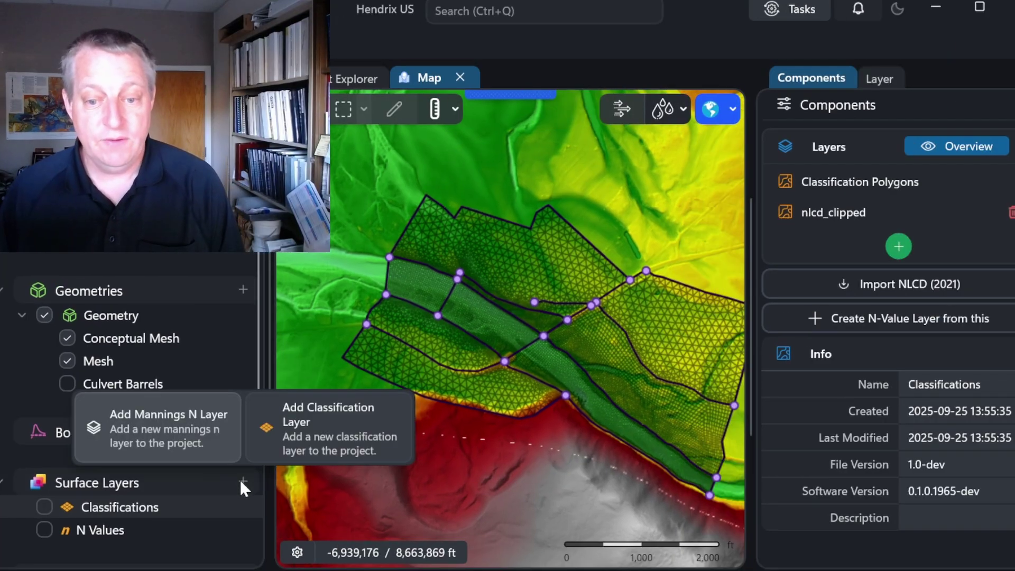
left_click(288, 430)
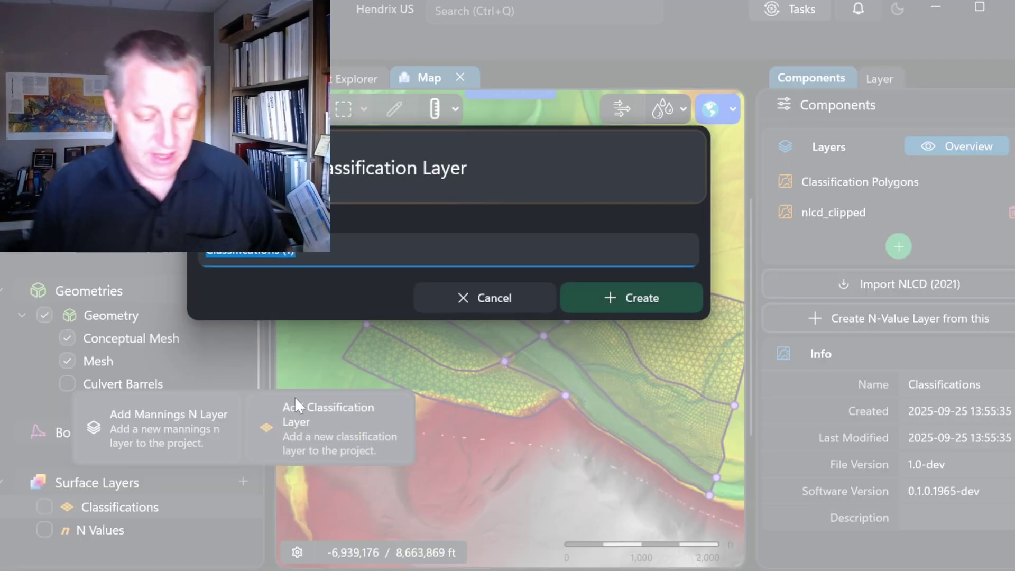
type("nvalue")
key("Return")
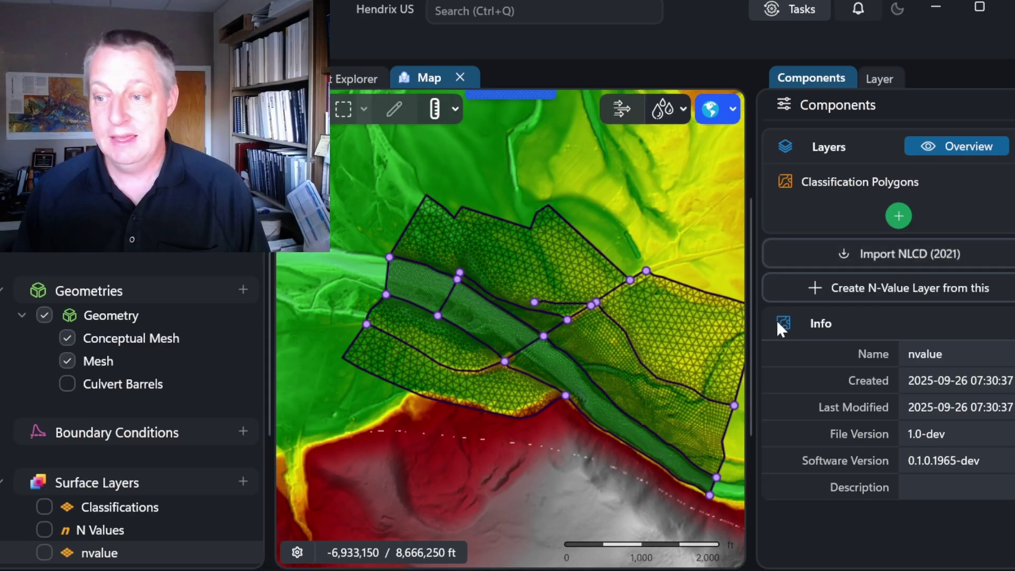
left_click_drag(611, 459, 573, 459)
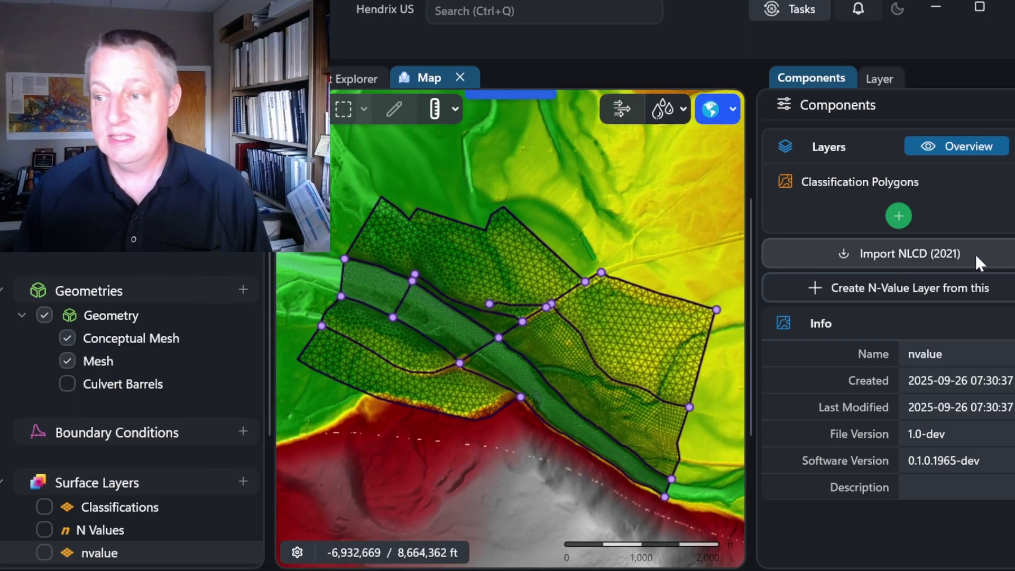
left_click(975, 253)
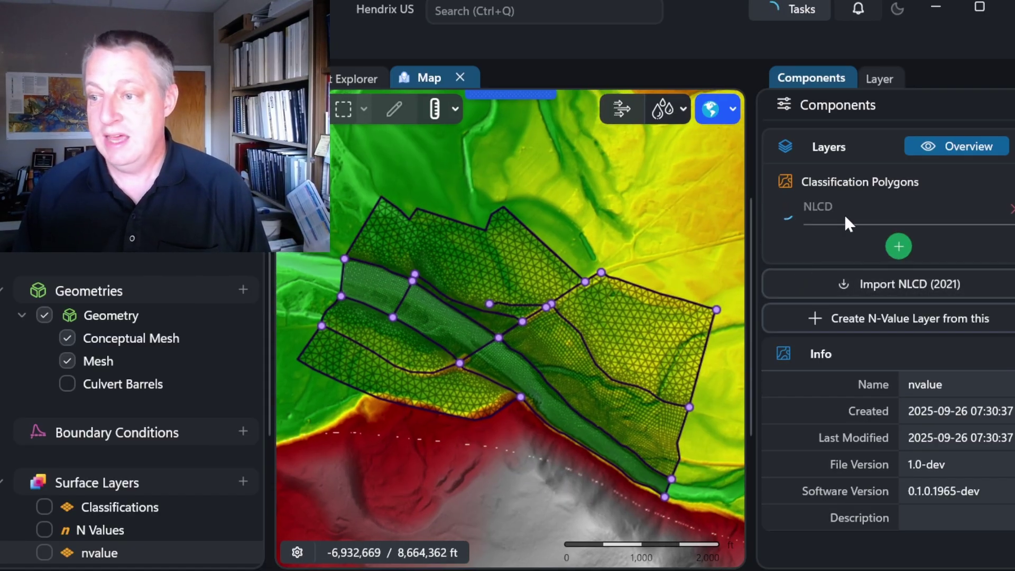
left_click(845, 214)
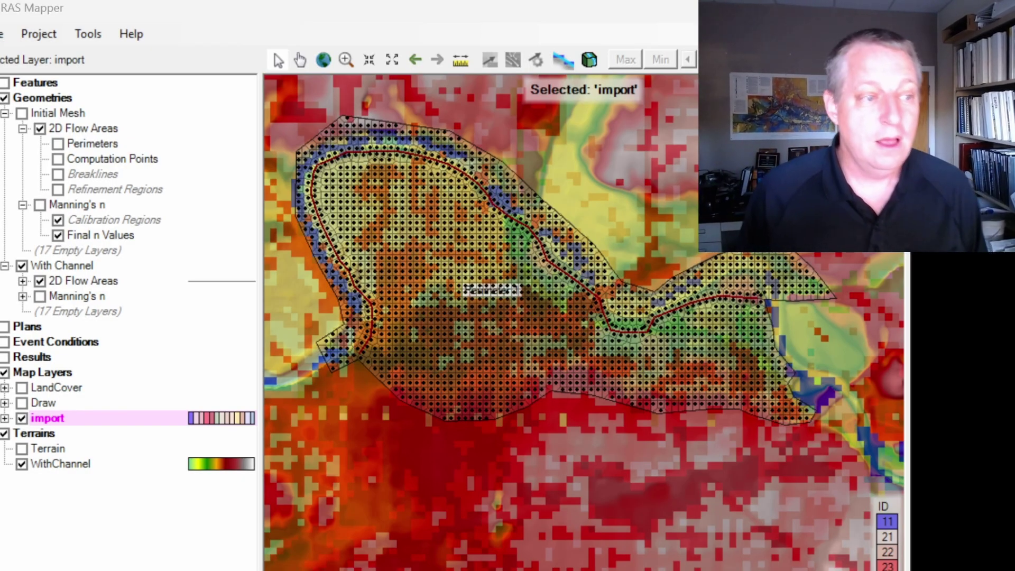
Step: Expand the import layer and make its Classification Polygons sublayer the active layer
mouse_move(406, 318)
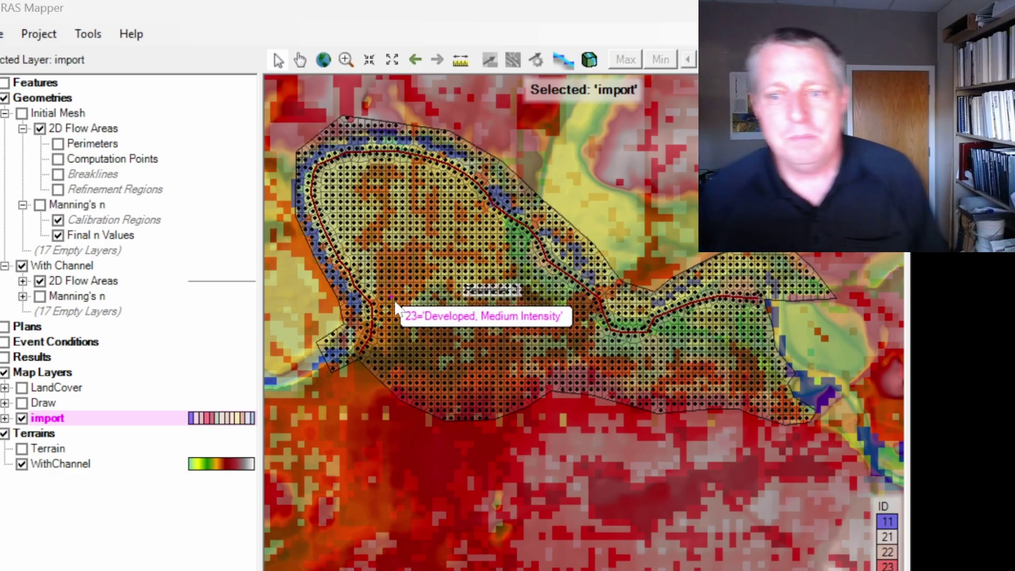
mouse_move(328, 350)
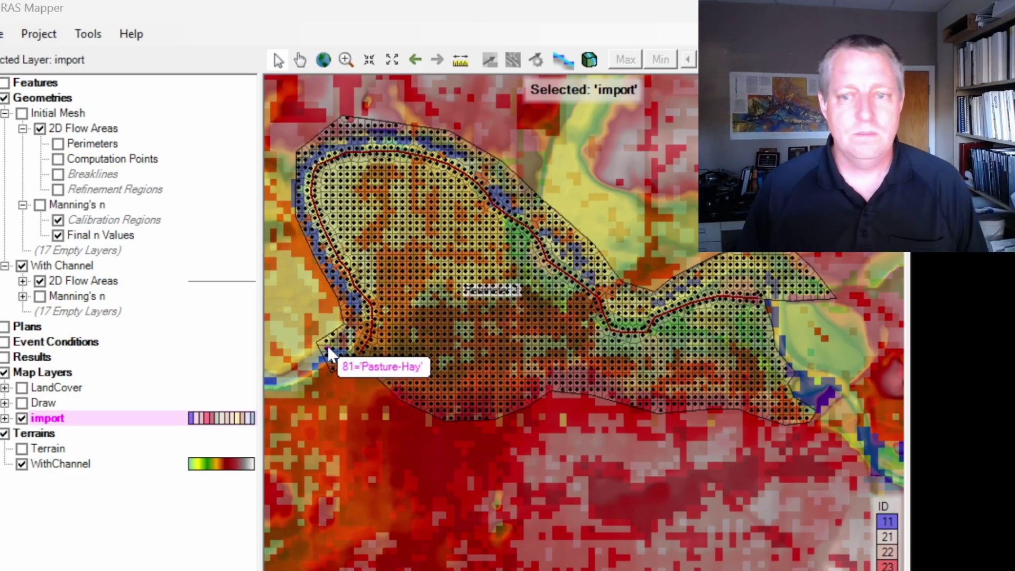
scroll(322, 186, "up", 3)
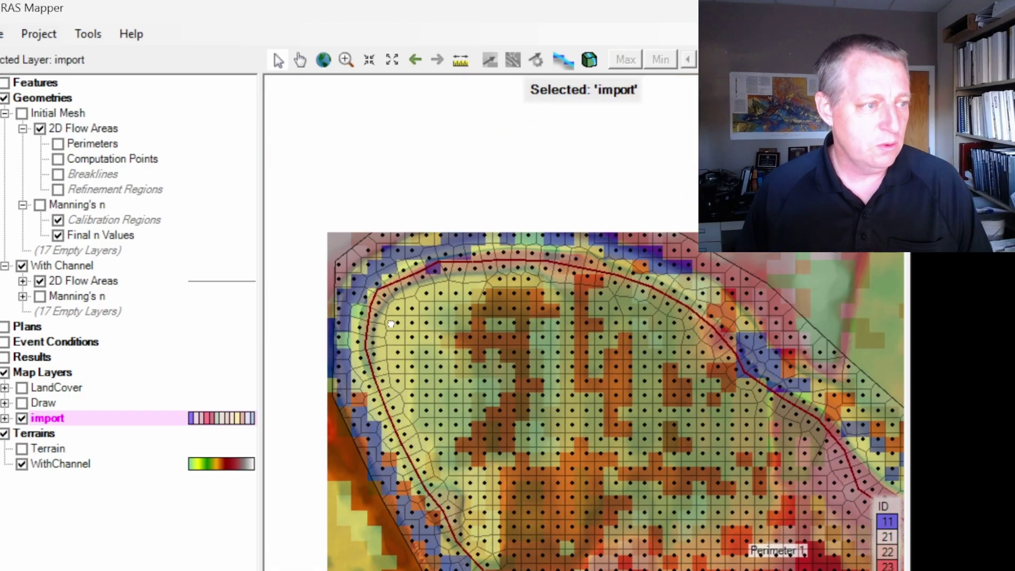
scroll(446, 375, "down", 3)
scroll(494, 353, "up", 2)
mouse_move(484, 261)
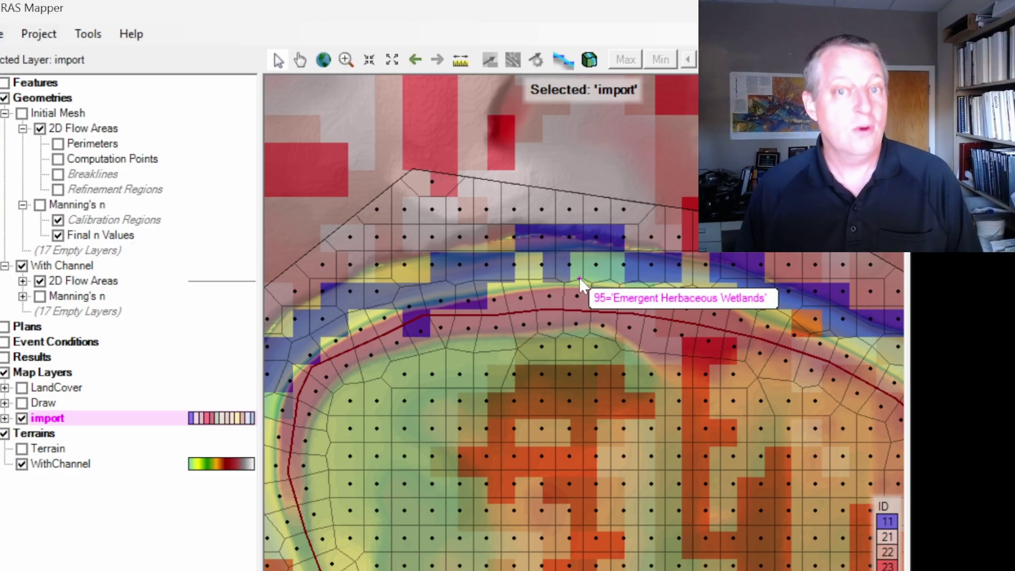
left_click(4, 418)
left_click(50, 434)
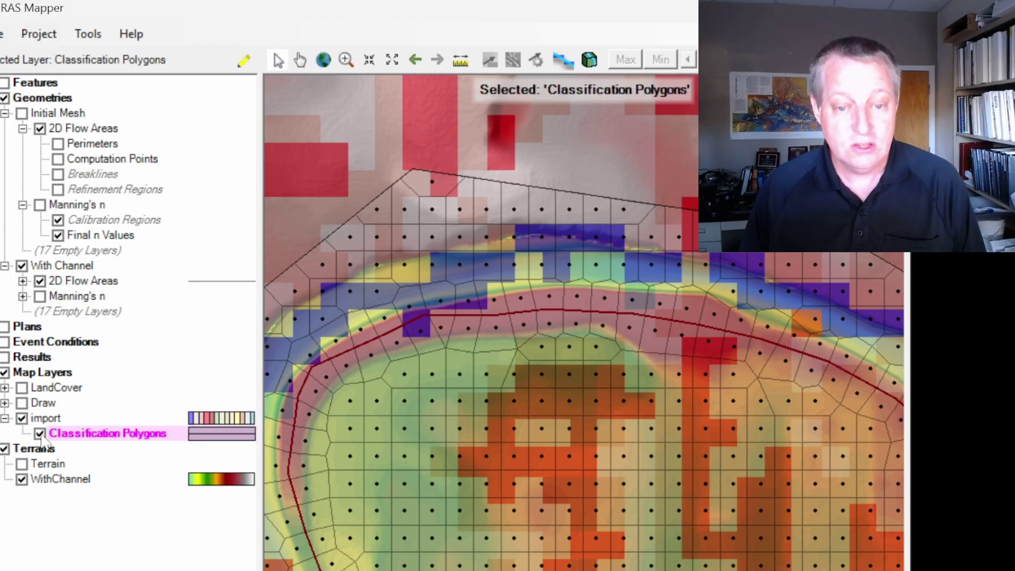
scroll(596, 353, "down", 2)
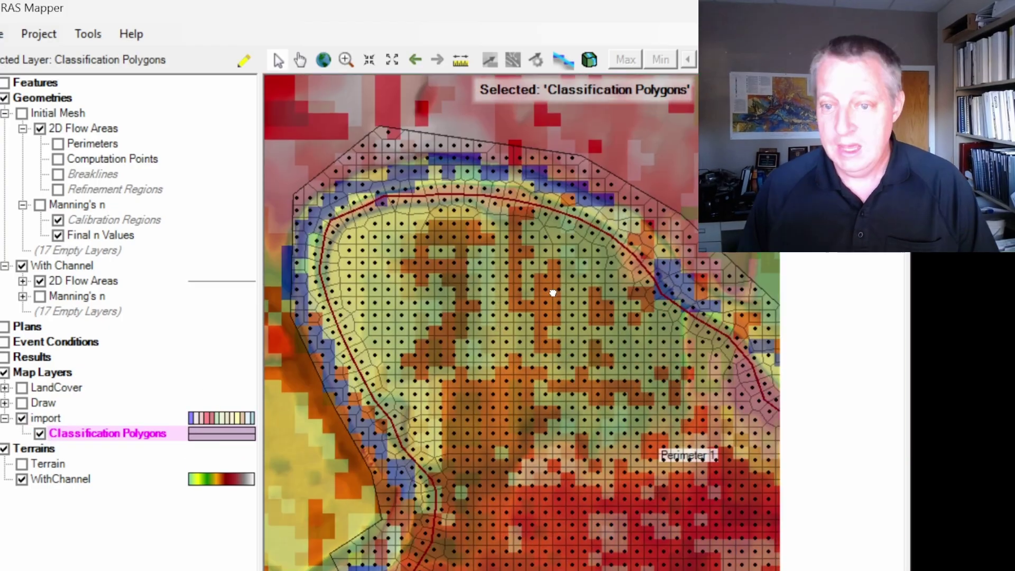
scroll(548, 291, "up", 3)
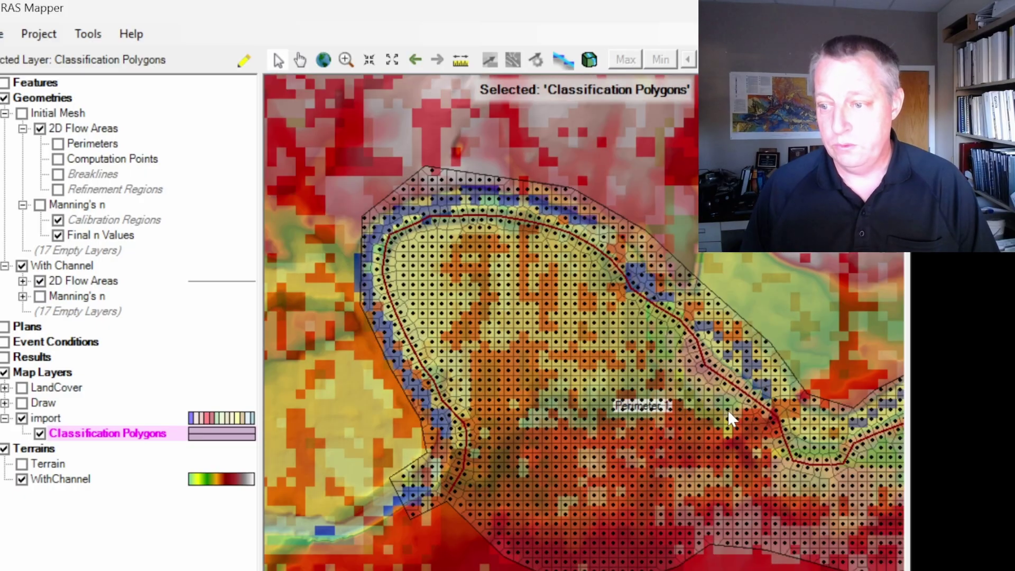
left_click_drag(730, 418, 626, 450)
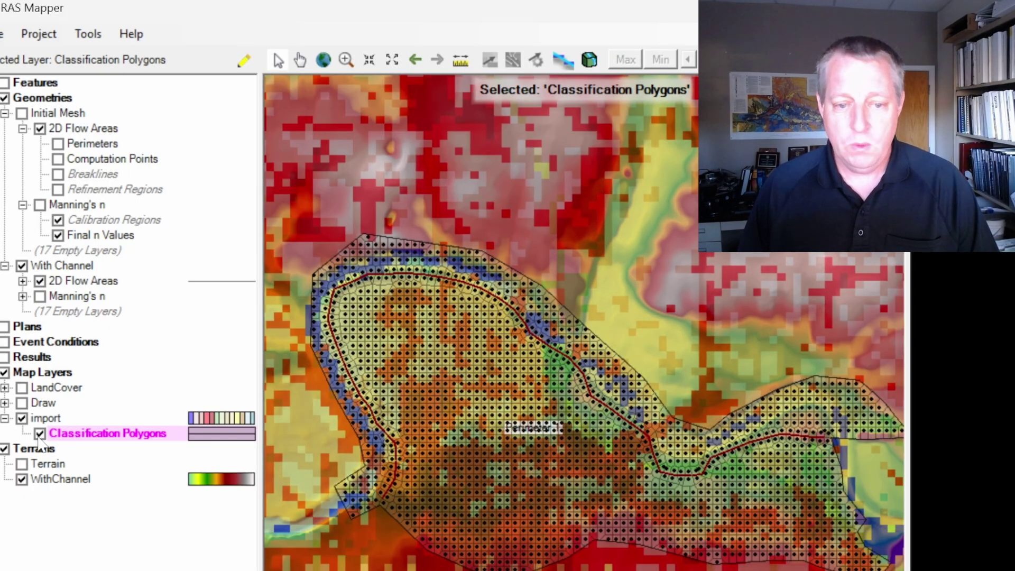
Step: Hide the import raster and start tracing the channel polygon along the river banks
left_click(21, 418)
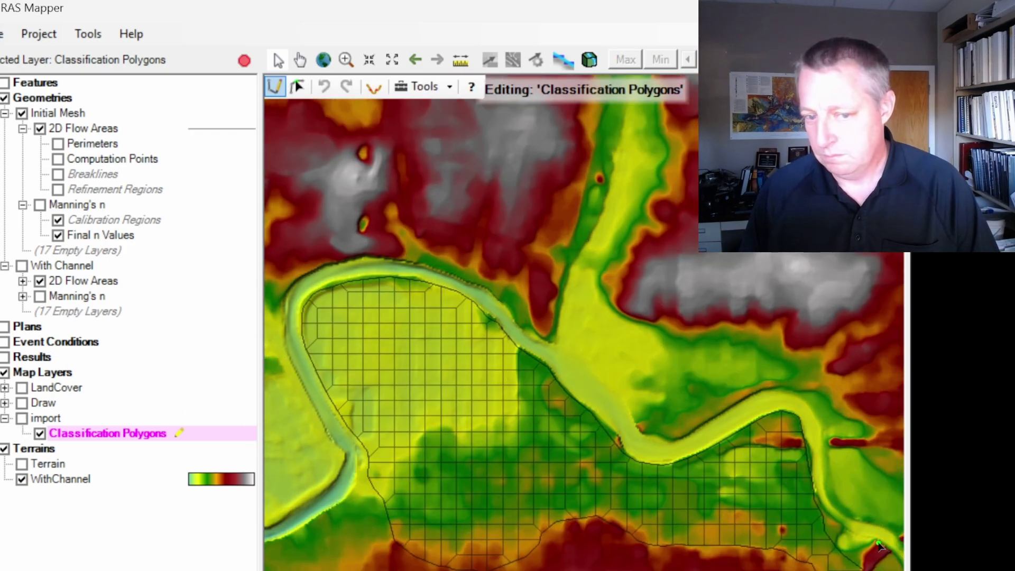
left_click(883, 541)
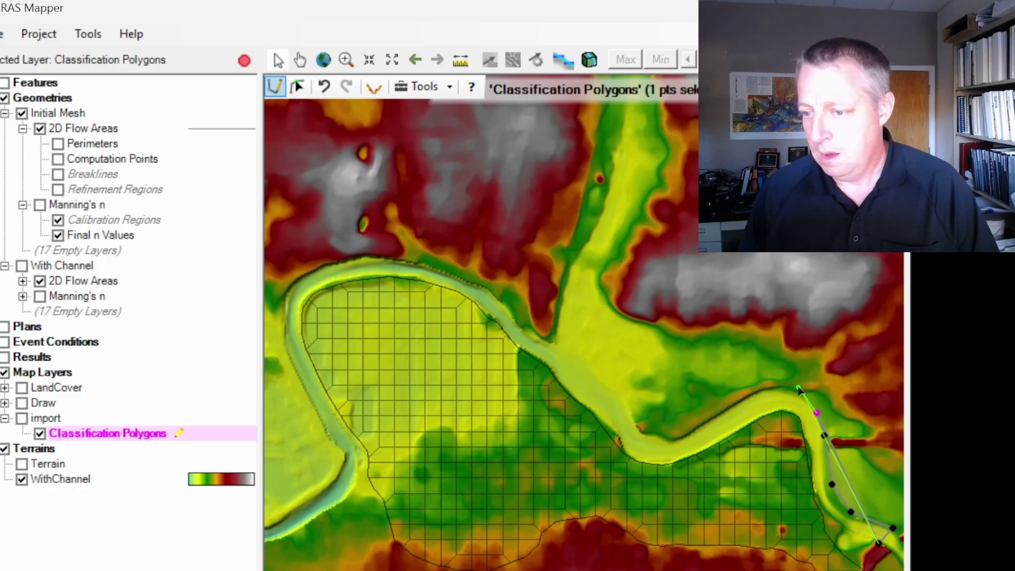
scroll(740, 402, "up", 3)
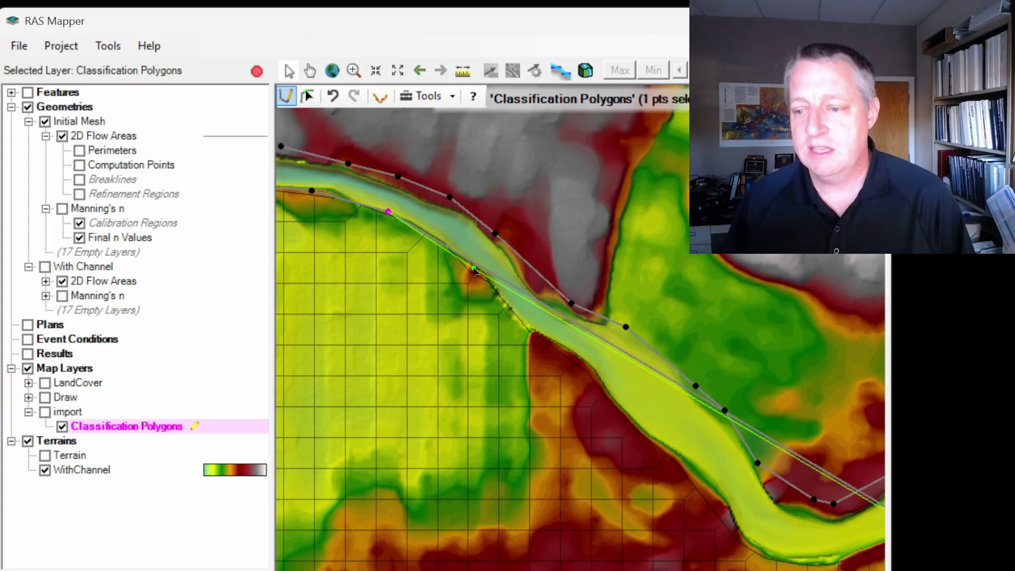
left_click(598, 383)
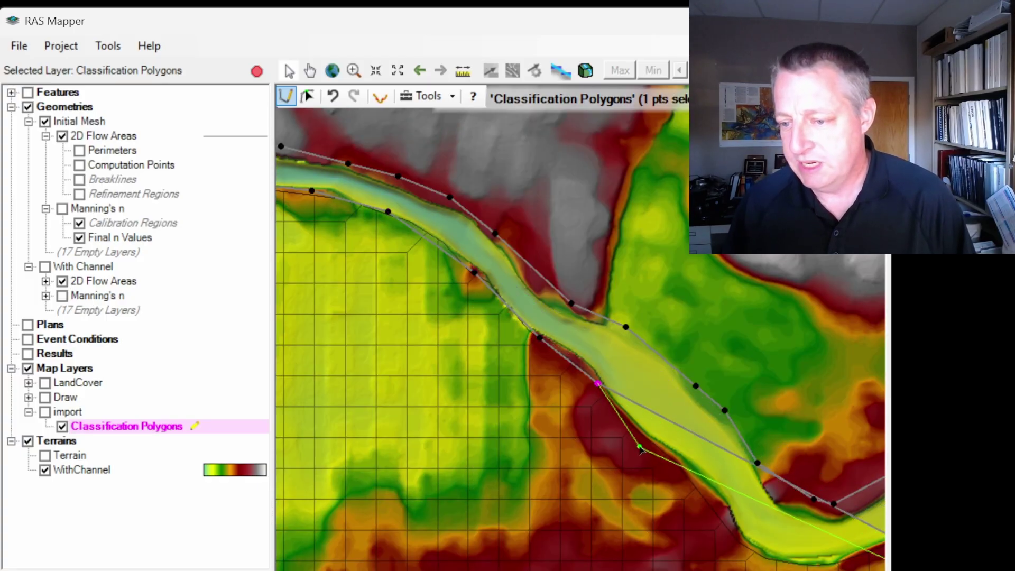
left_click(649, 443)
left_click(691, 473)
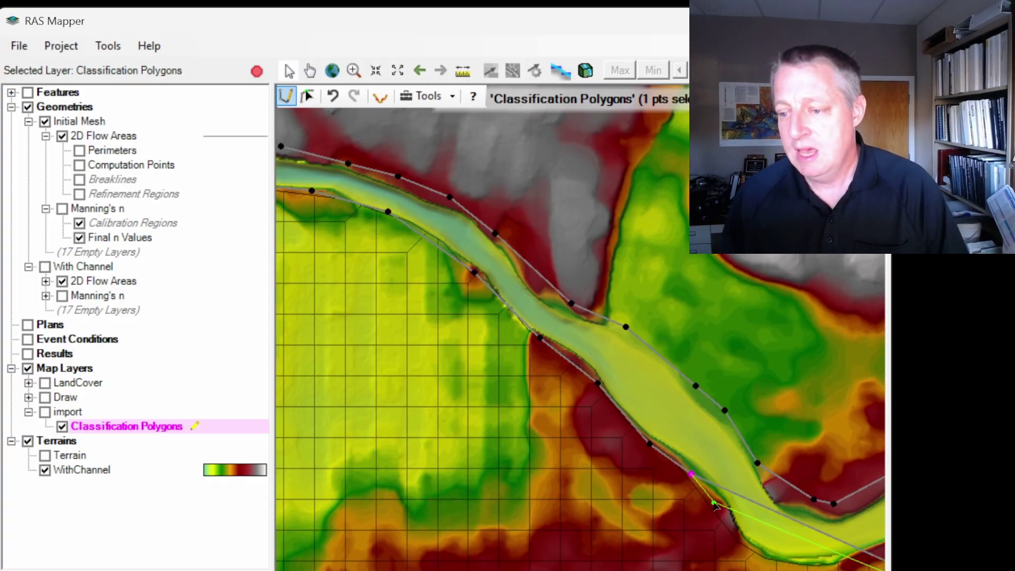
left_click_drag(728, 523, 373, 322)
Step: Continue the channel outline along the river and close the polygon near its start
left_click(392, 360)
left_click(455, 380)
left_click(524, 370)
left_click(587, 334)
left_click(641, 303)
left_click(698, 271)
left_click(718, 275)
left_click(729, 291)
left_click(754, 382)
scroll(657, 408, "down", 3)
scroll(374, 294, "up", 3)
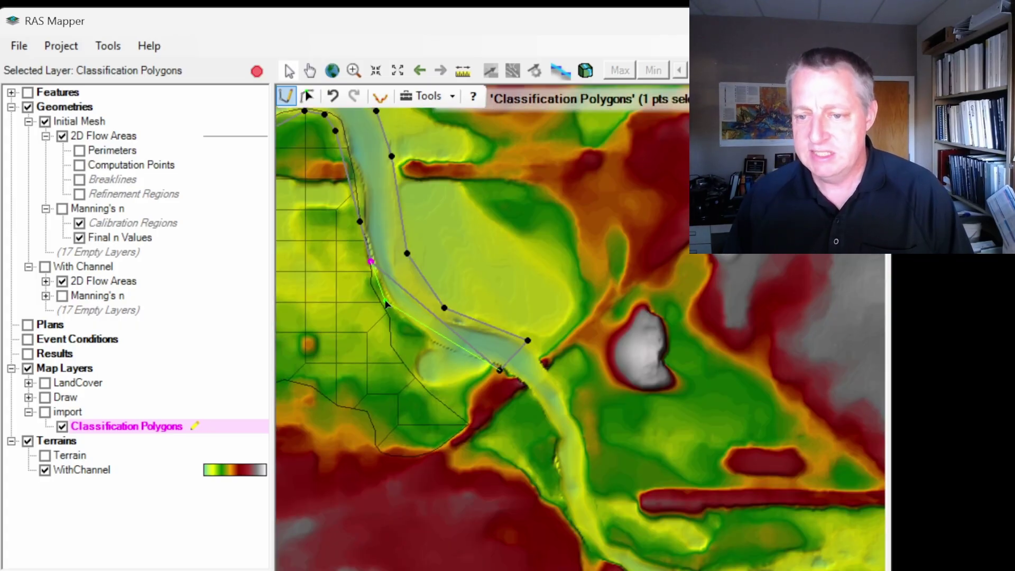
double_click(467, 361)
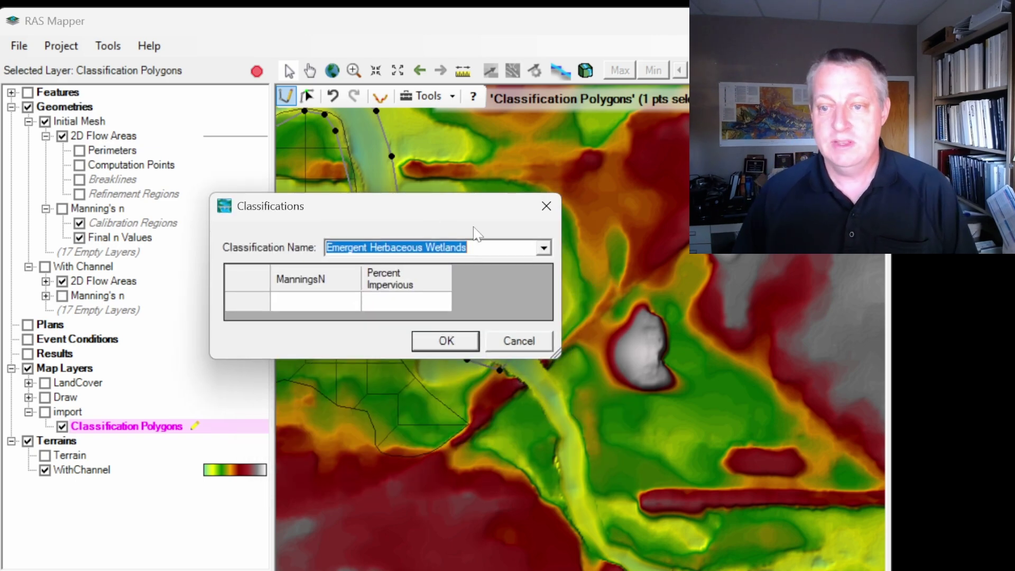
Step: Classify the new channel polygon as Stream
left_click(544, 248)
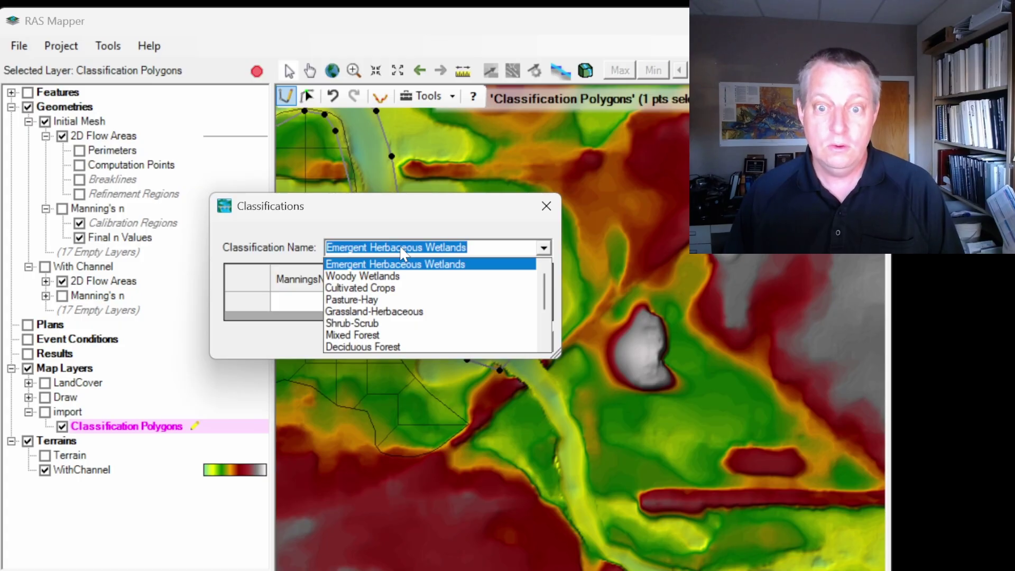
scroll(402, 288, "down", 2)
left_click(370, 333)
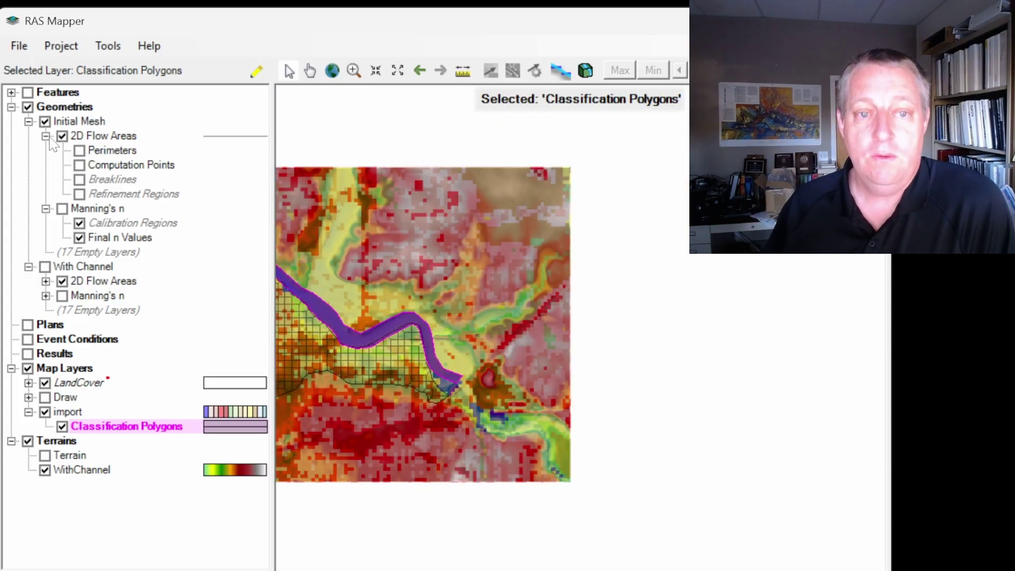
Step: Check the Classification Polygons properties, then view the Final n Values grid along the river
double_click(46, 136)
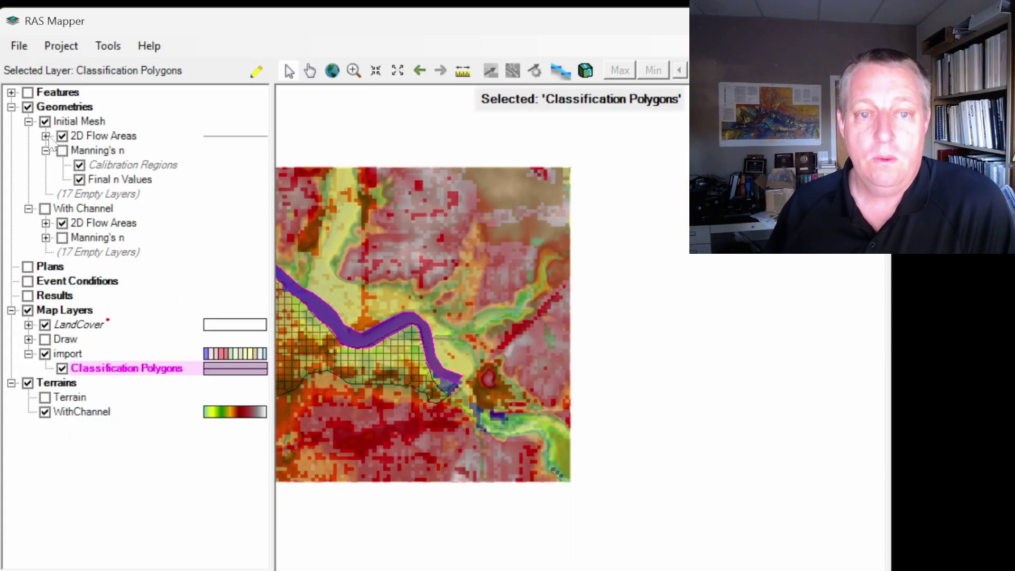
key("Escape")
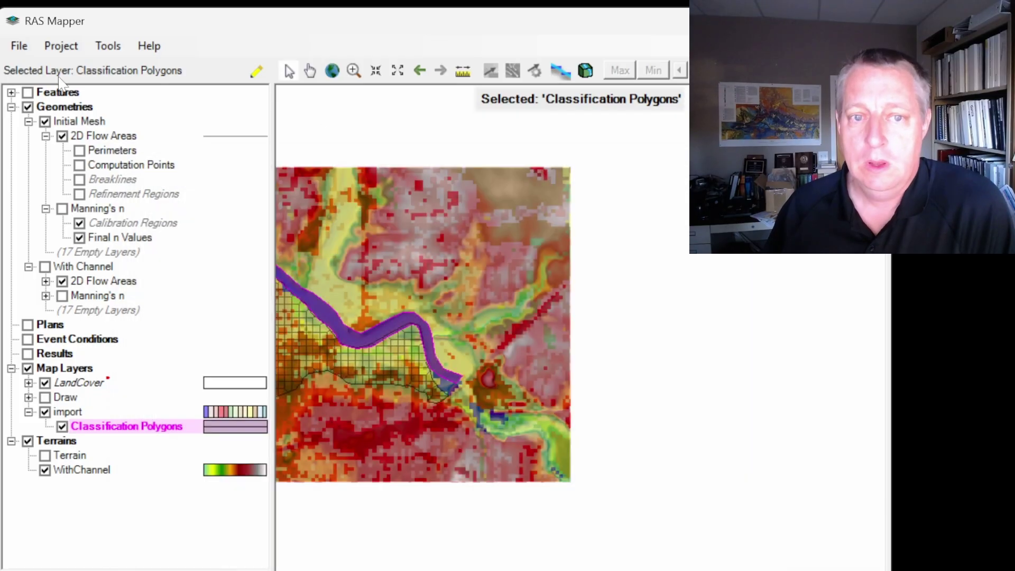
left_click(46, 137)
left_click(122, 179)
scroll(565, 381, "up", 3)
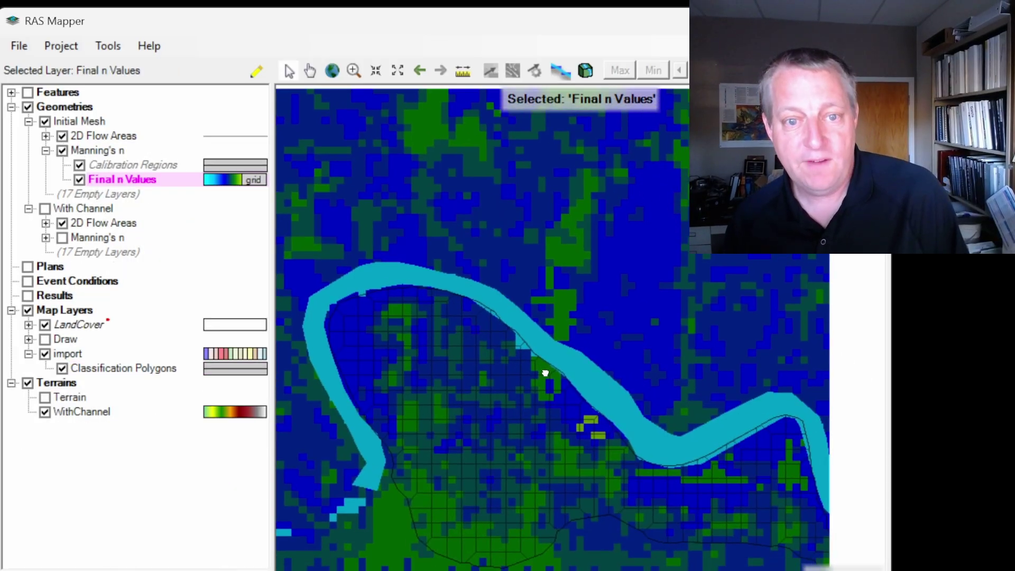
left_click_drag(545, 373, 512, 340)
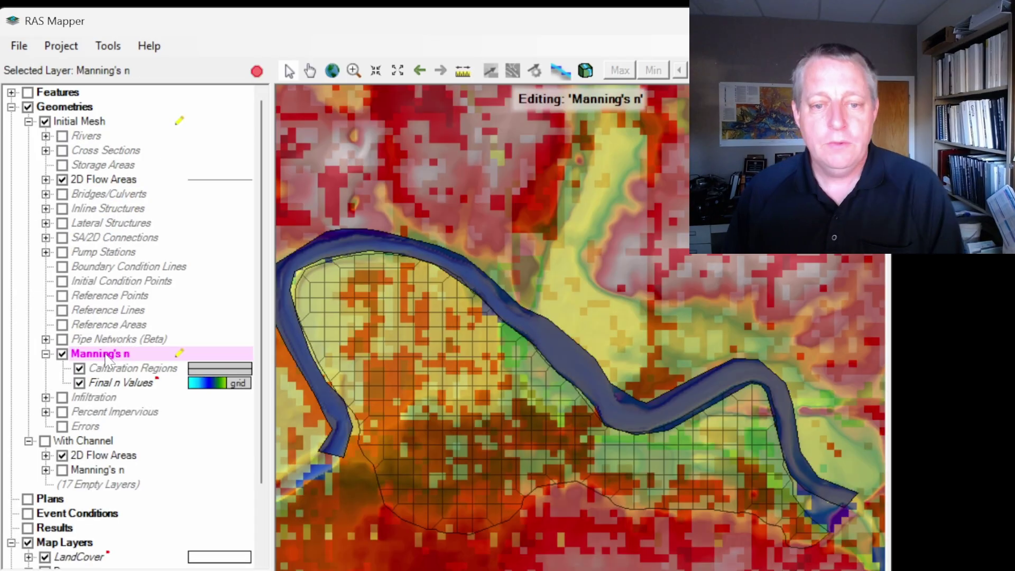
Step: Set base override n to 0.06 for Developed, High Intensity and Deciduous Forest
right_click(103, 353)
left_click(142, 385)
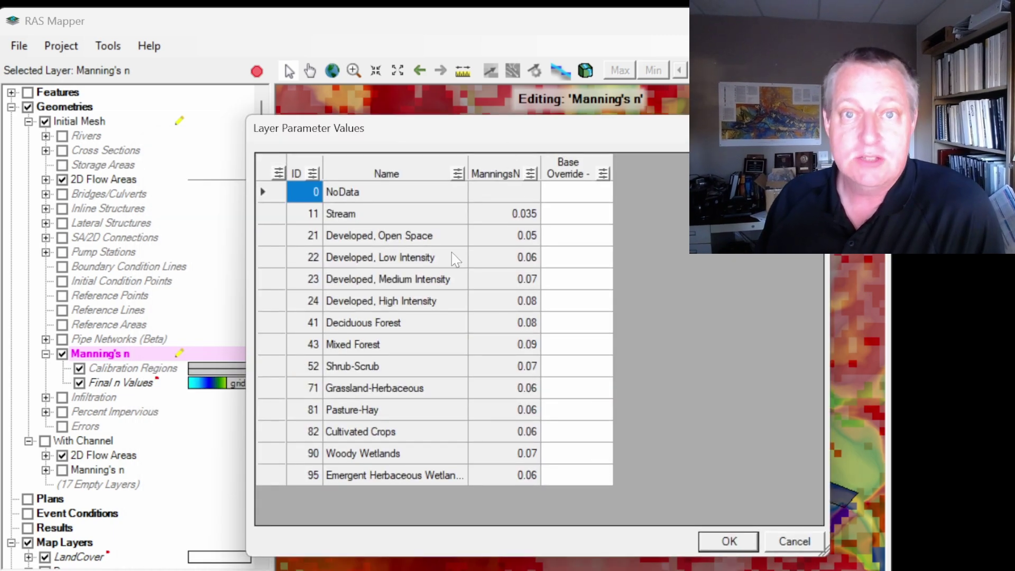
left_click(557, 301)
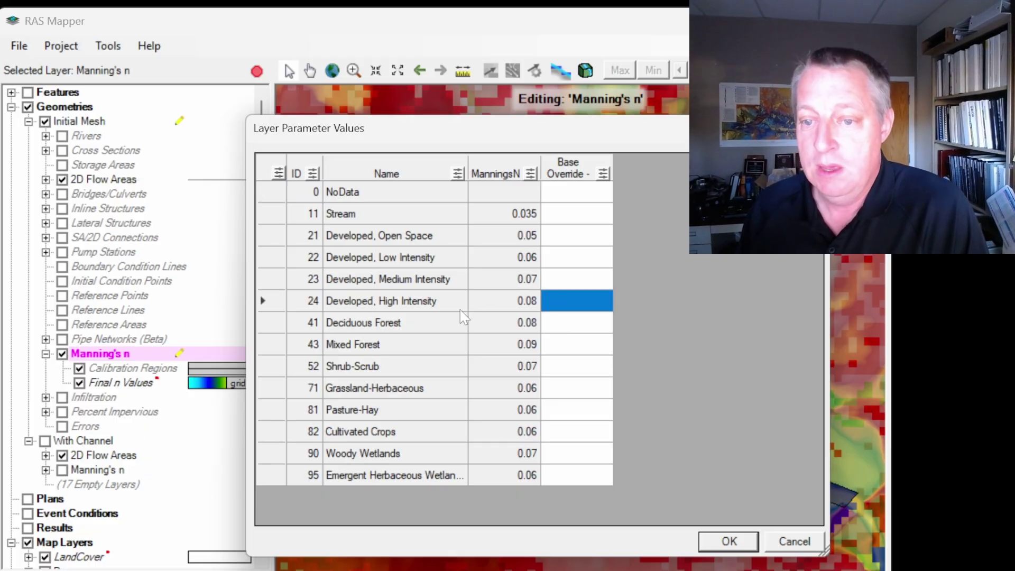
type("0.06")
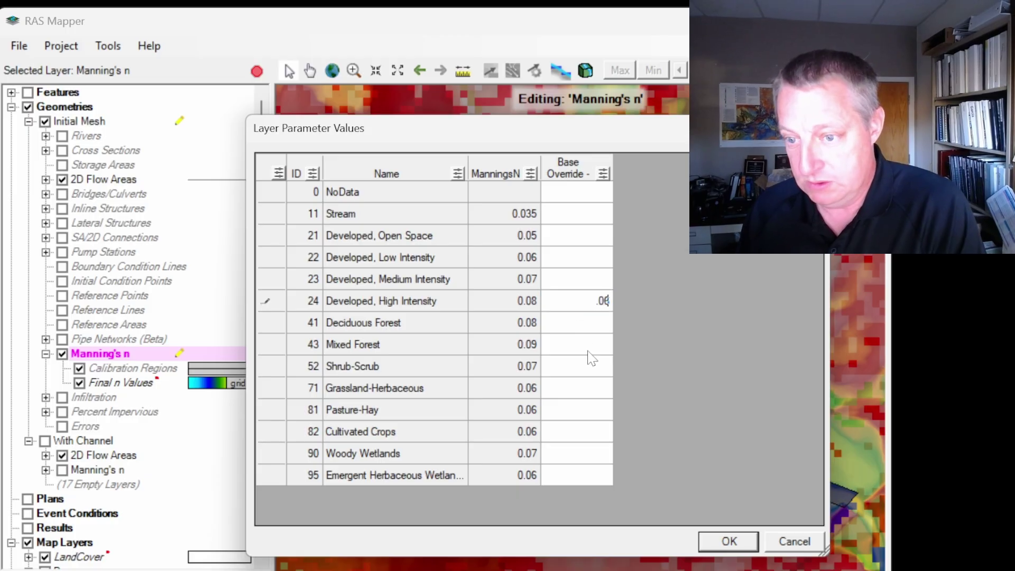
left_click(574, 324)
left_click(575, 324)
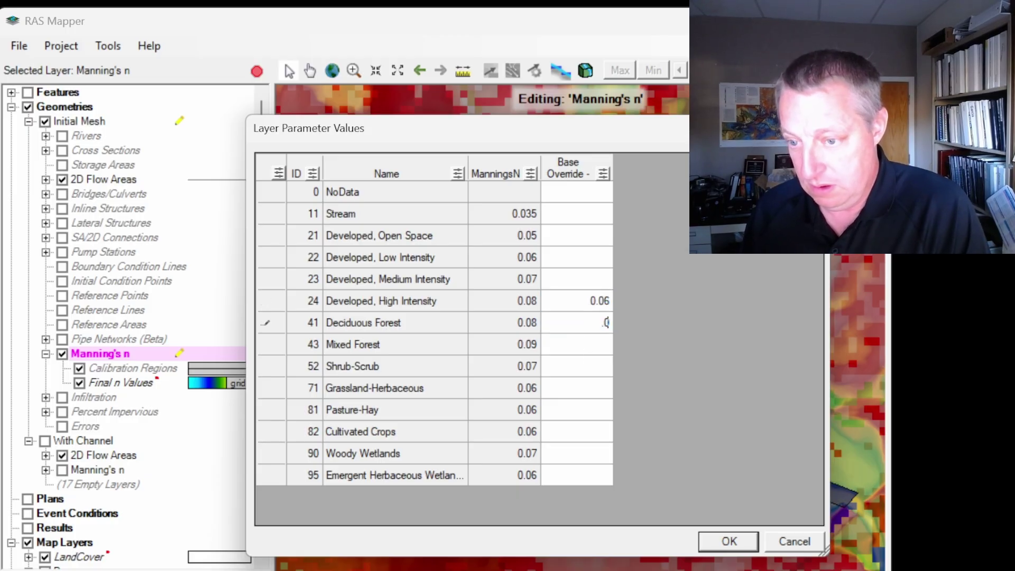
type(".06")
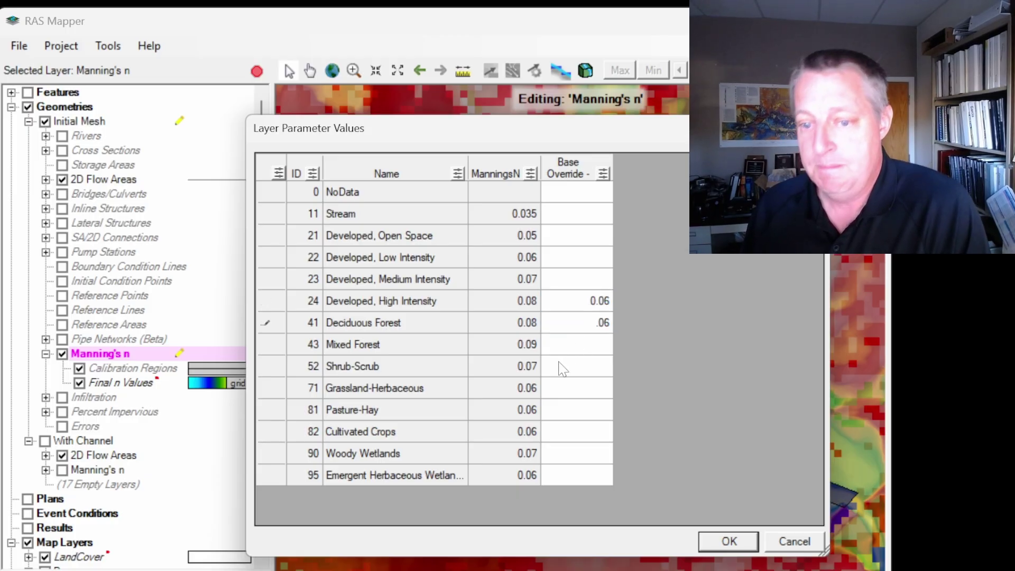
Step: Override Stream's base n to 0.032, accept the table, and begin editing Calibration Regions
left_click(578, 218)
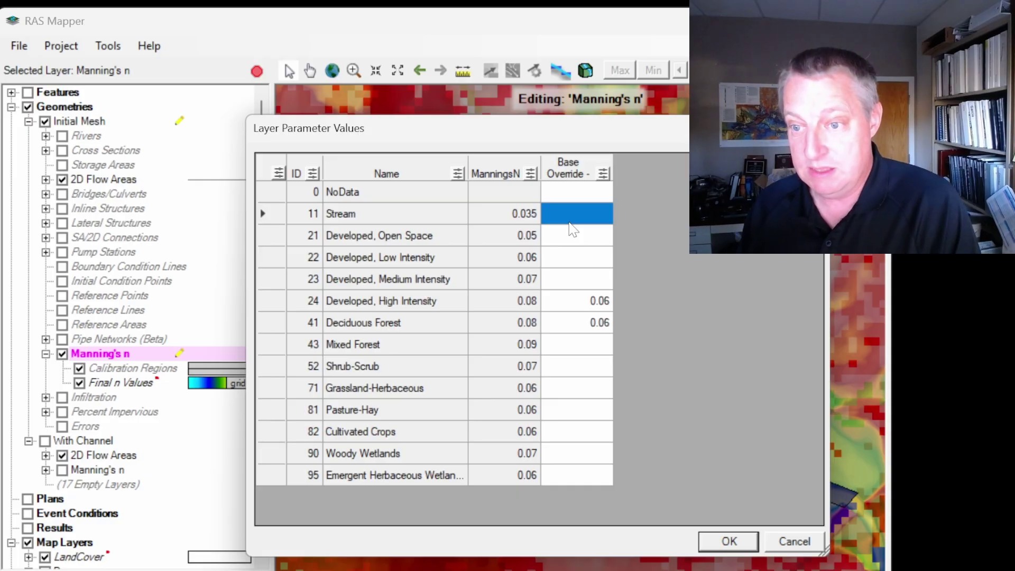
type("0.032")
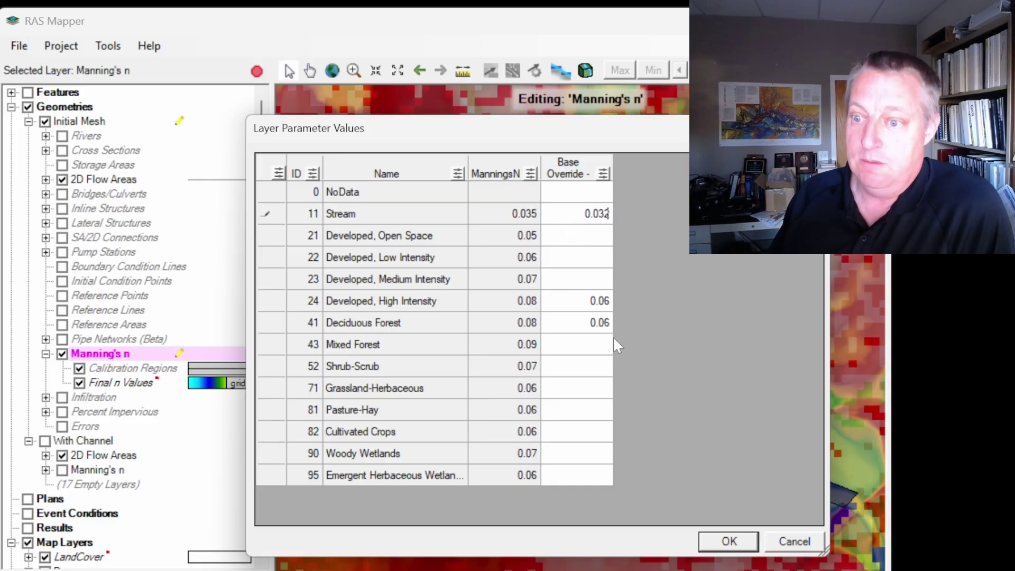
left_click(594, 266)
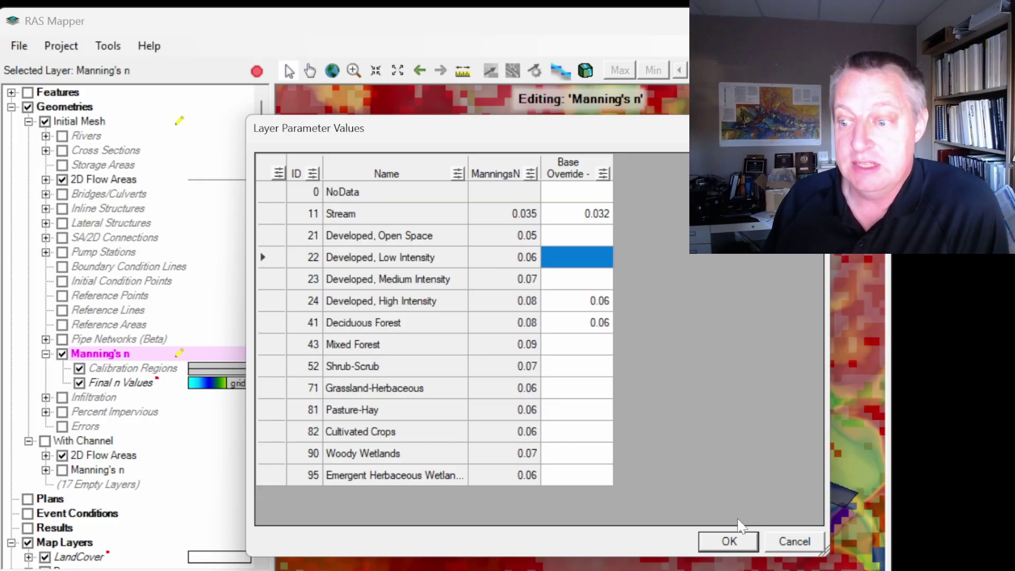
left_click(728, 538)
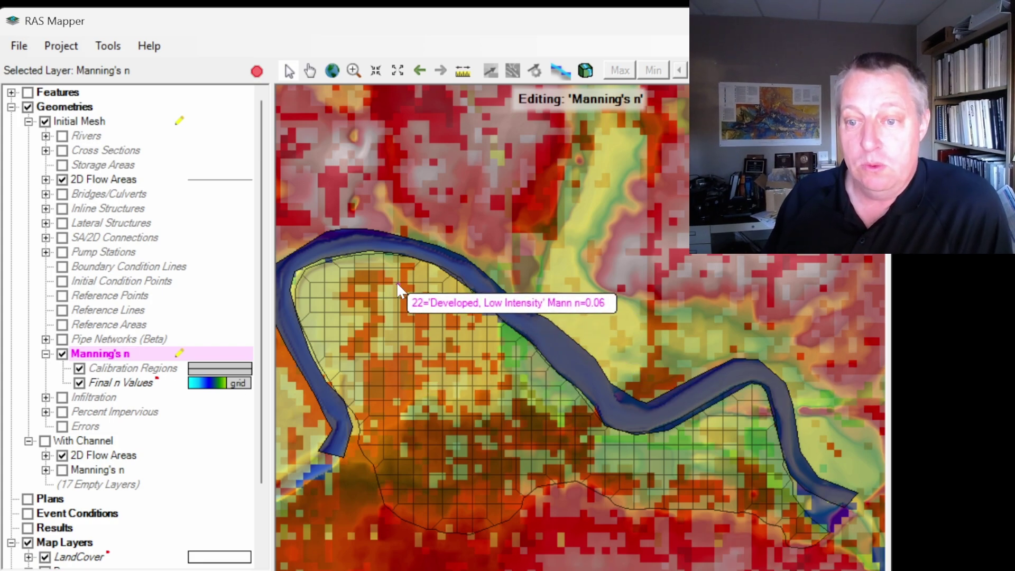
left_click(156, 371)
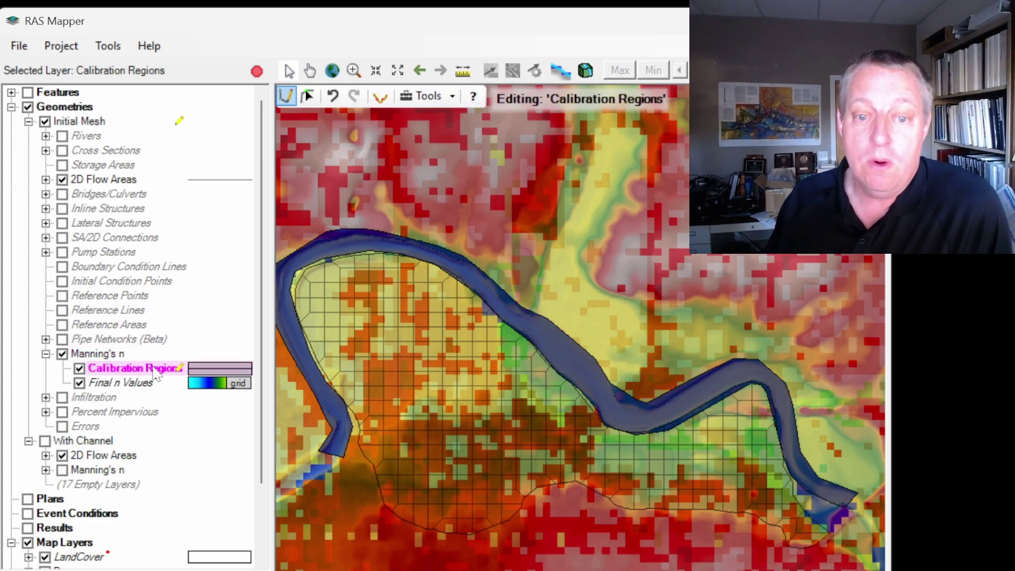
Step: Draw a calibration region polygon inside the river bend and name it 'parking lot'
left_click(472, 353)
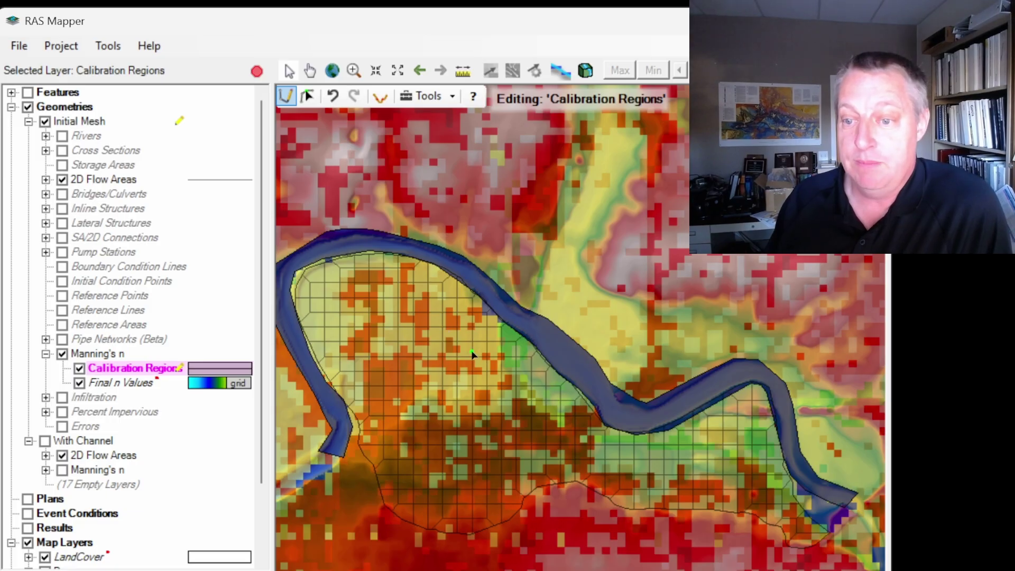
left_click(413, 353)
left_click(413, 375)
left_click(428, 399)
left_click(452, 406)
left_click(473, 392)
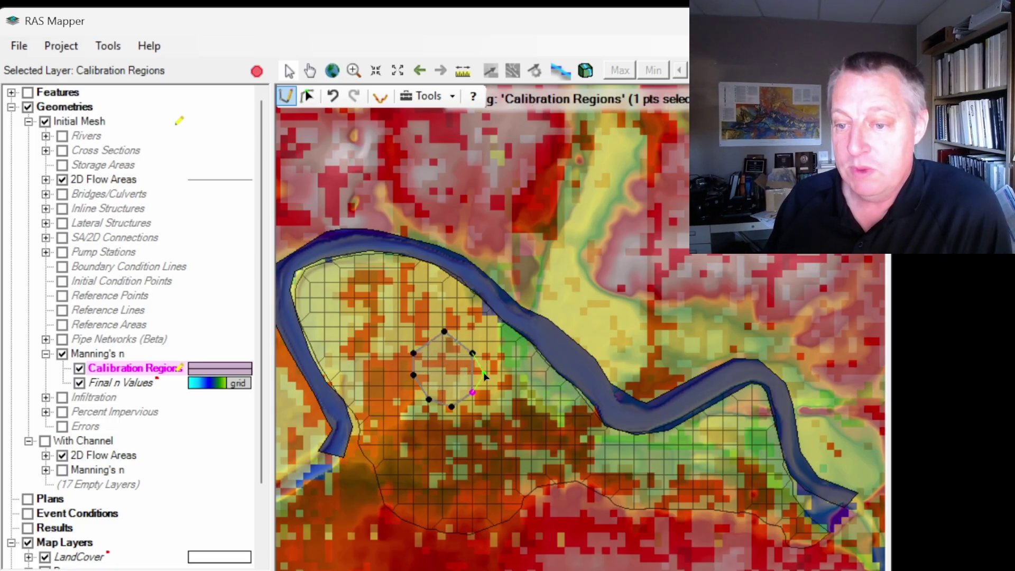
double_click(483, 372)
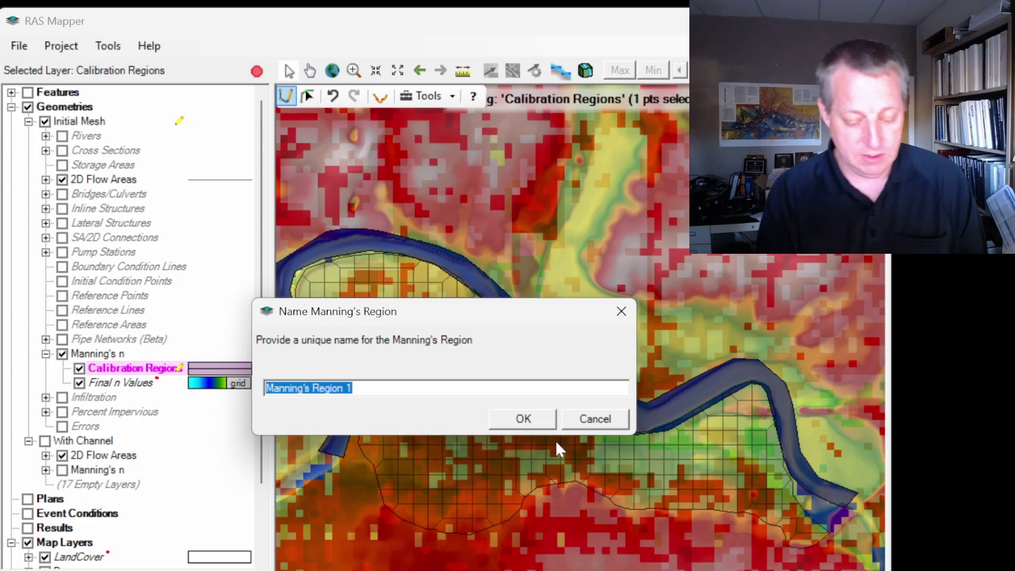
type("parking lot")
key("Return")
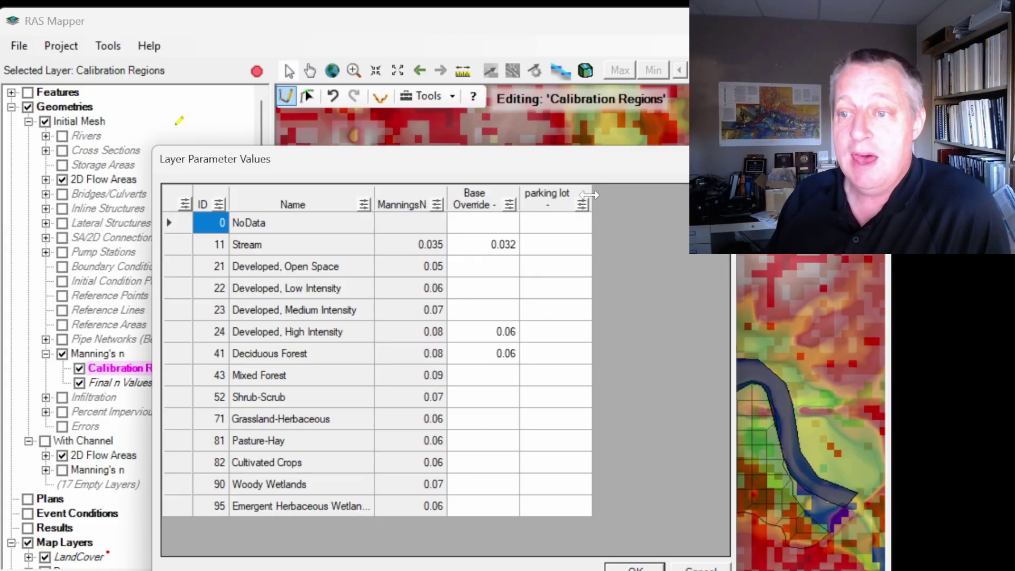
Step: Widen the parking lot column and enter 0.03 as the Stream land-cover value
left_click_drag(592, 190, 636, 191)
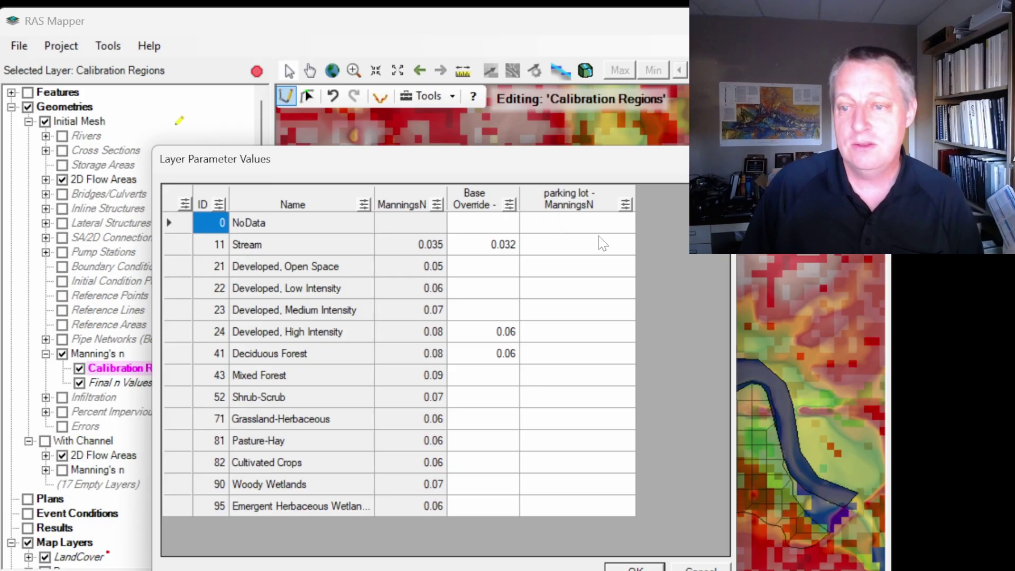
left_click(594, 249)
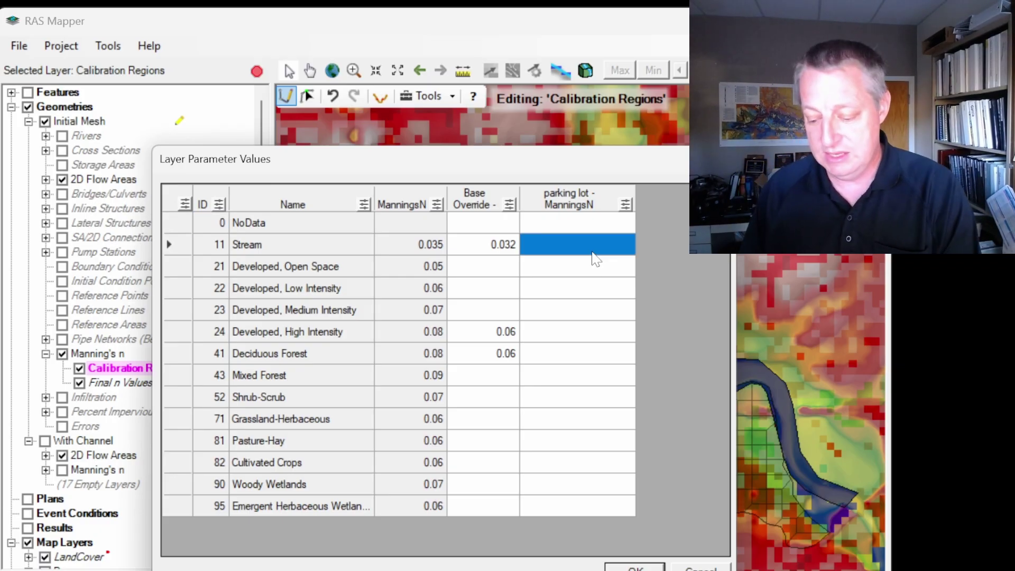
type("0.032")
Step: Paste 0.03 into the remaining land-cover rows of the parking lot column and confirm
left_click(624, 248)
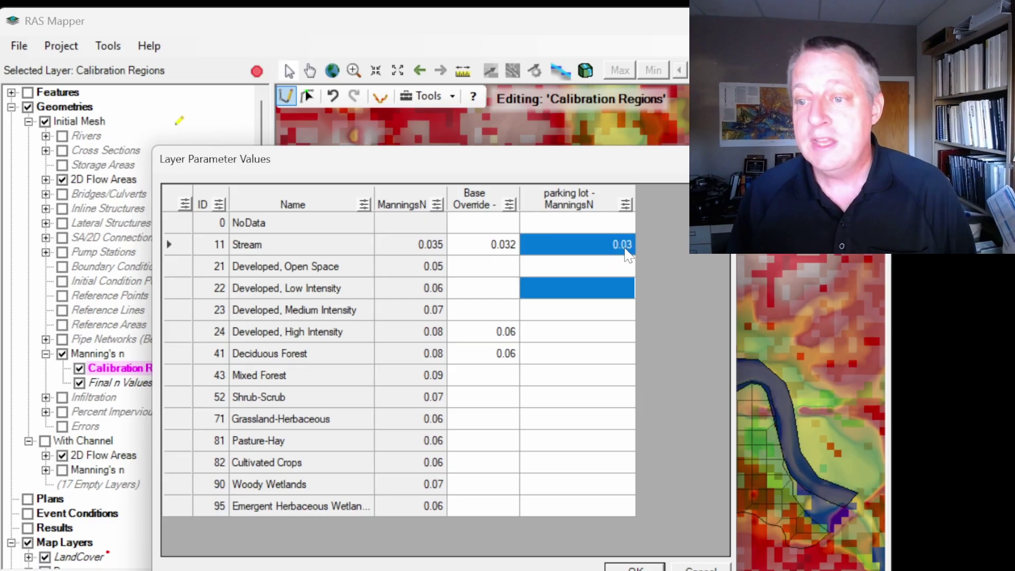
left_click(615, 271)
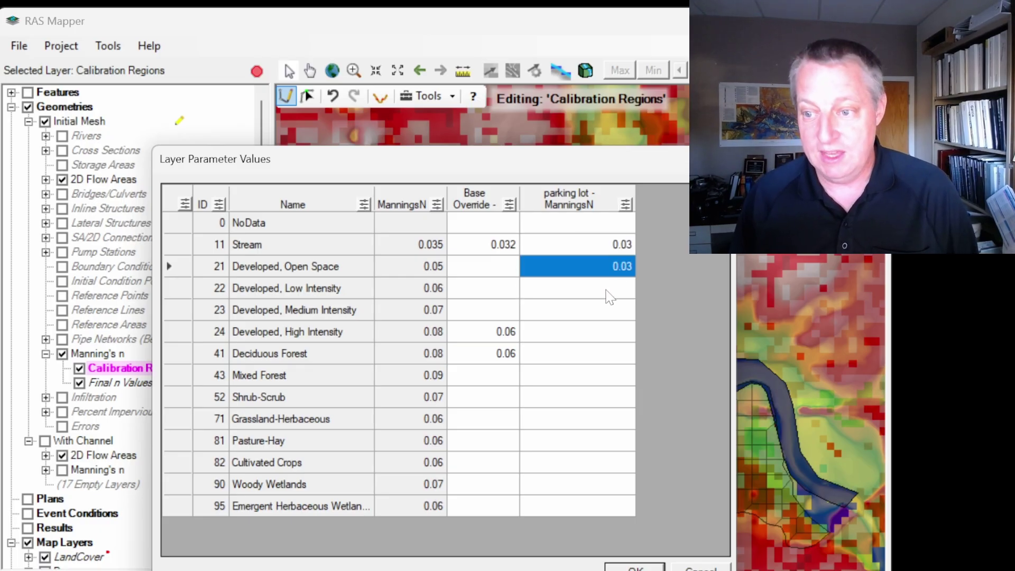
key("Down")
type("0.03")
key("Down")
type("0.03")
key("Down")
type("0.03")
key("Down")
key("ctrl+v")
key("Down")
key("ctrl+v")
key("Down")
key("ctrl+v")
key("Down")
key("ctrl+v")
key("Down")
key("ctrl+v")
key("Down")
key("ctrl+v")
key("Down")
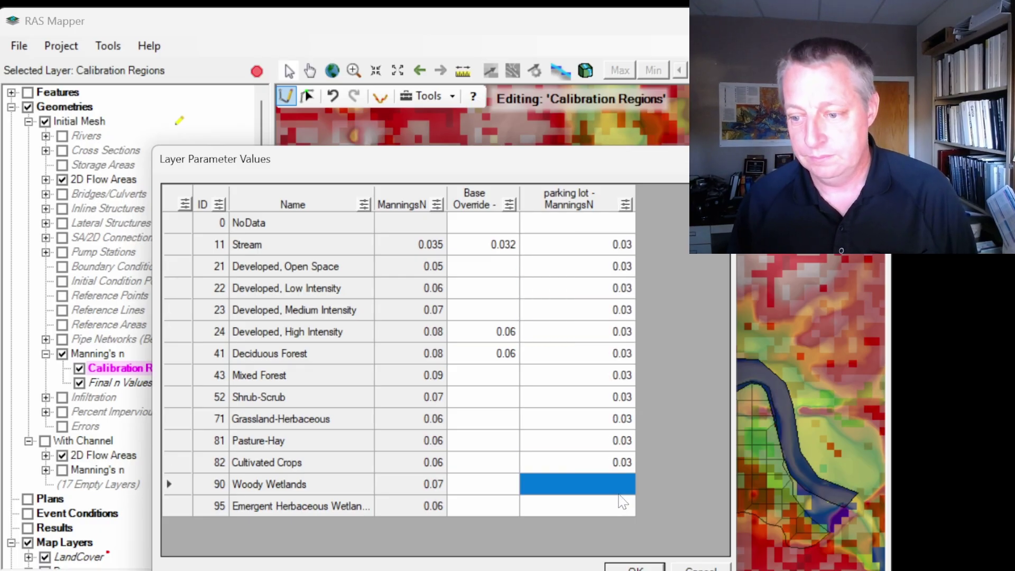
type("0.03")
key("Down")
type("0.03")
left_click(630, 566)
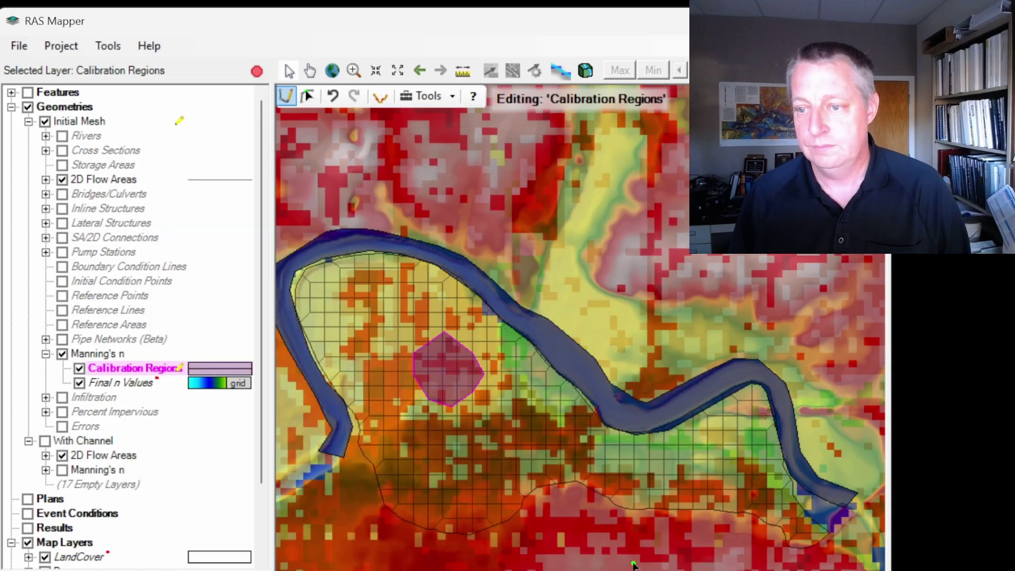
Step: Stop editing, save the Initial Mesh edits, and zoom into the Final n Values grid
left_click(256, 72)
left_click(727, 487)
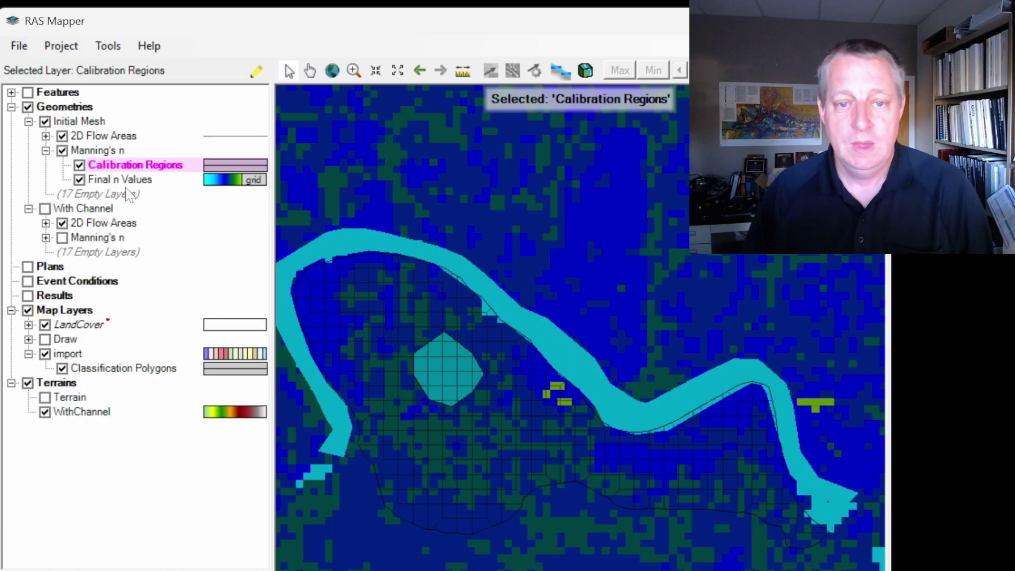
left_click(121, 179)
mouse_move(431, 391)
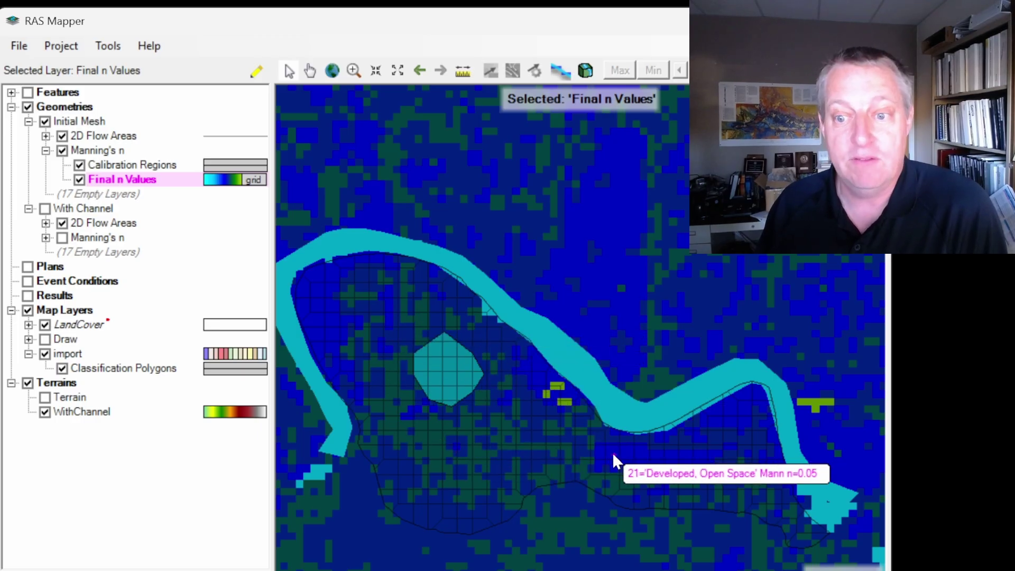
scroll(514, 413, "up", 2)
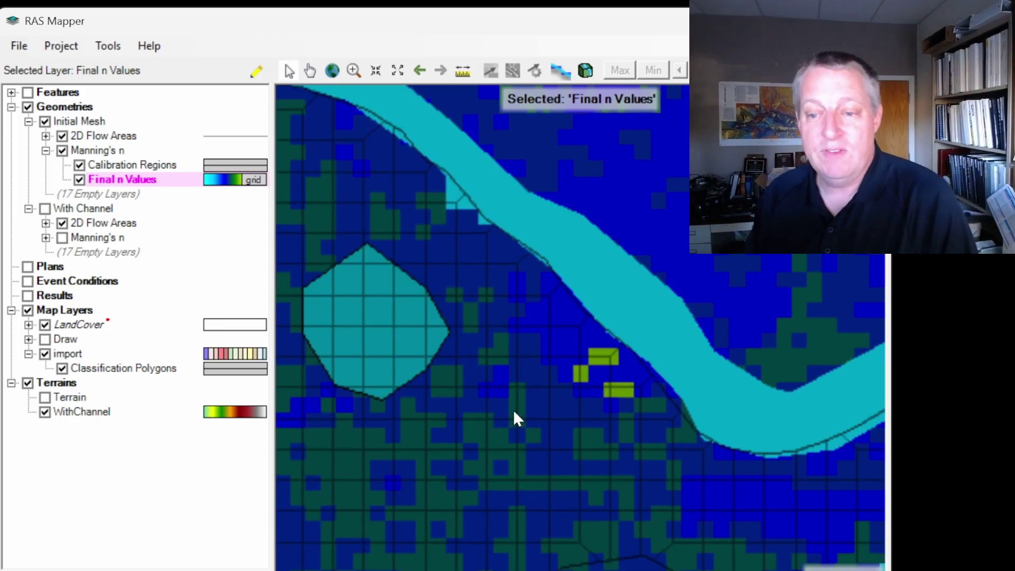
scroll(513, 409, "up", 3)
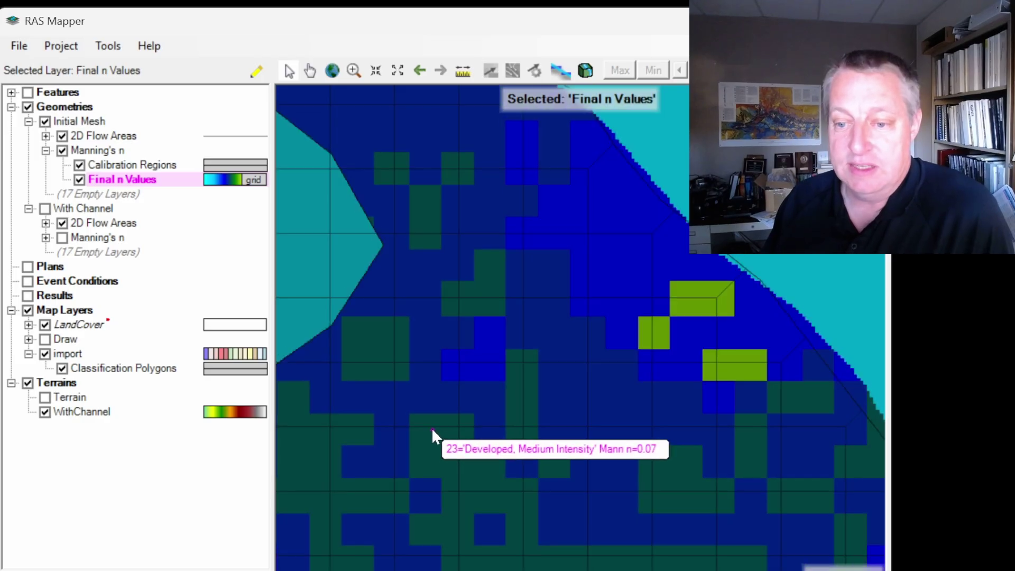
Step: Expand 2D Flow Areas, turn on Perimeters, and make 2D Flow Areas the active layer
left_click(46, 136)
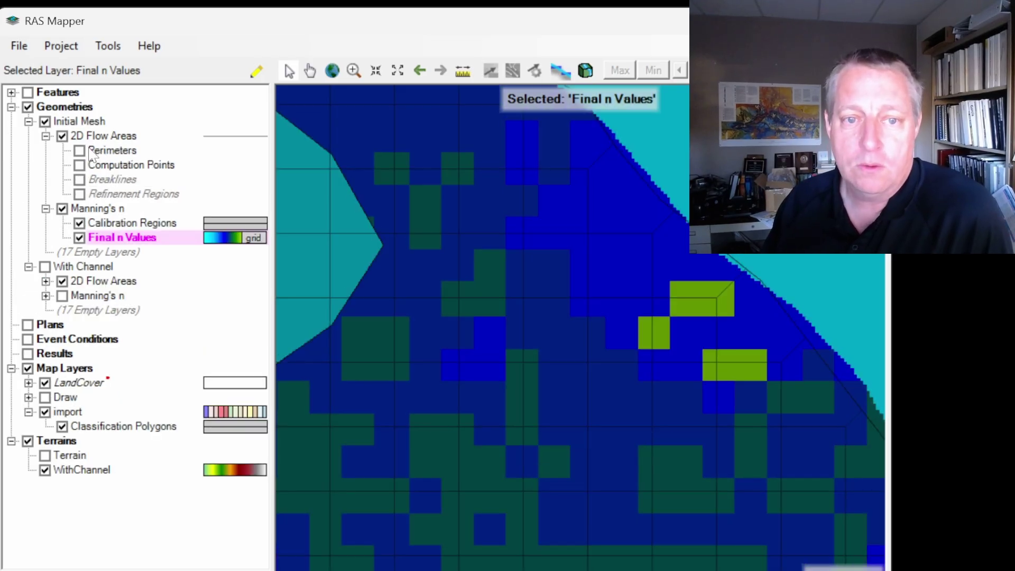
left_click(80, 150)
left_click(112, 151)
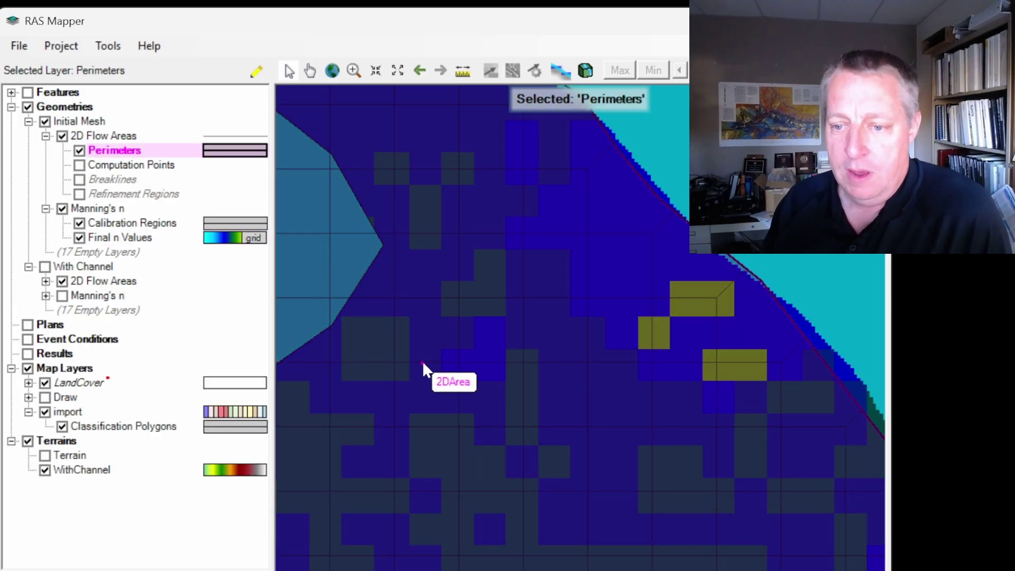
left_click(123, 137)
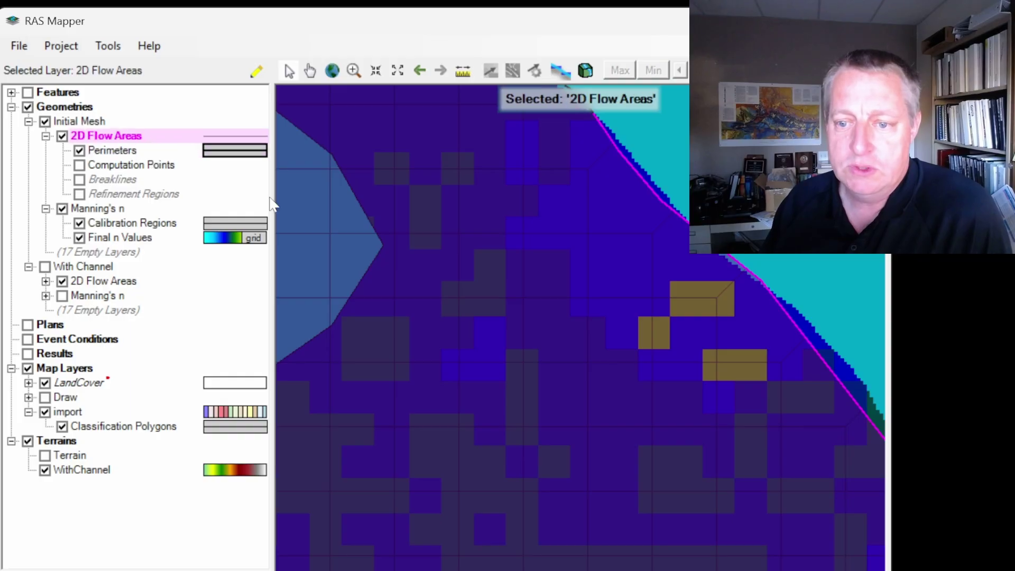
Step: Plot face 317's Manning's n versus elevation property table
right_click(426, 361)
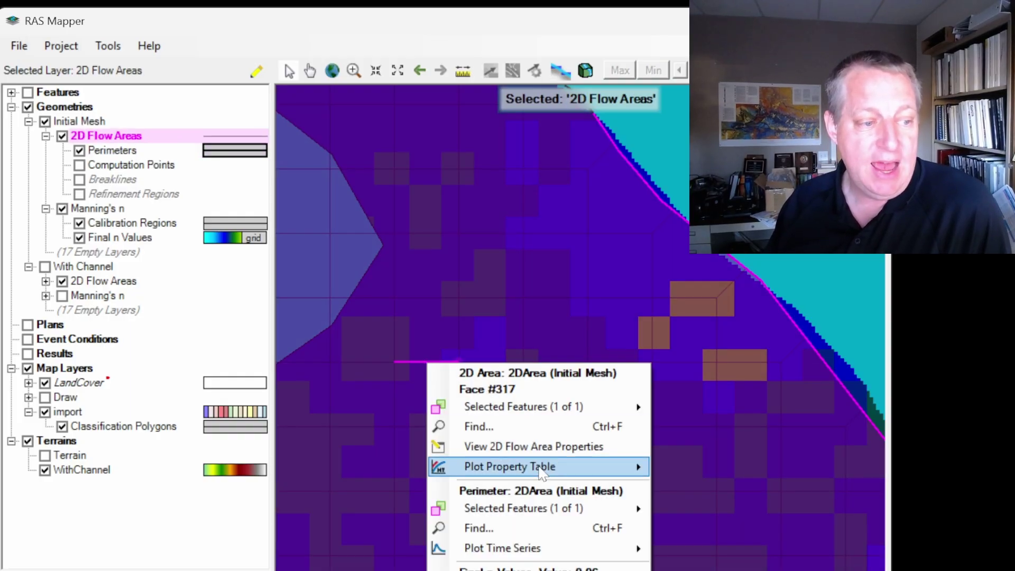
mouse_move(541, 472)
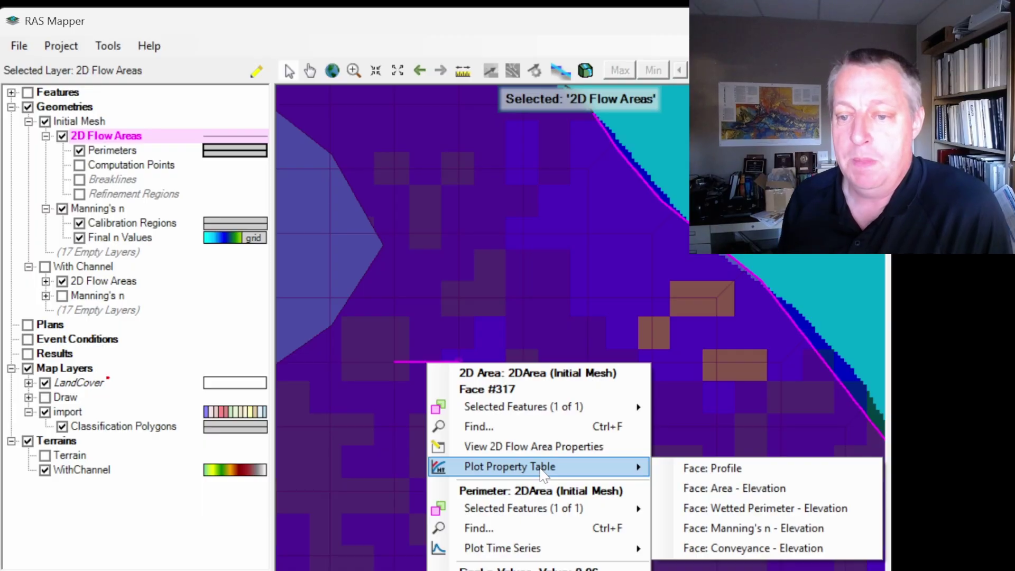
left_click(461, 366)
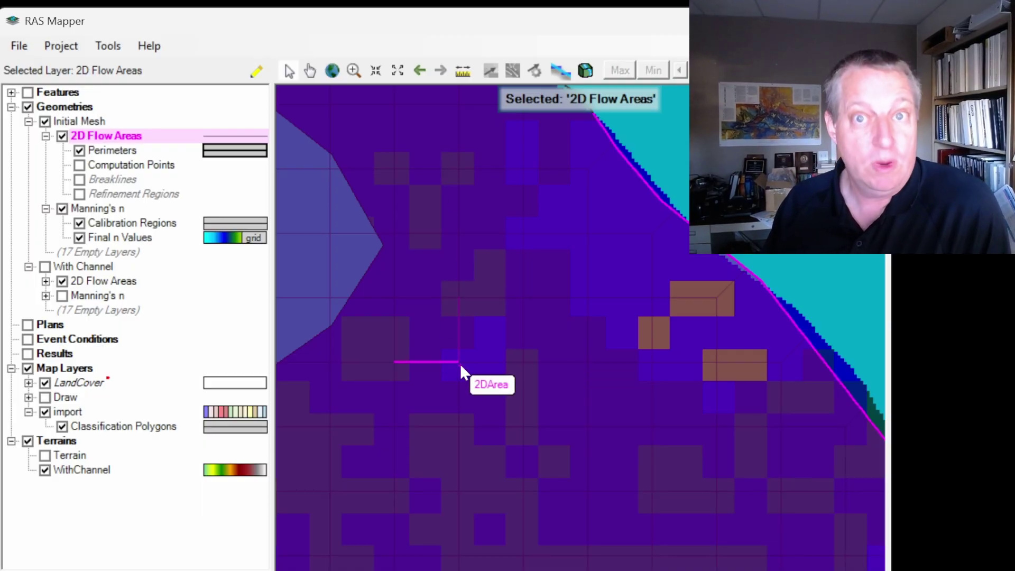
right_click(434, 362)
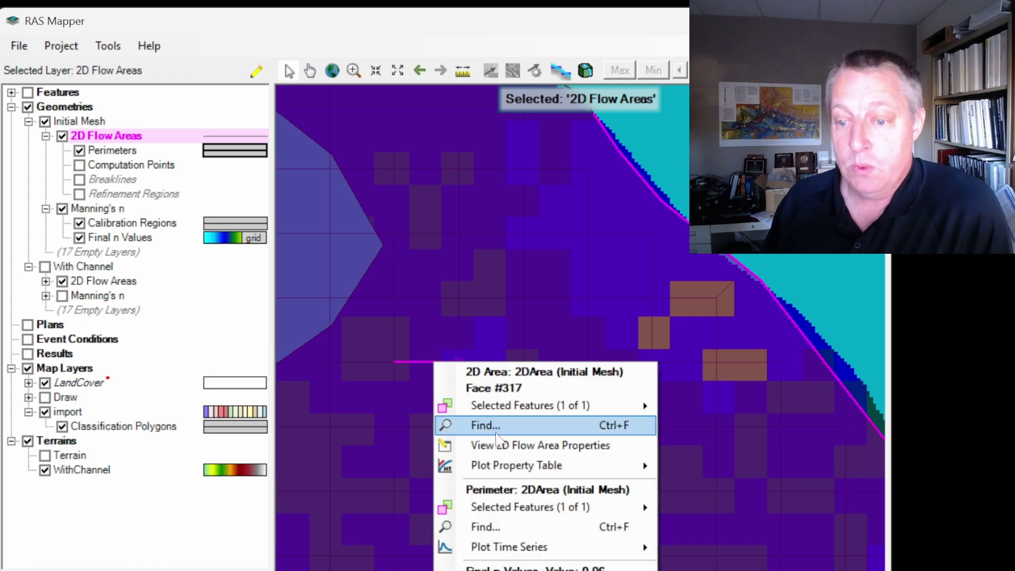
mouse_move(509, 466)
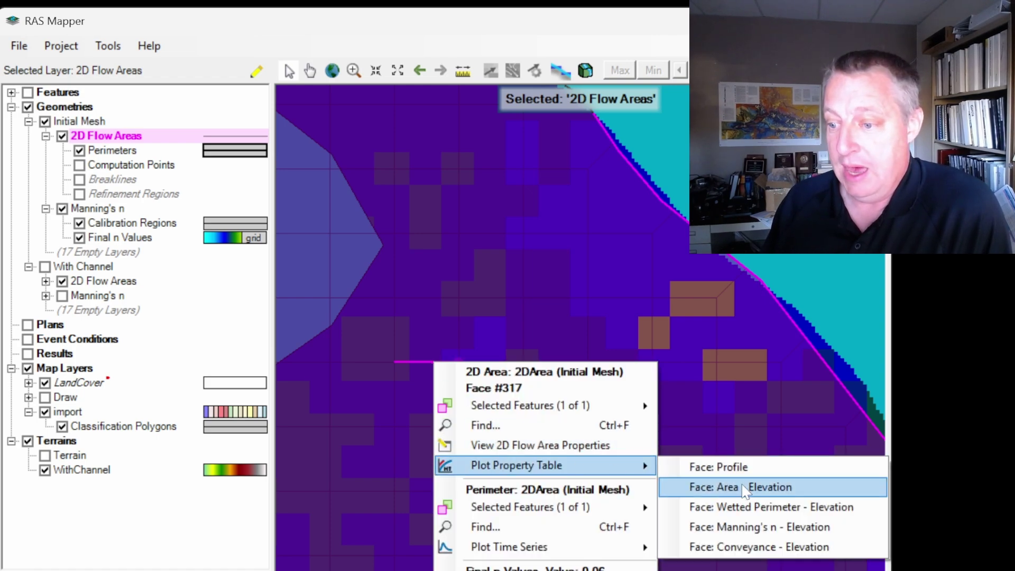
left_click(772, 527)
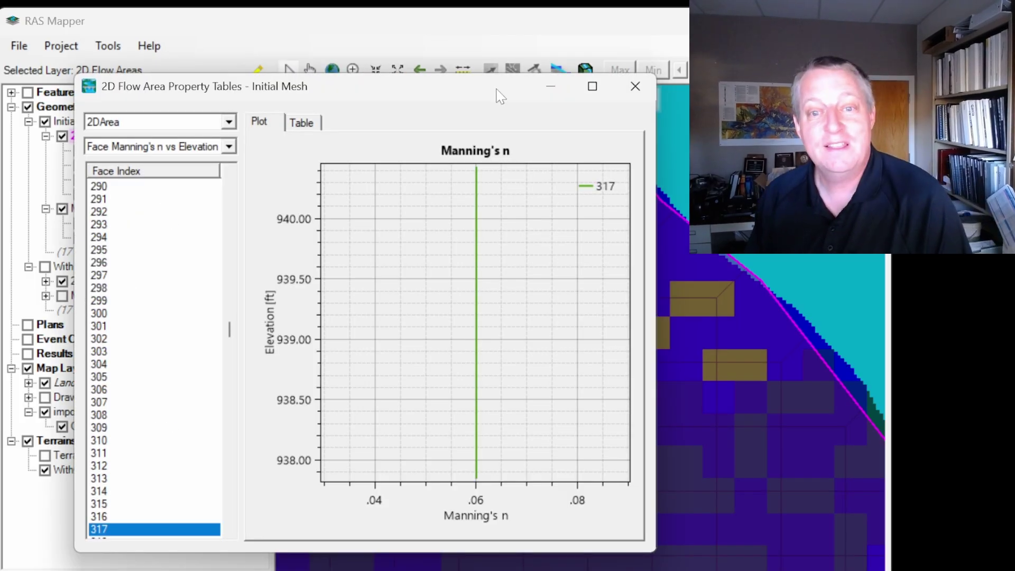
Step: Browse other faces' Manning's n plots through face 299, then close the property tables
left_click(100, 288)
left_click(101, 351)
left_click(100, 415)
left_click(100, 478)
left_click(109, 276)
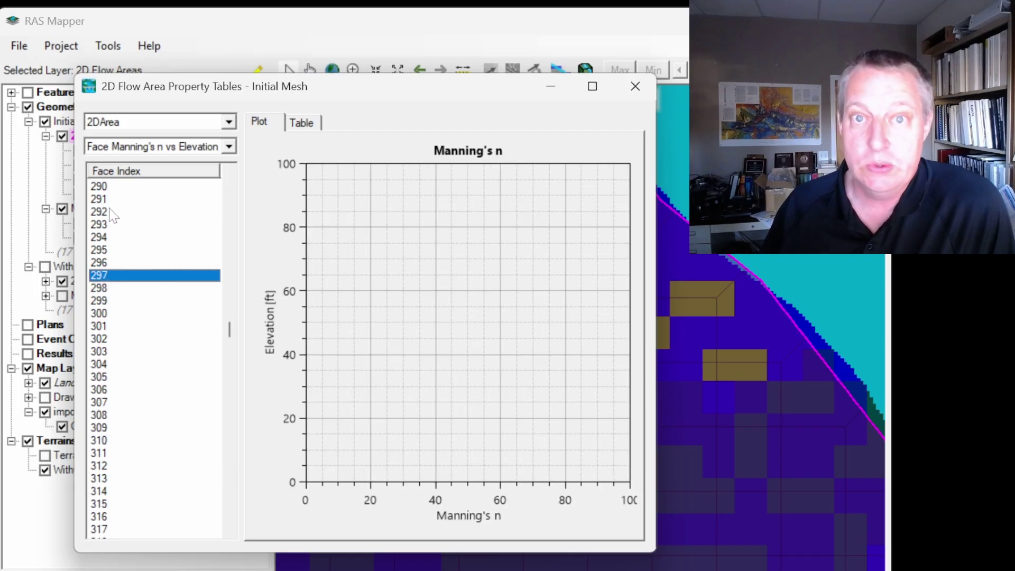
left_click(115, 301)
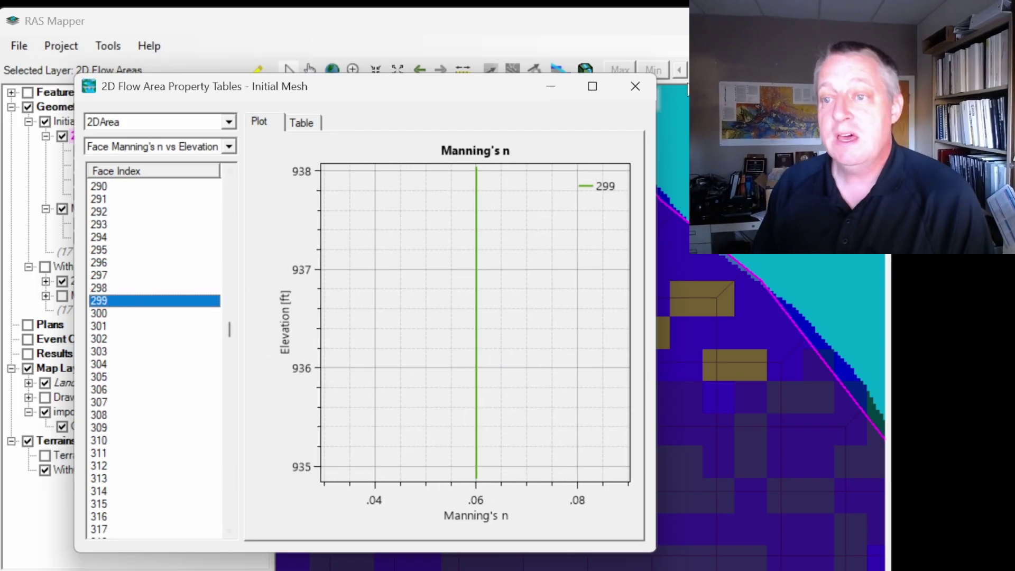
left_click(647, 91)
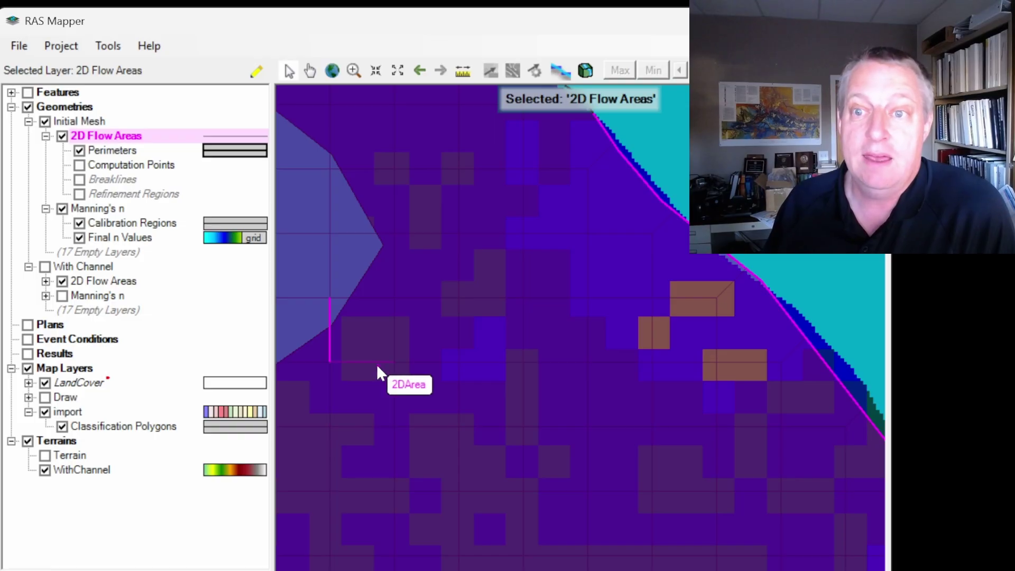
Step: Start editing the Perimeters geometry
right_click(109, 150)
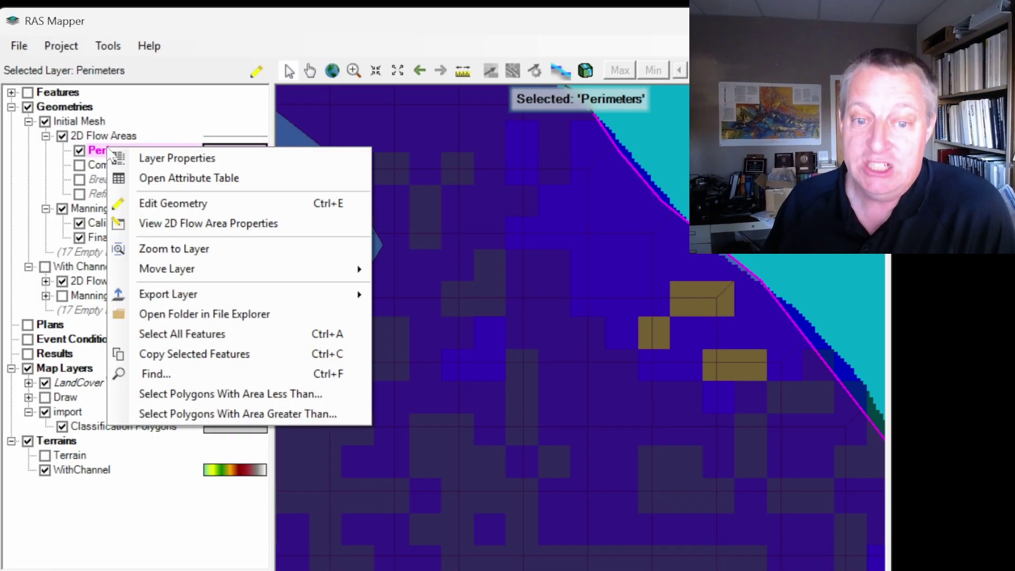
left_click(119, 223)
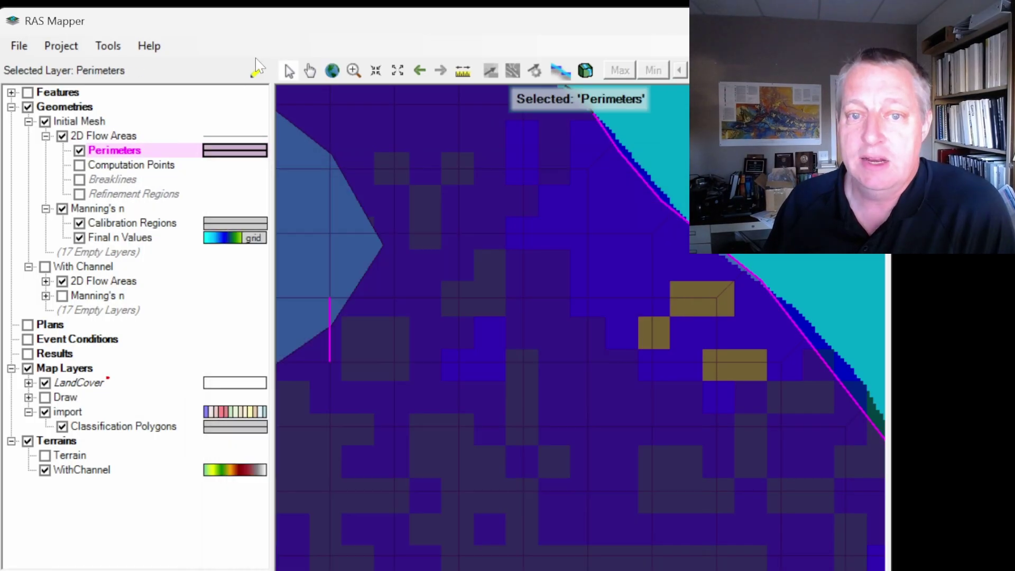
left_click(256, 65)
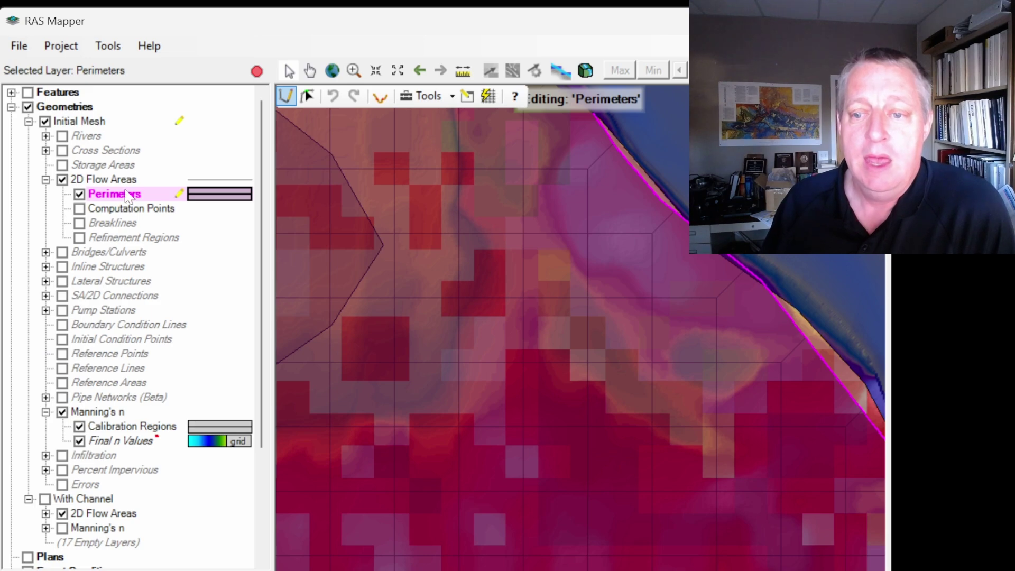
Step: In the 2D Flow Area editor, enable Spatially Varied Manning's n on Faces and compute property tables
right_click(126, 194)
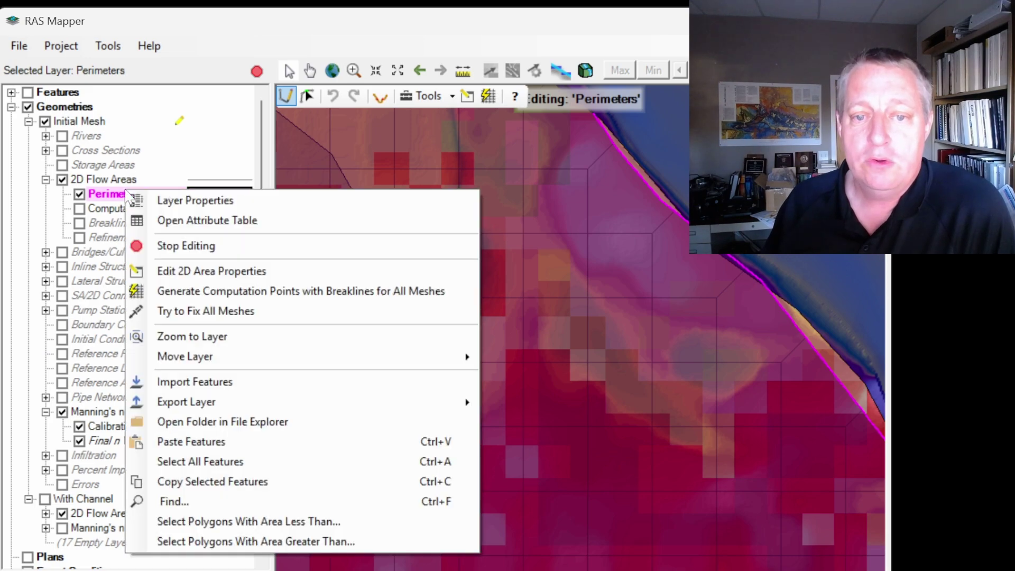
left_click(180, 271)
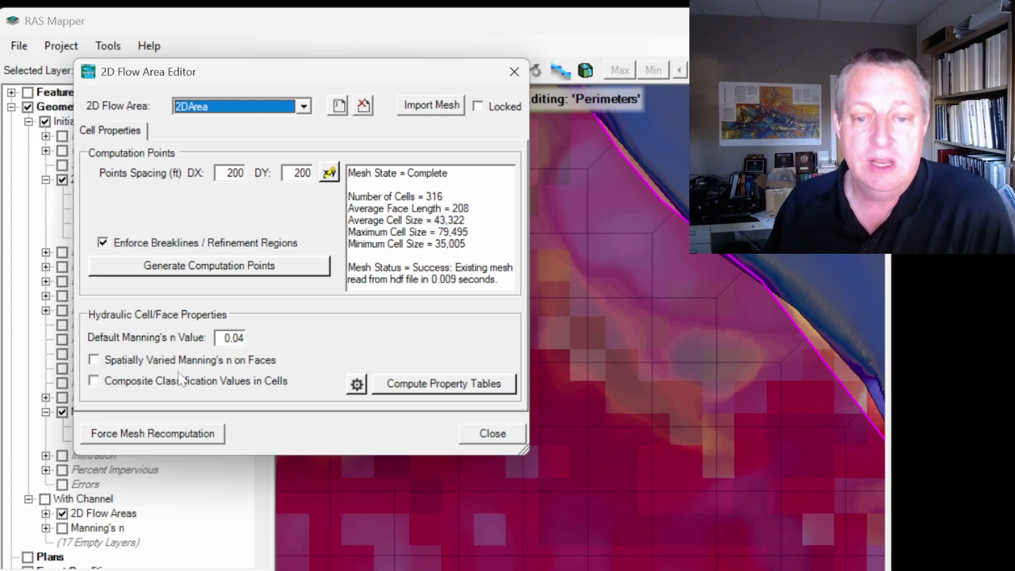
left_click(141, 361)
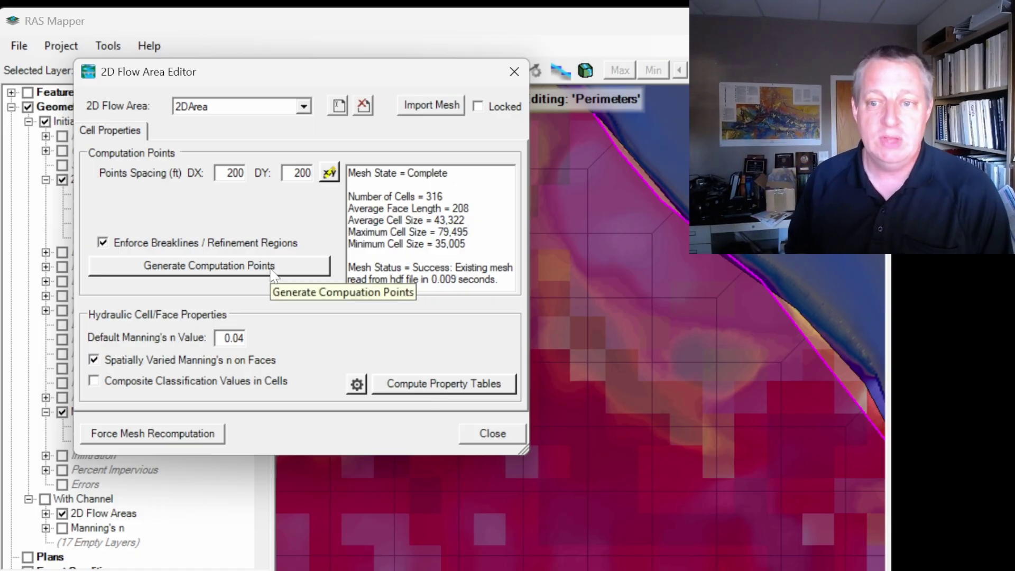
left_click(418, 386)
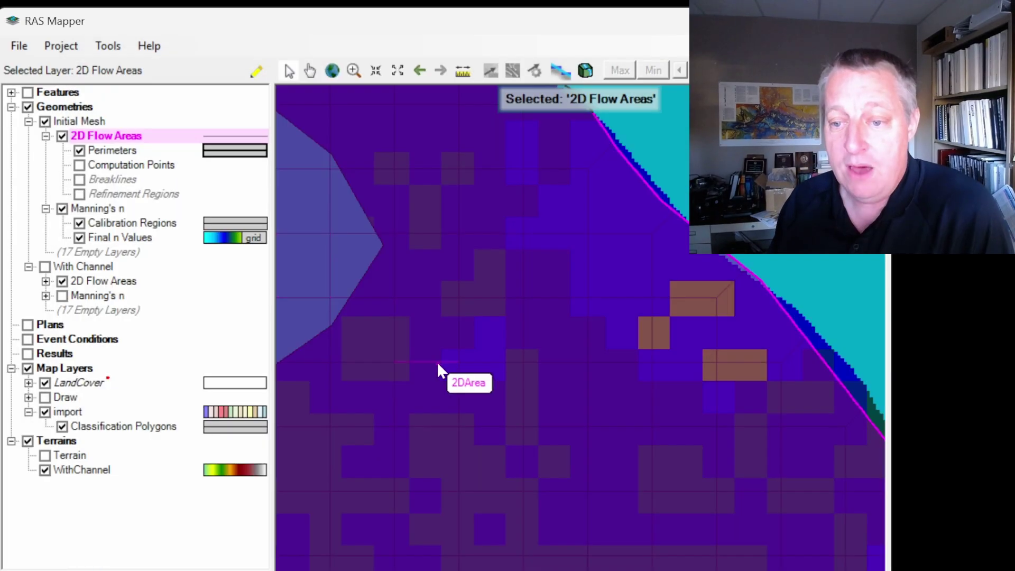
Step: Plot face 317's recomputed Manning's n versus elevation, then close the window
right_click(433, 366)
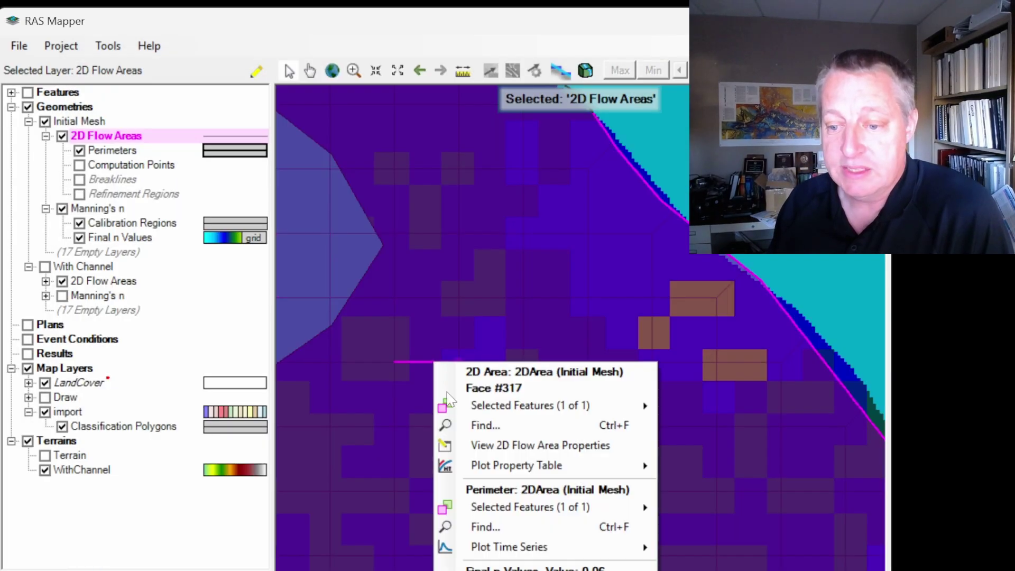
mouse_move(506, 467)
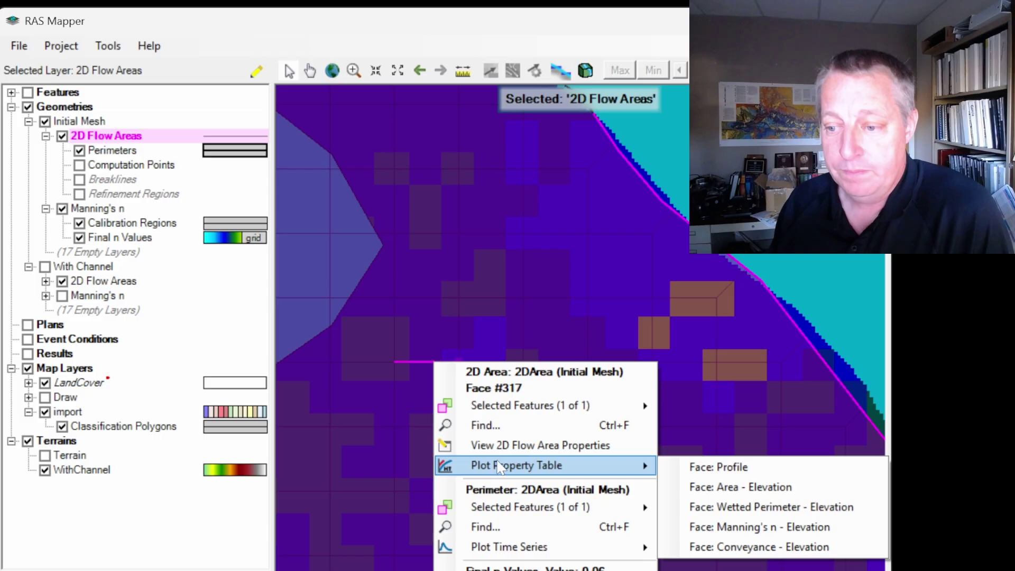
left_click(741, 528)
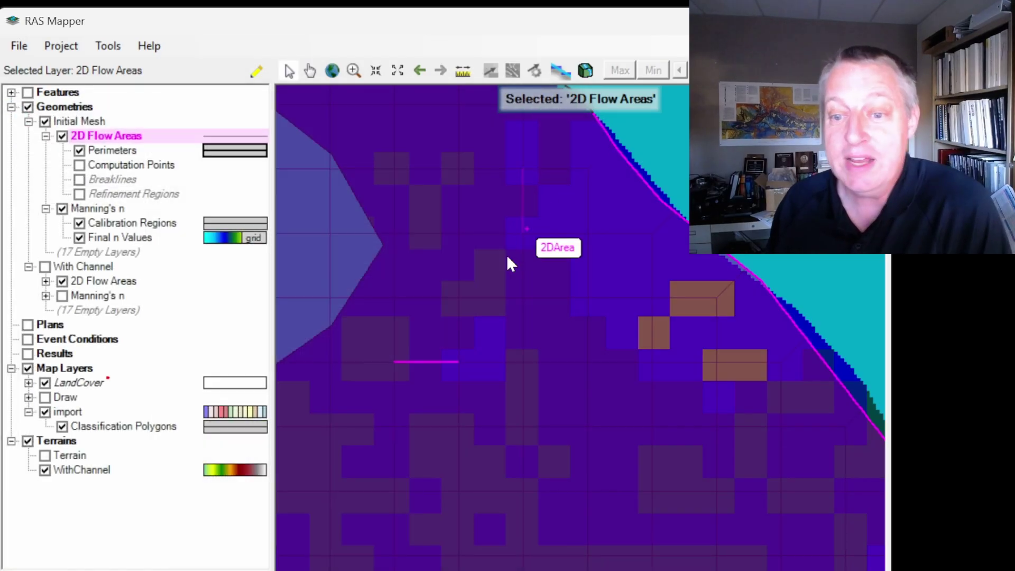
left_click(561, 113)
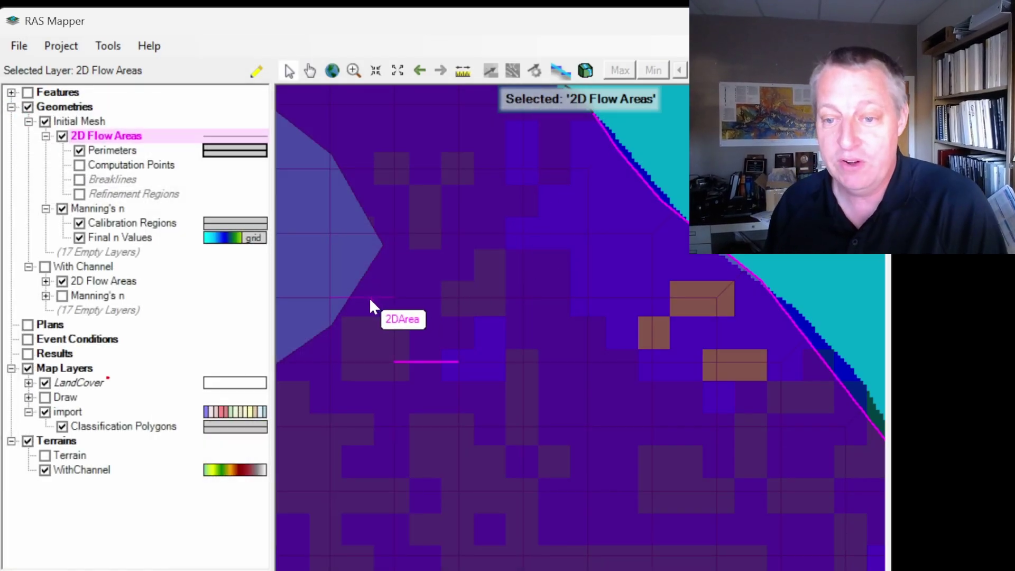
Step: Plot face 284's Manning's n versus elevation, rising from about 0.034 to 0.052
right_click(368, 296)
mouse_move(462, 402)
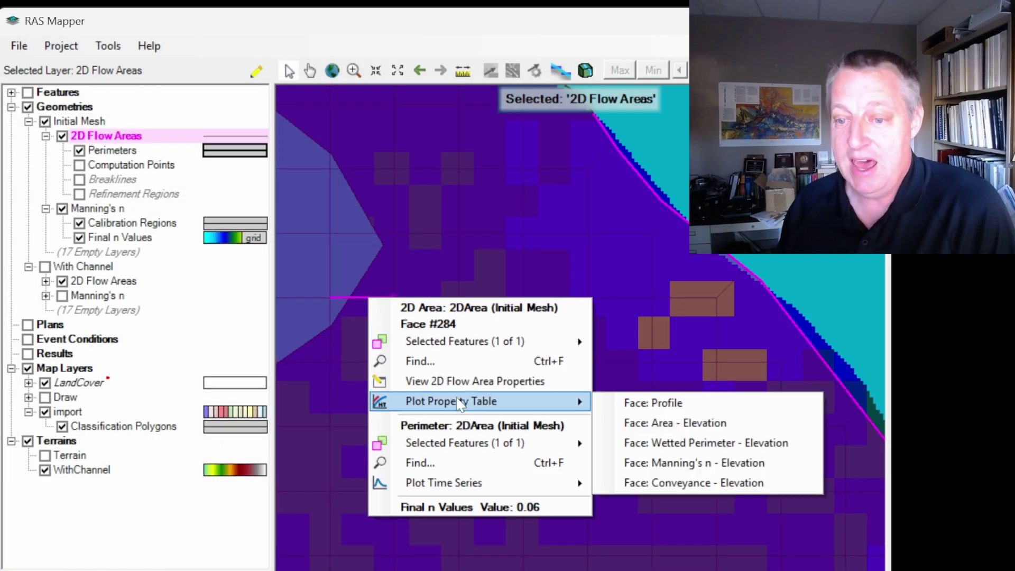
left_click(660, 462)
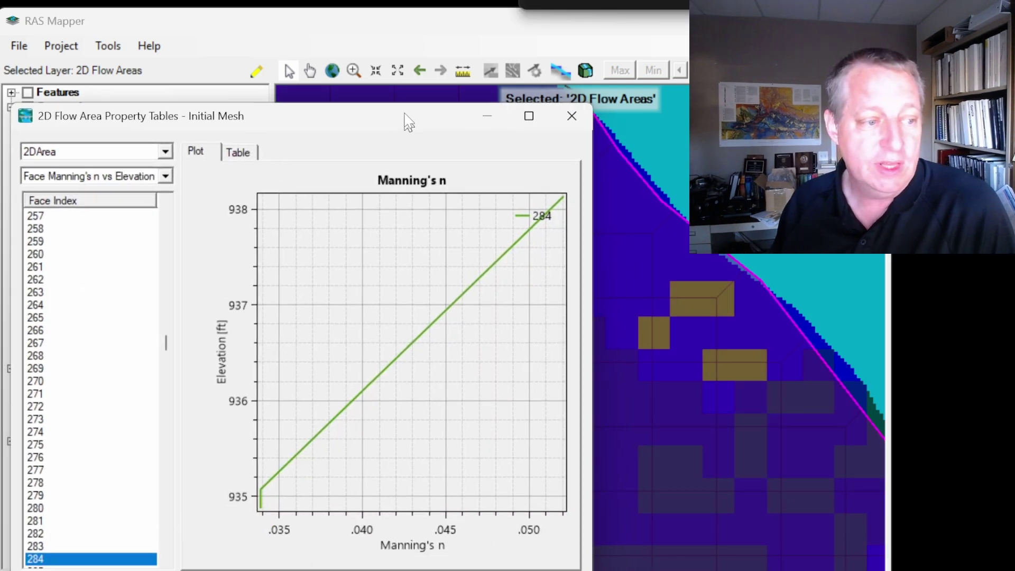
left_click_drag(424, 77, 442, 72)
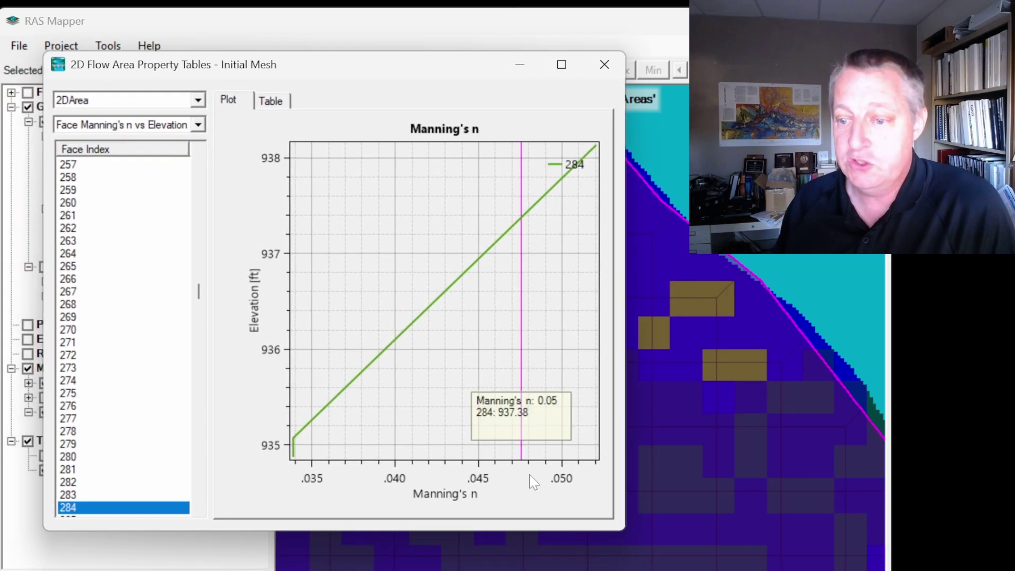
mouse_move(297, 465)
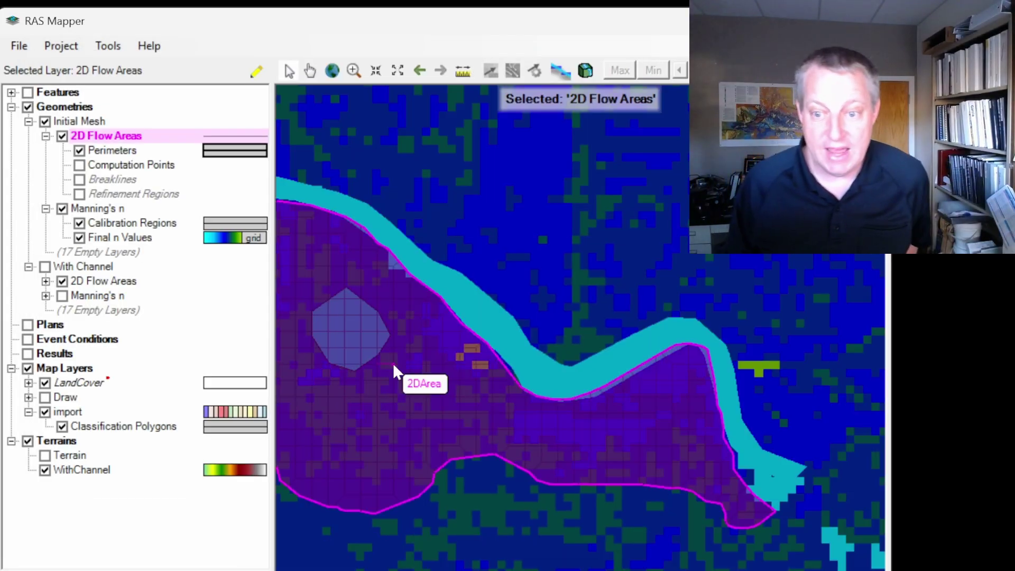
Step: Show the Map Layers 'Create a New RAS Layer' submenu listing Soils and Infiltration types
right_click(57, 368)
mouse_move(158, 428)
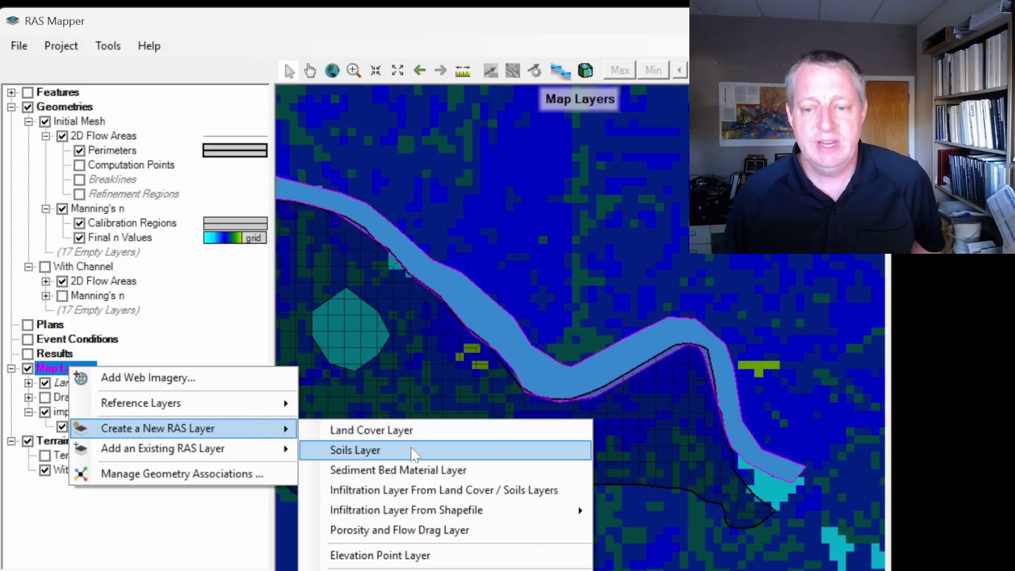